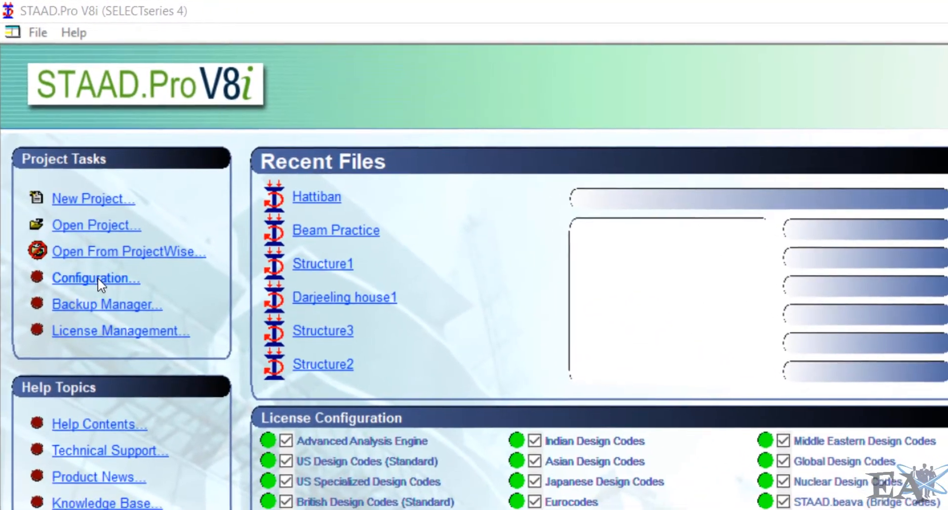
- Review the program configuration's base unit, default design codes and global axis orientation, then accept it
left_click(94, 267)
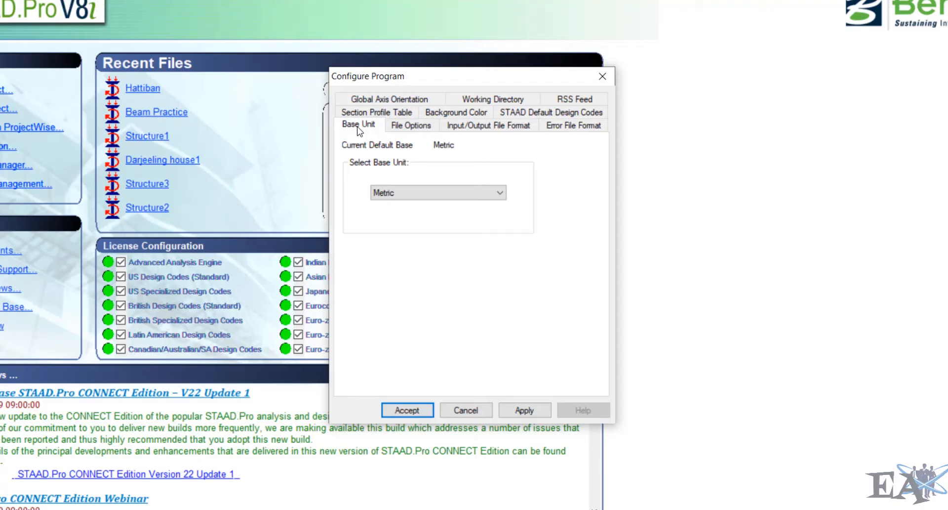
left_click(514, 114)
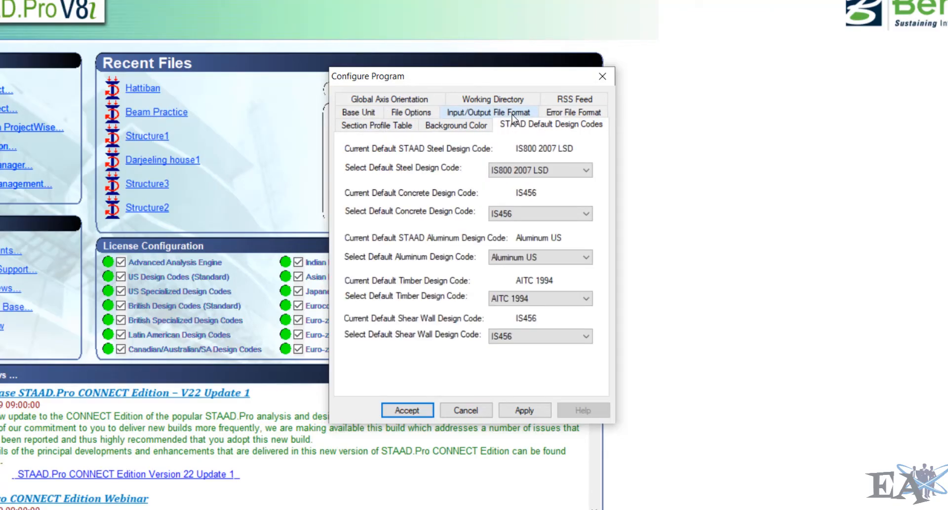
left_click(421, 101)
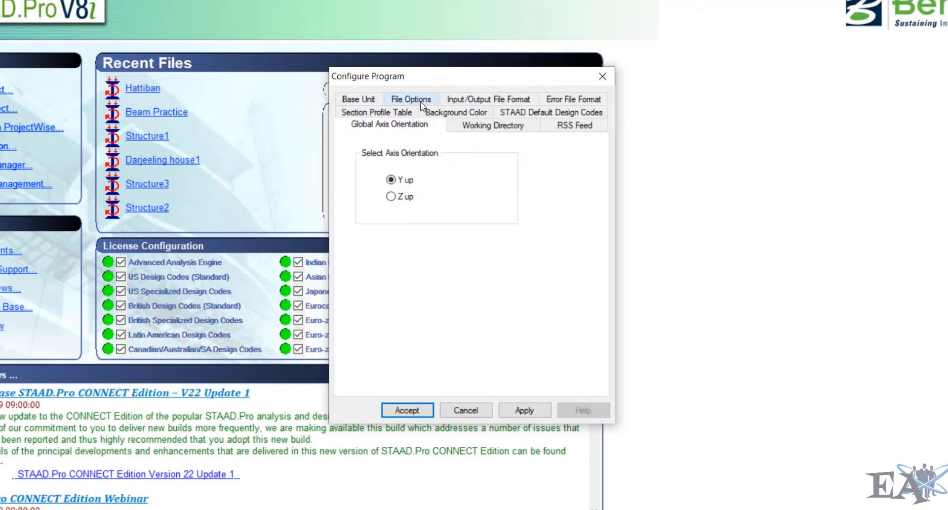
left_click(408, 410)
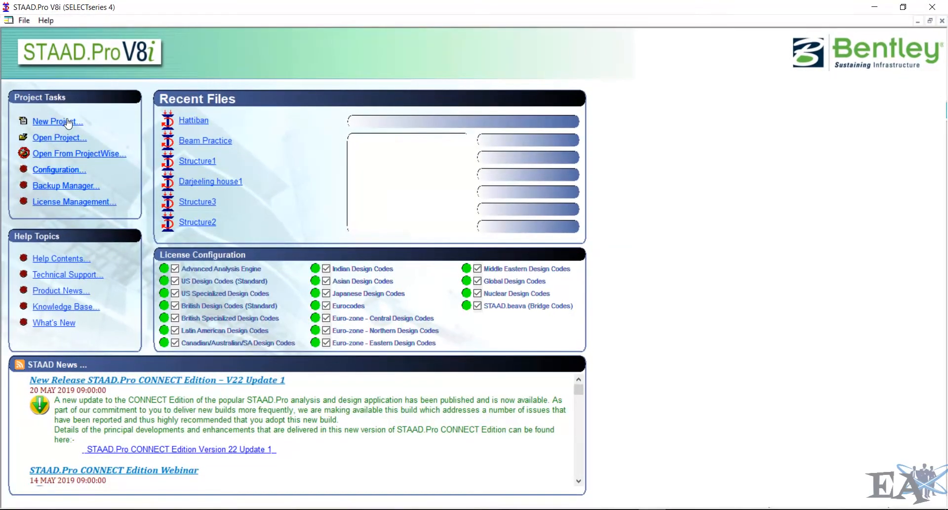
- Create a new Space project named Frame Practice in metres and kilonewtons, starting with Add Beam
left_click(69, 122)
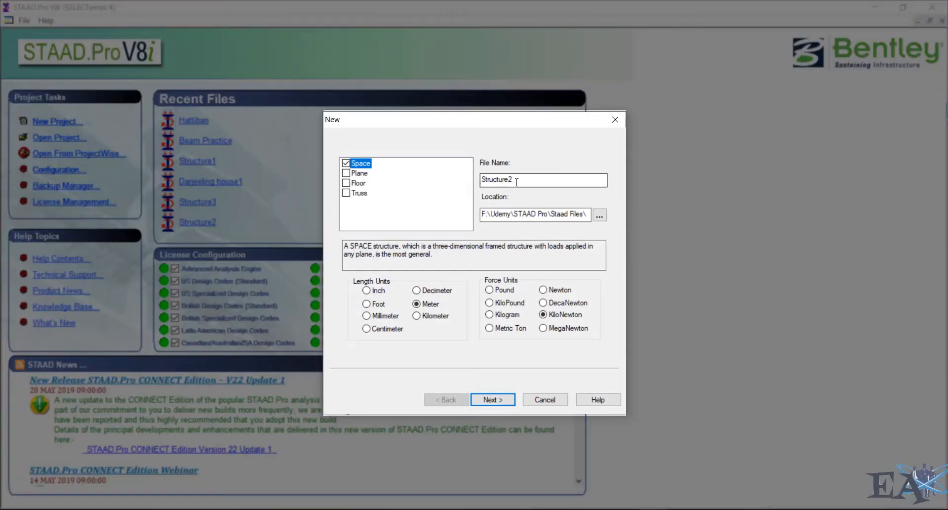
left_click_drag(516, 181, 431, 174)
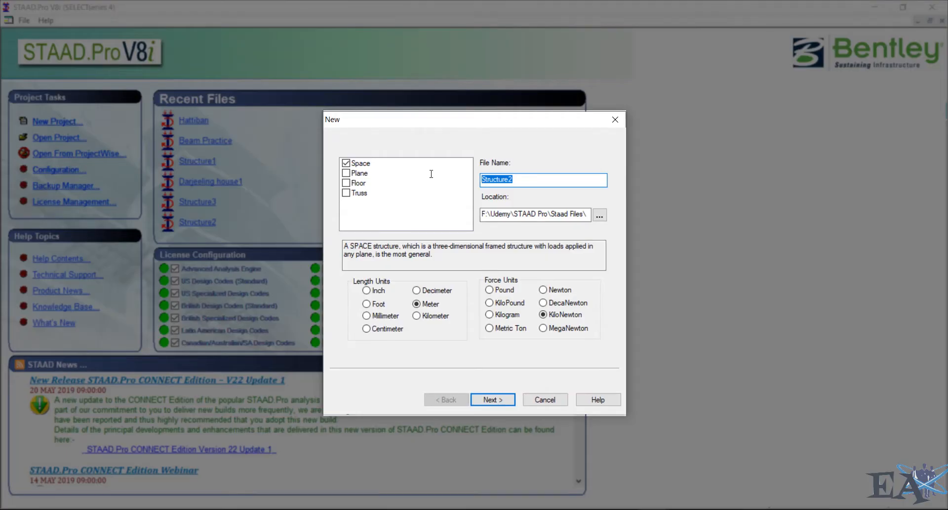
type("Frame Practice")
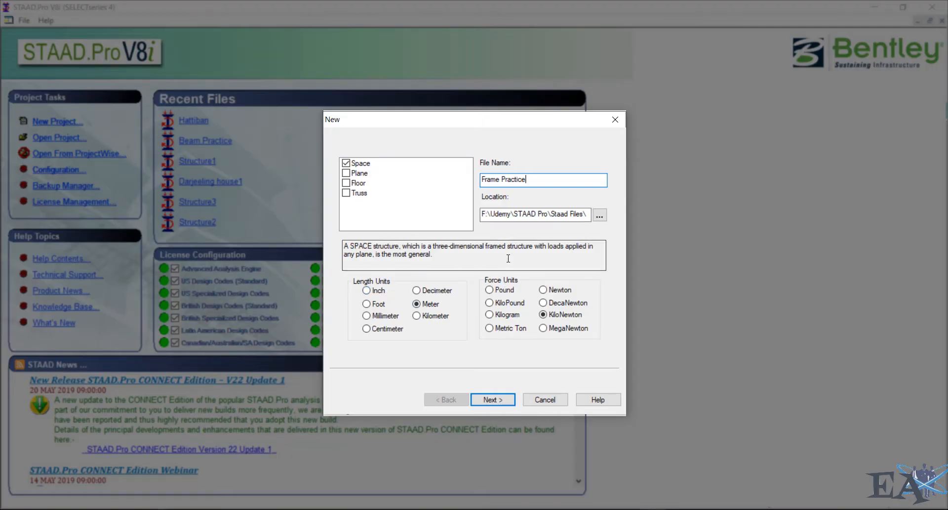
left_click(493, 399)
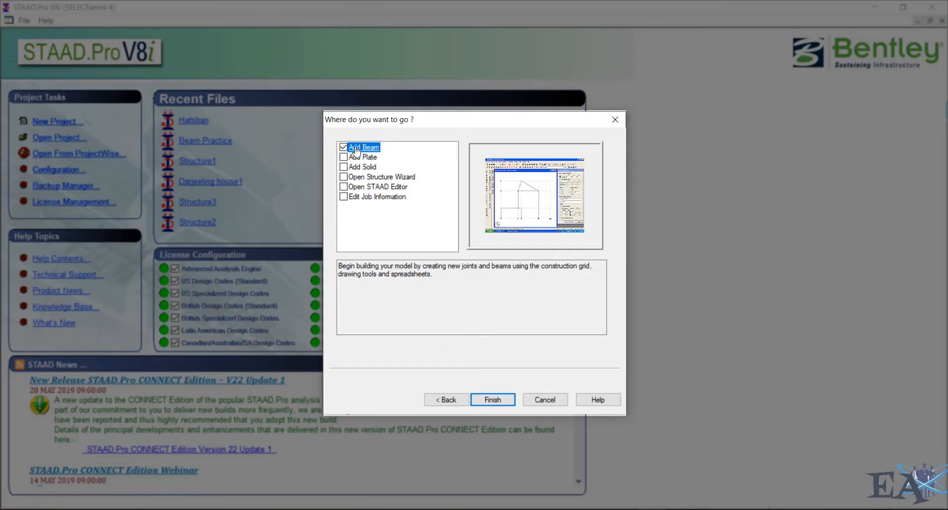
left_click(492, 400)
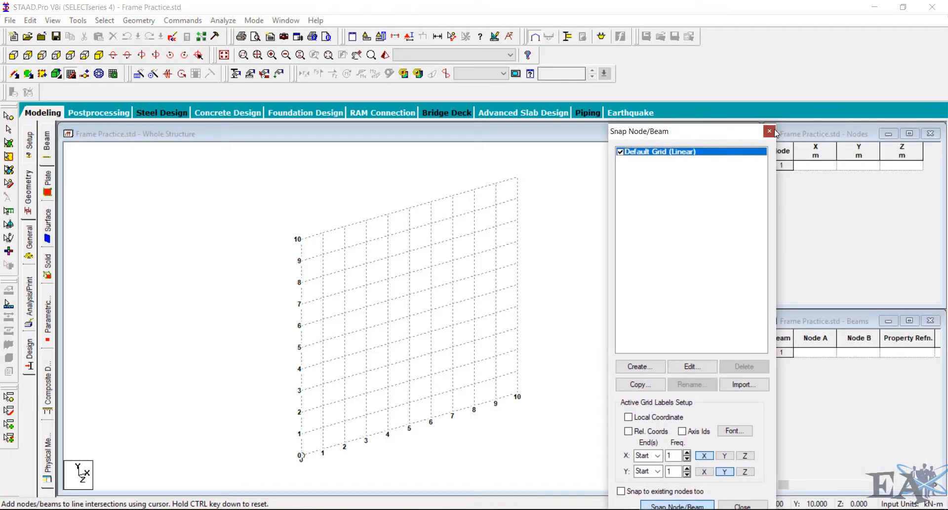
- Close the Snap Node/Beam dialog and switch to Autodesk SketchBook Pro
left_click(772, 130)
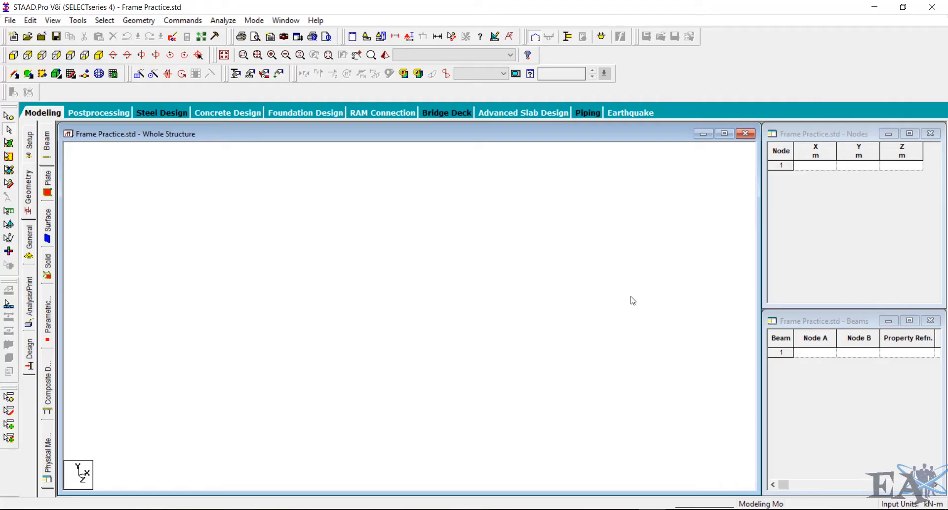
left_click(489, 465)
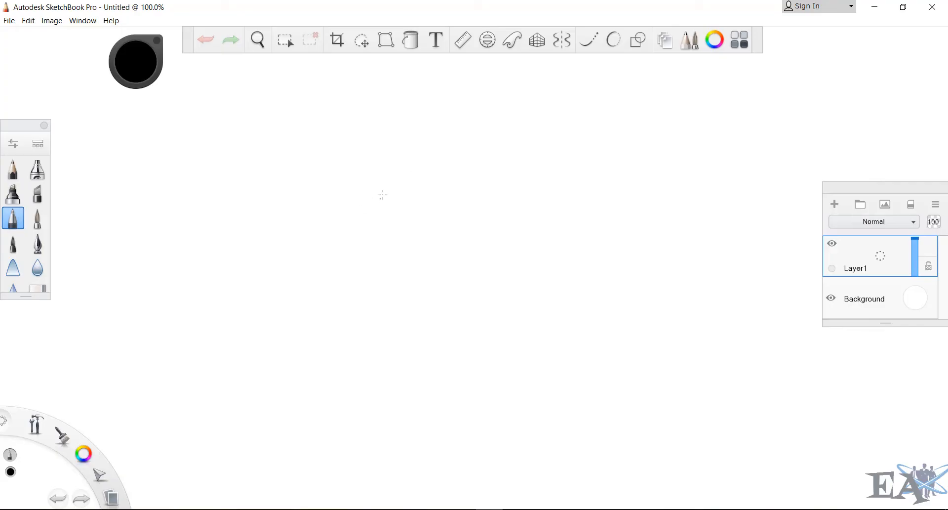
- Sketch the frame's left column with a fixed base, the left beam span and a pinned middle column
key("shift")
mouse_move(370, 164)
left_mouse_down("shift")
mouse_move(370, 324)
mouse_move(414, 325)
mouse_move(357, 345)
left_mouse_up("shift")
left_click_drag(362, 329, 366, 338, "shift")
left_click_drag(375, 329, 375, 335, "shift")
left_click_drag(385, 325, 392, 339, "shift")
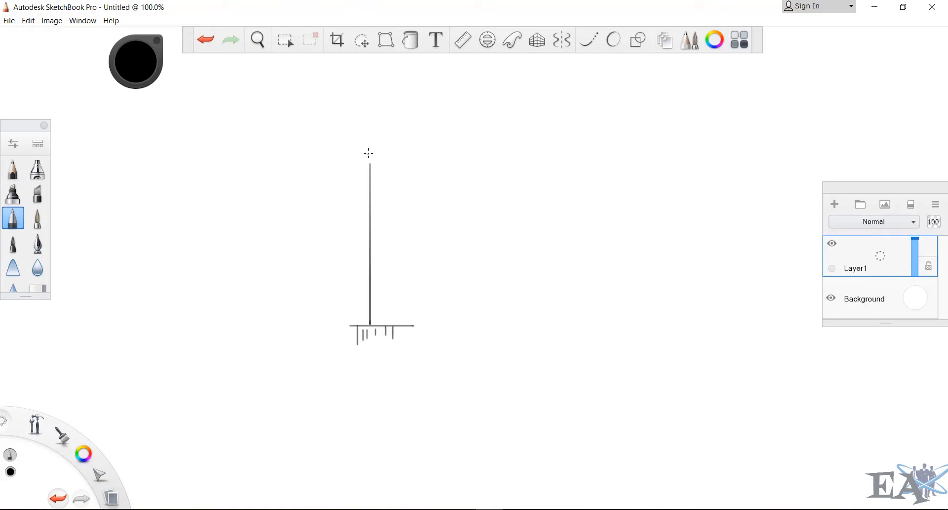
mouse_move(371, 164)
left_mouse_down("shift")
mouse_move(510, 163)
mouse_move(513, 292)
mouse_move(529, 304)
mouse_move(513, 292)
left_mouse_up("shift")
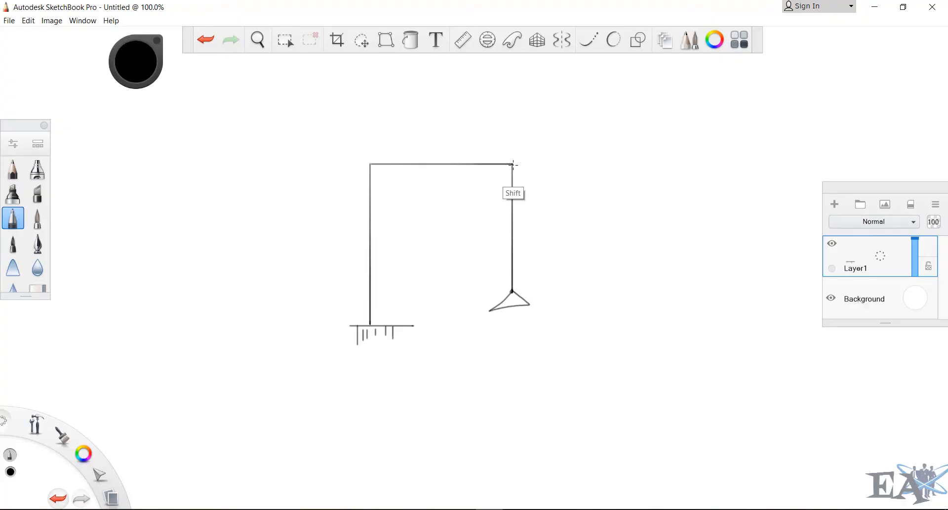
- Sketch the right beam span and the right column with a fixed base
mouse_move(512, 164)
left_mouse_down("shift")
mouse_move(649, 164)
mouse_move(651, 305)
mouse_move(683, 317)
mouse_move(632, 339)
mouse_move(641, 337)
left_mouse_up("shift")
left_click_drag(657, 321, 653, 335)
left_click_drag(662, 320, 667, 334)
left_click_drag(680, 319, 679, 324)
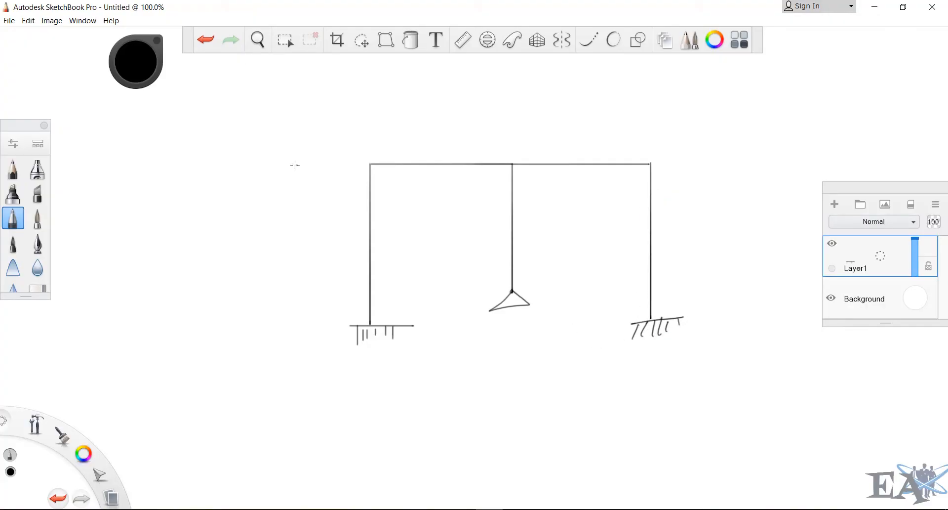
- Annotate the column height as 5 m beside the frame
left_click_drag(261, 165, 296, 166, "shift")
left_click_drag(281, 332, 309, 332, "shift")
mouse_move(259, 178)
left_mouse_down()
mouse_move(273, 174)
mouse_move(267, 193)
left_mouse_up()
mouse_move(260, 226)
left_mouse_down()
mouse_move(243, 247)
mouse_move(276, 242)
mouse_move(286, 339)
mouse_move(289, 327)
left_mouse_up()
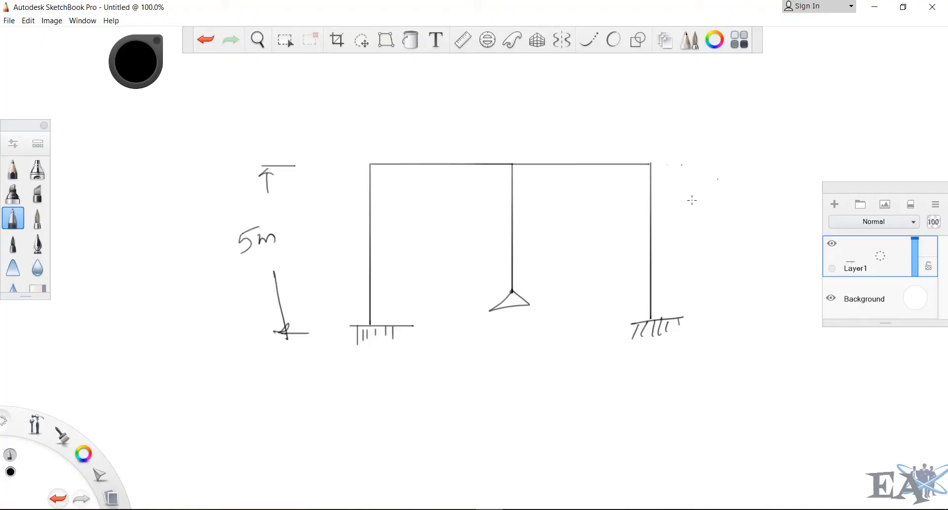
- Mark a 1 m level difference below the pinned middle support
key("ctrl+z")
mouse_move(423, 331)
left_mouse_down()
mouse_move(502, 325)
mouse_move(577, 300)
left_mouse_up()
mouse_move(519, 332)
left_mouse_down()
mouse_move(573, 328)
mouse_move(560, 306)
left_mouse_up()
mouse_move(552, 300)
left_mouse_down()
mouse_move(555, 329)
mouse_move(592, 318)
left_mouse_up()
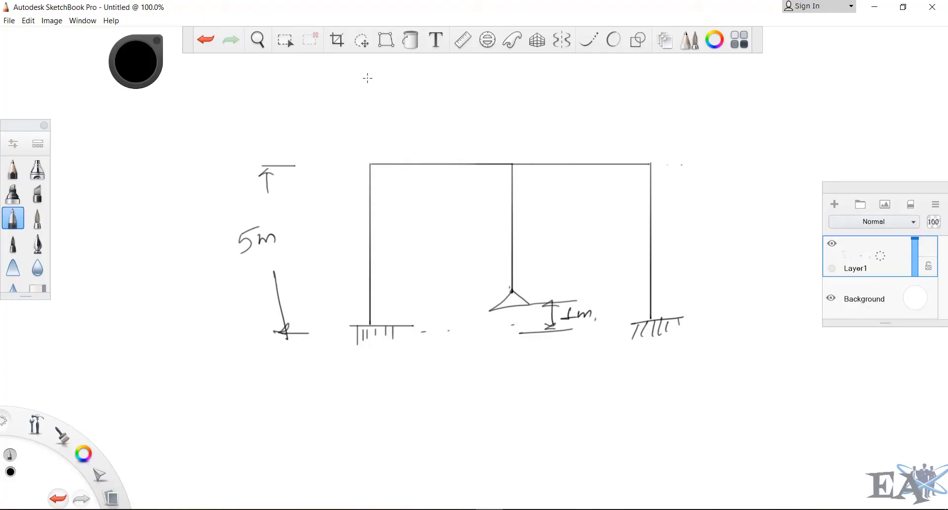
- Dimension both bays along the base as 3 m each
mouse_move(363, 385)
left_mouse_down()
mouse_move(364, 399)
mouse_move(366, 389)
mouse_move(422, 374)
mouse_move(422, 385)
mouse_move(495, 379)
left_mouse_up()
left_click_drag(492, 367, 491, 387)
mouse_move(503, 364)
left_mouse_down()
mouse_move(504, 383)
mouse_move(549, 368)
mouse_move(610, 375)
left_mouse_up()
left_click_drag(615, 372, 660, 365)
left_click_drag(652, 356, 666, 378)
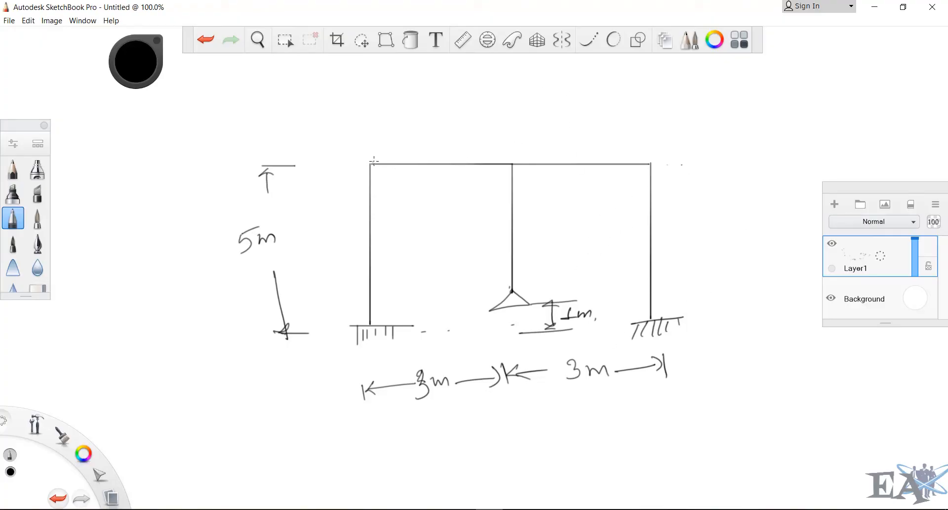
- Draw a 4 kN/m uniform load on the left span and a 10 kN point load at the middle joint
mouse_move(371, 162)
left_mouse_down()
mouse_move(488, 150)
mouse_move(514, 158)
left_mouse_up()
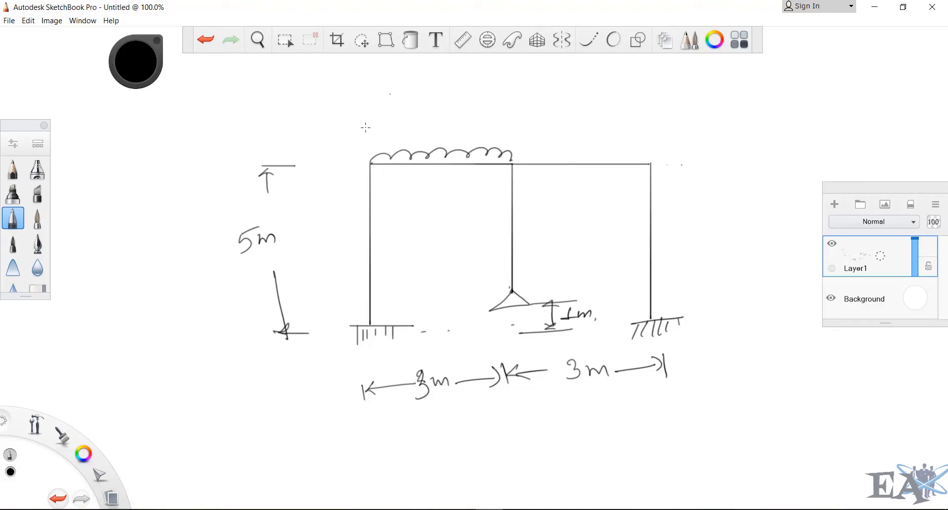
mouse_move(393, 125)
left_mouse_down()
mouse_move(440, 138)
mouse_move(461, 120)
left_mouse_up()
left_click_drag(511, 103, 514, 162)
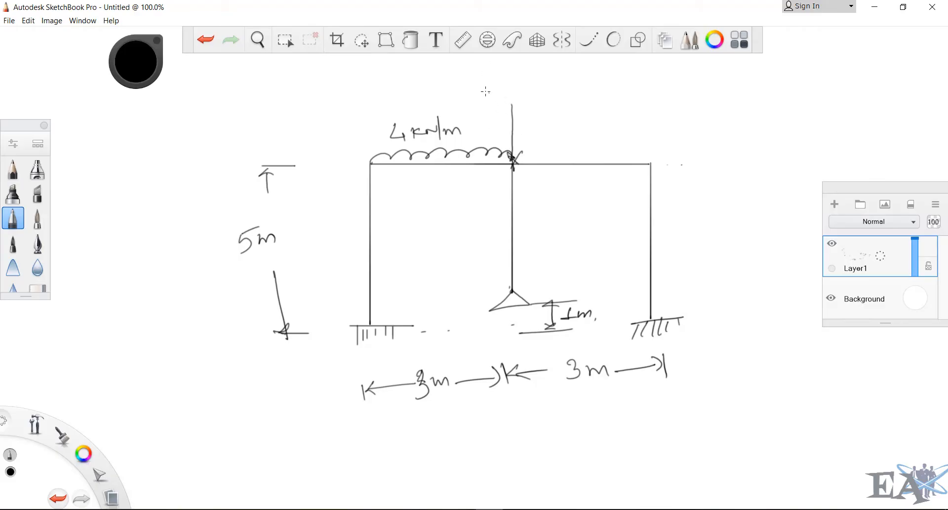
mouse_move(483, 85)
left_mouse_down()
mouse_move(483, 100)
mouse_move(490, 88)
left_mouse_up()
mouse_move(498, 85)
left_mouse_down()
mouse_move(497, 97)
mouse_move(508, 95)
left_mouse_up()
left_click_drag(512, 95, 522, 85)
- Draw a triangular load rising to 7 kN/m on the right beam span
mouse_move(513, 163)
left_mouse_down()
mouse_move(639, 84)
mouse_move(644, 146)
left_mouse_up()
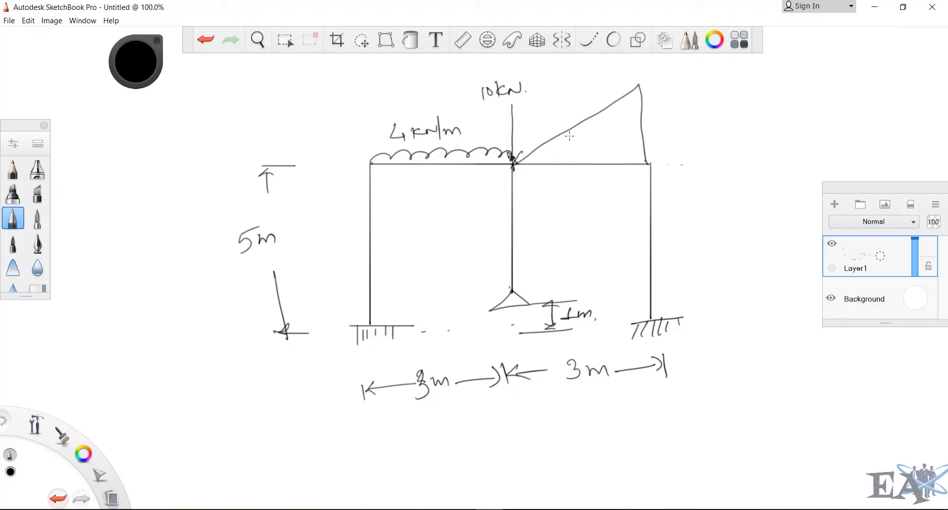
left_click_drag(568, 132, 579, 159)
mouse_move(609, 112)
left_mouse_down()
mouse_move(615, 163)
mouse_move(622, 157)
left_mouse_up()
mouse_move(643, 73)
left_mouse_down()
mouse_move(651, 92)
mouse_move(689, 86)
left_mouse_up()
left_click_drag(690, 86, 704, 87)
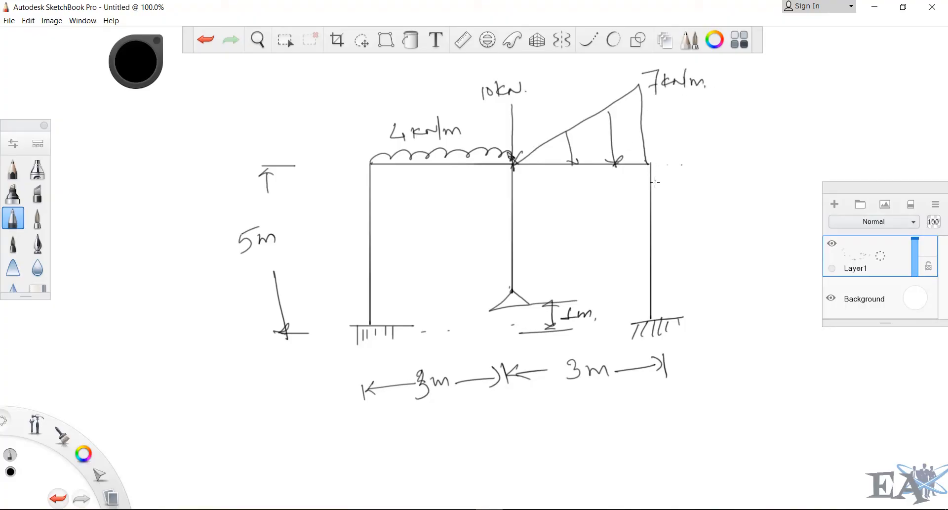
- Draw a triangular lateral load of 2 kN/m on the right column with arrows and label
mouse_move(652, 164)
left_mouse_down()
mouse_move(717, 228)
mouse_move(651, 320)
left_mouse_up()
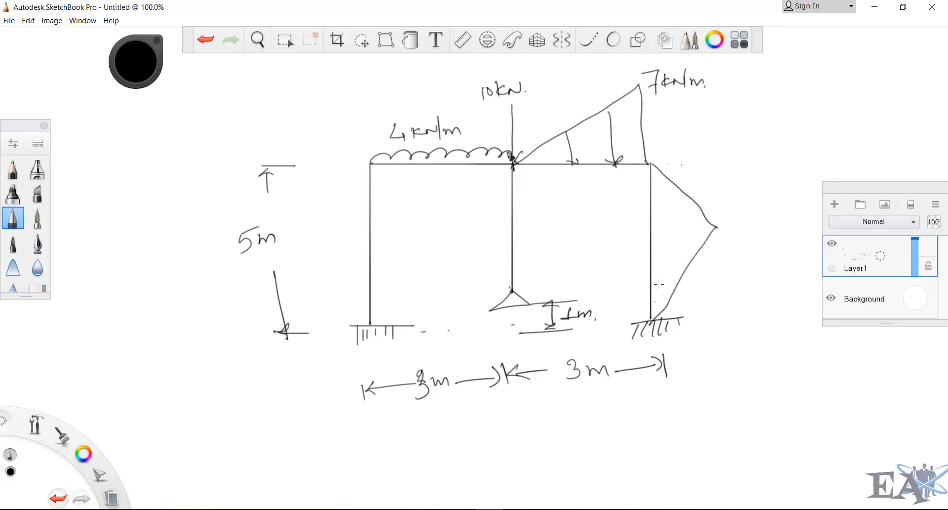
left_click_drag(682, 271, 647, 279)
mouse_move(662, 269)
left_mouse_down()
mouse_move(647, 278)
mouse_move(668, 283)
left_mouse_up()
left_click_drag(706, 240, 658, 246)
mouse_move(682, 238)
left_mouse_down()
mouse_move(659, 245)
mouse_move(684, 254)
left_mouse_up()
mouse_move(652, 209)
left_mouse_down()
mouse_move(694, 208)
mouse_move(644, 208)
left_mouse_up()
left_click_drag(644, 208, 671, 220)
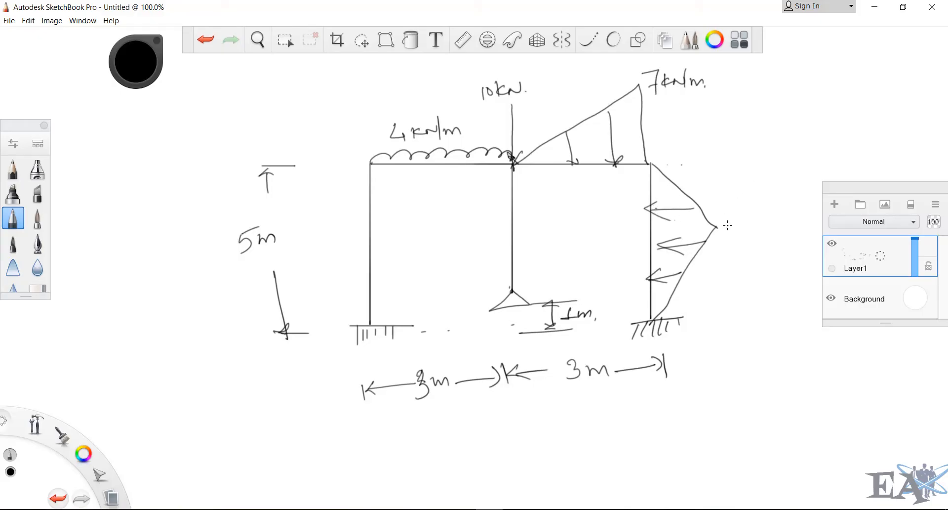
left_click_drag(725, 223, 735, 231)
mouse_move(745, 218)
left_mouse_down()
mouse_move(745, 230)
mouse_move(771, 226)
left_mouse_up()
mouse_move(777, 212)
left_mouse_down()
mouse_move(773, 238)
mouse_move(789, 228)
left_mouse_up()
- Draw the X, Y, Z axis directions and mark the origin at the left column base
mouse_move(194, 362)
left_mouse_down()
mouse_move(196, 389)
mouse_move(203, 354)
mouse_move(164, 346)
left_mouse_up()
mouse_move(171, 340)
left_mouse_down()
mouse_move(166, 371)
mouse_move(182, 354)
left_mouse_up()
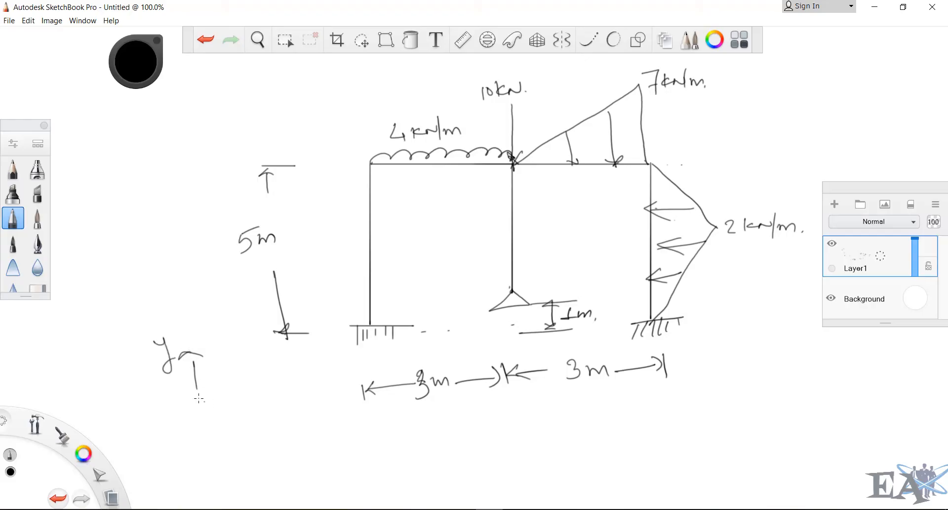
left_click_drag(194, 393, 240, 386)
left_click_drag(223, 376, 232, 394)
mouse_move(255, 374)
left_mouse_down()
mouse_move(245, 393)
mouse_move(171, 423)
mouse_move(174, 445)
left_mouse_up()
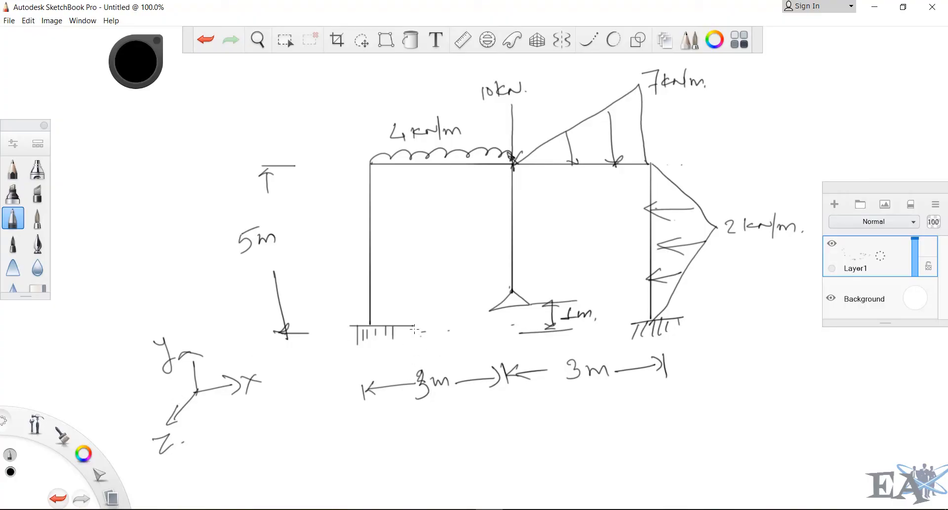
left_click_drag(326, 309, 357, 300)
left_click_drag(369, 326, 371, 327)
- Enter node 1 at coordinates 0, 0, 0 in the nodes table
left_click(653, 509)
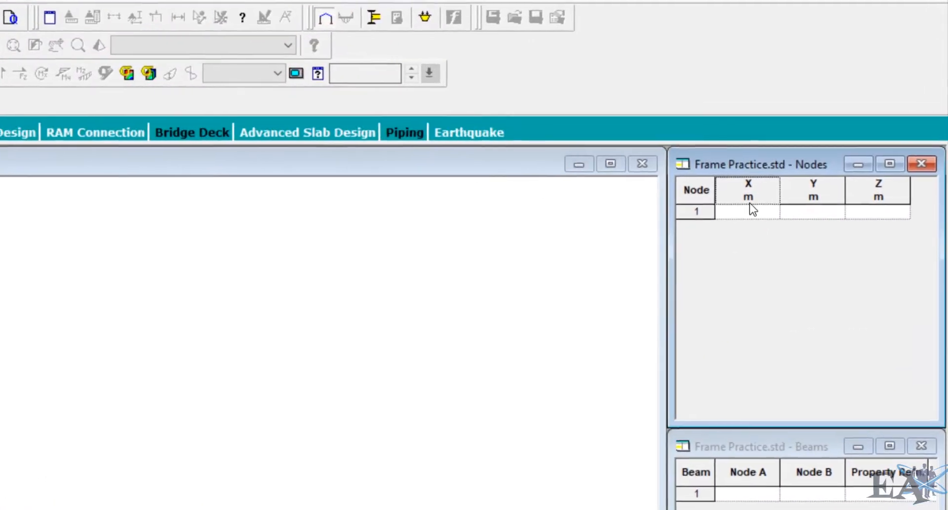
left_click(749, 211)
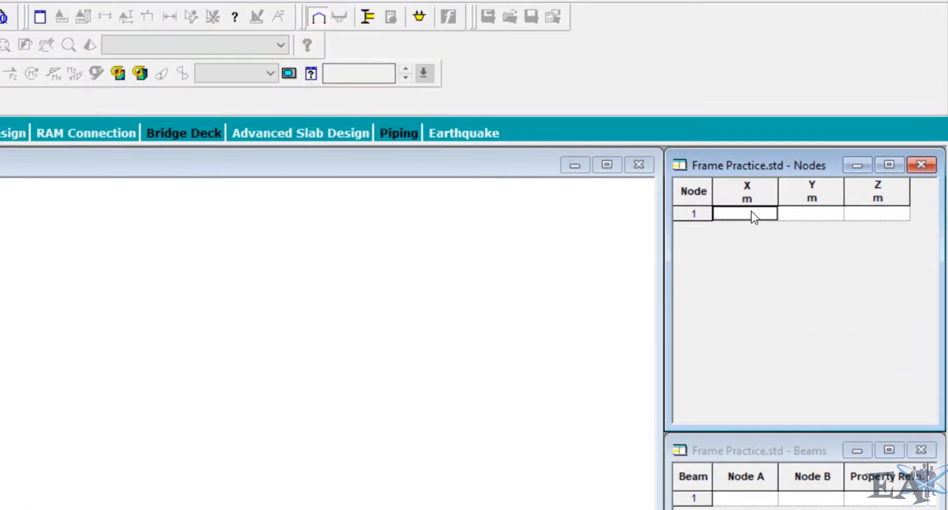
type("0")
key("Tab")
left_click(737, 229)
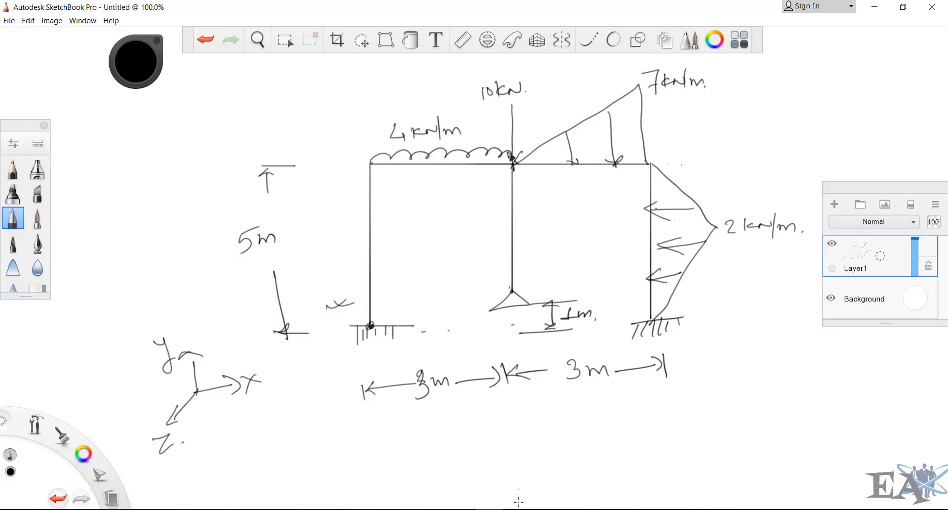
- Add node 2 at X 0, Y 5, Z 0
mouse_move(518, 502)
left_click(519, 469)
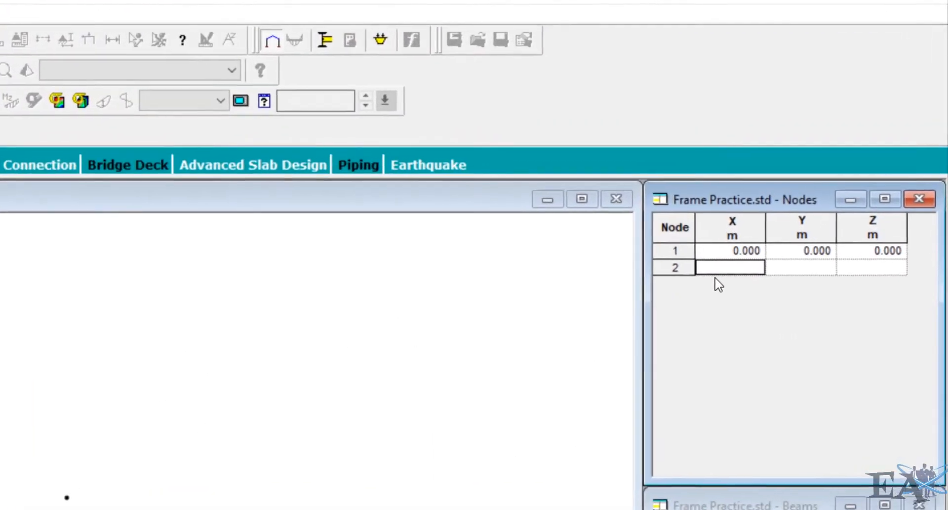
key("Tab")
type("5")
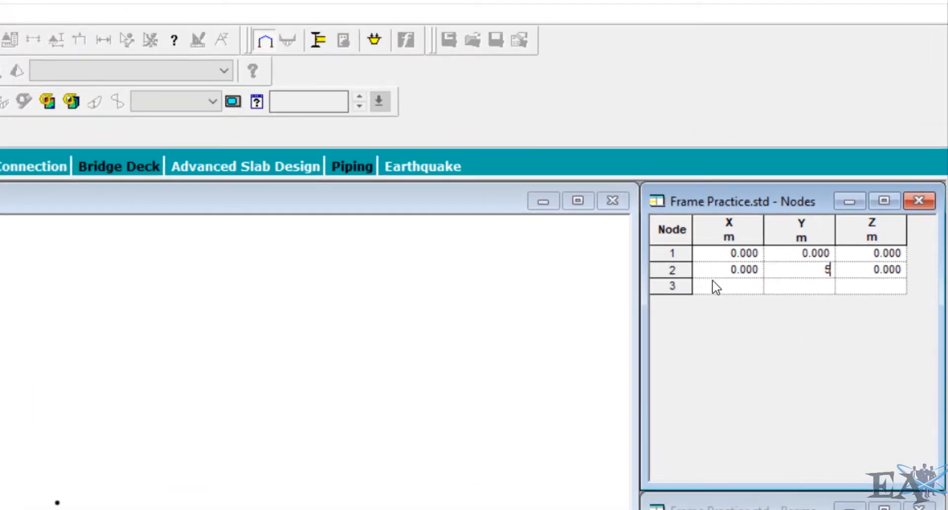
key("Tab")
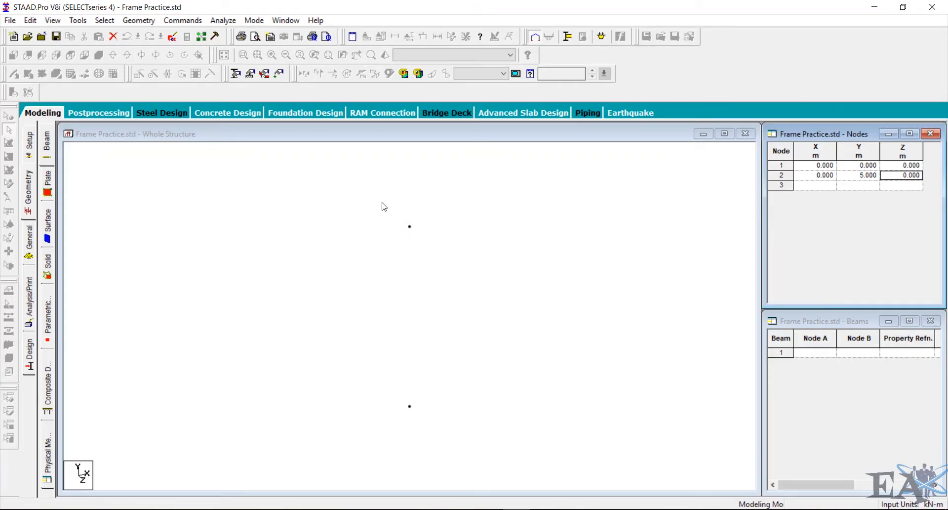
- Check the frame sketch for the next node's position and return to the node 3 row
left_click(372, 137)
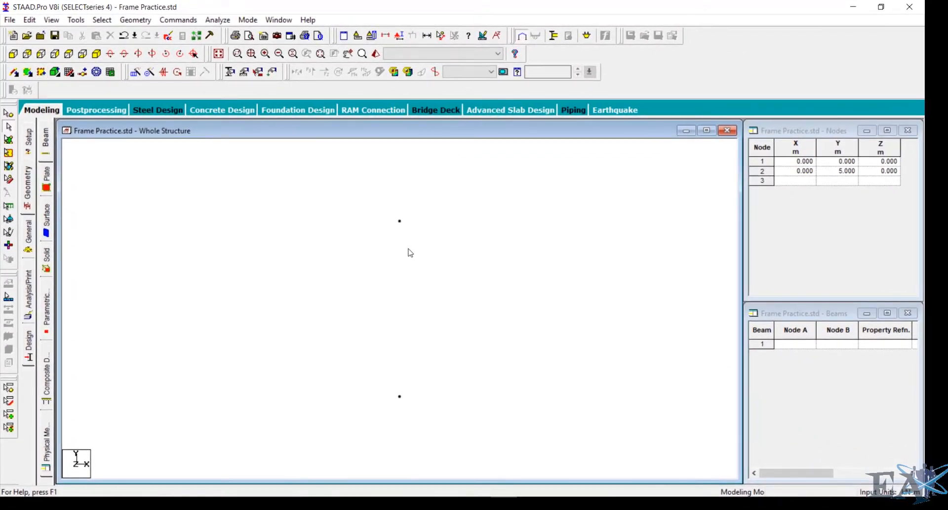
key("alt+Tab")
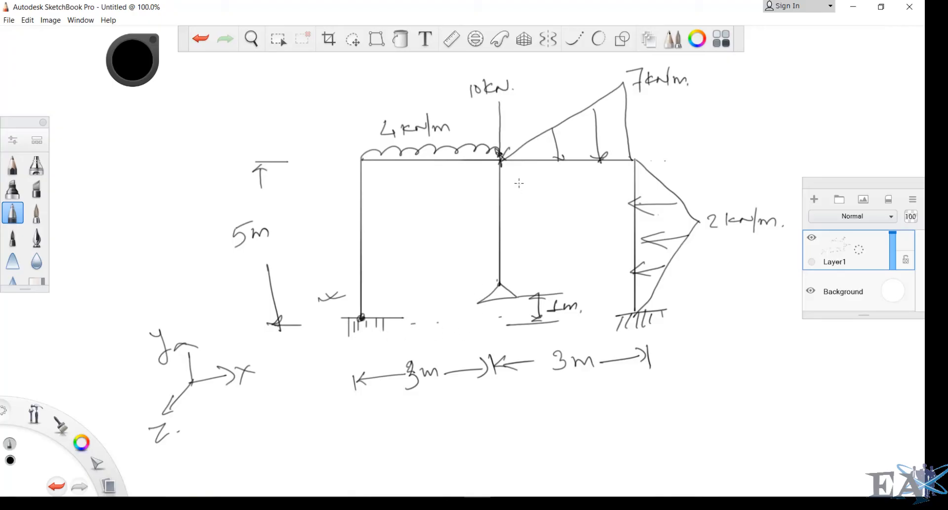
left_click(505, 503)
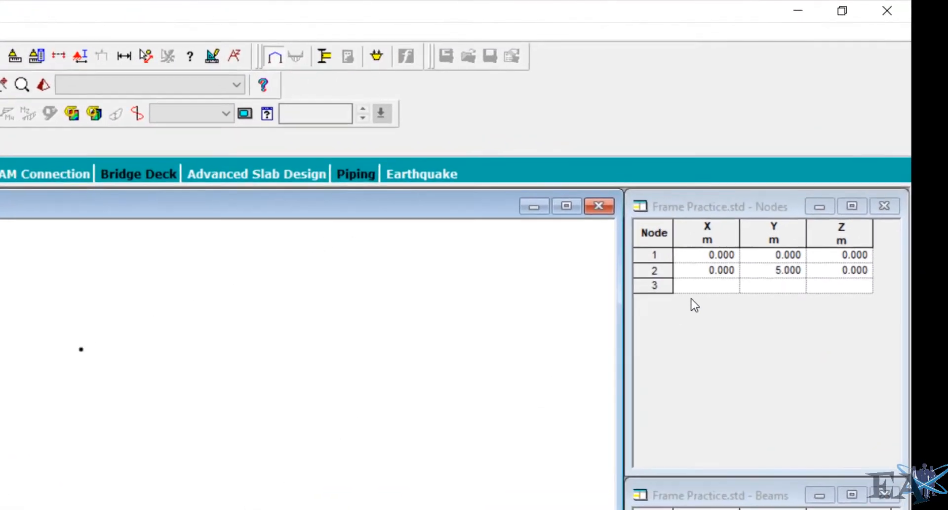
left_click(759, 223)
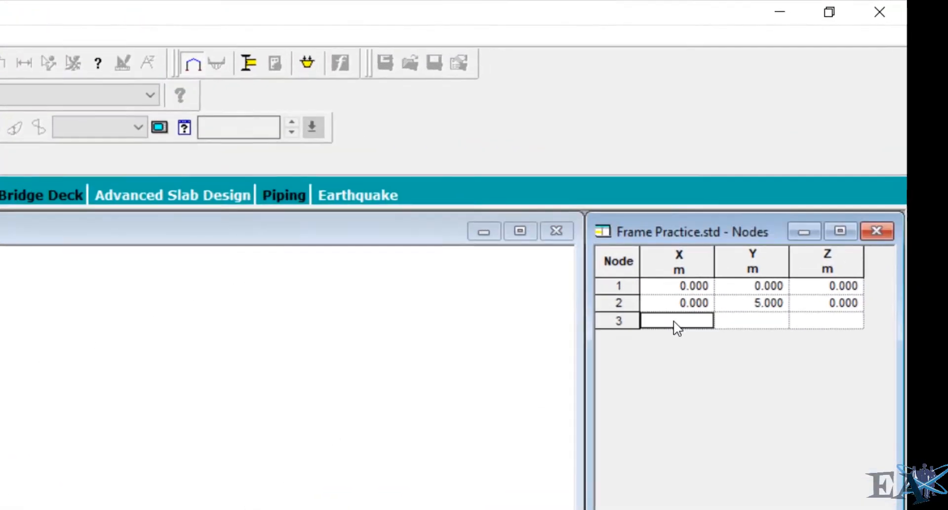
- Add node 3 at X 3, Y 5, Z 0 in the nodes table
type("3")
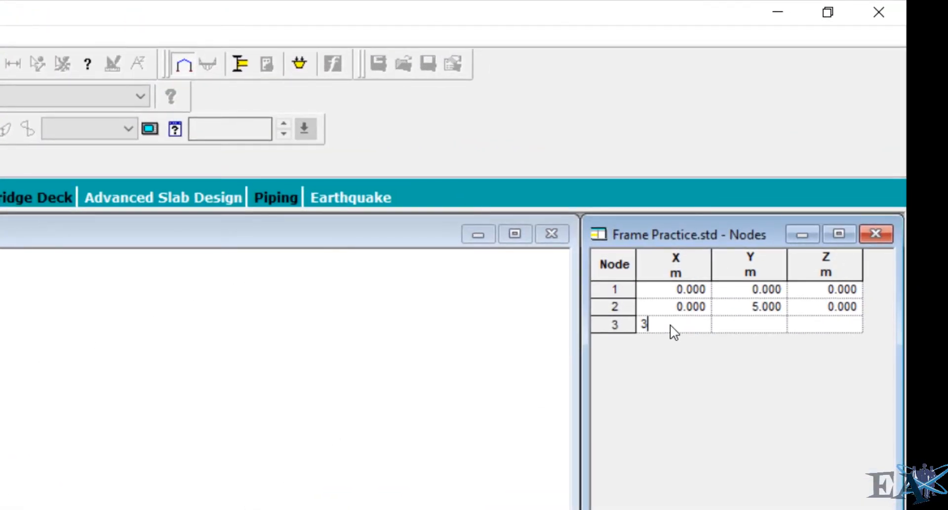
key("Tab")
type("5")
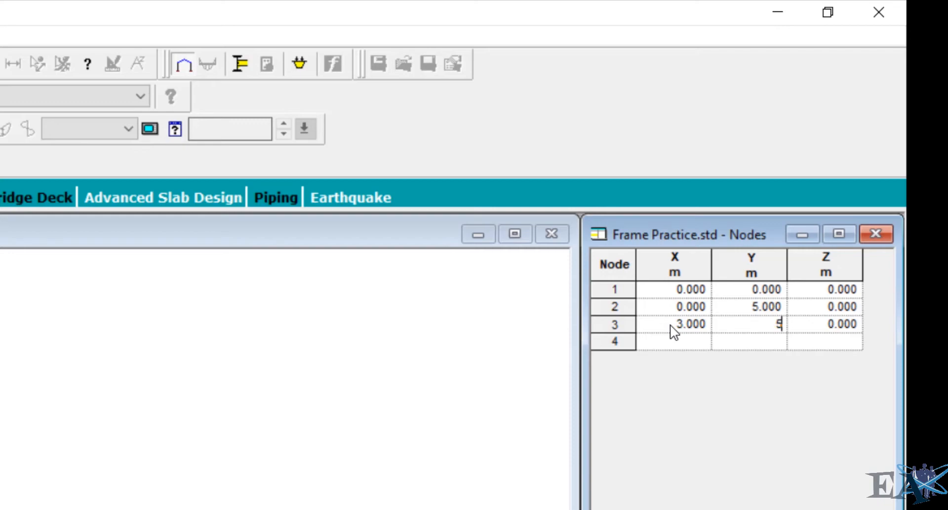
key("Tab")
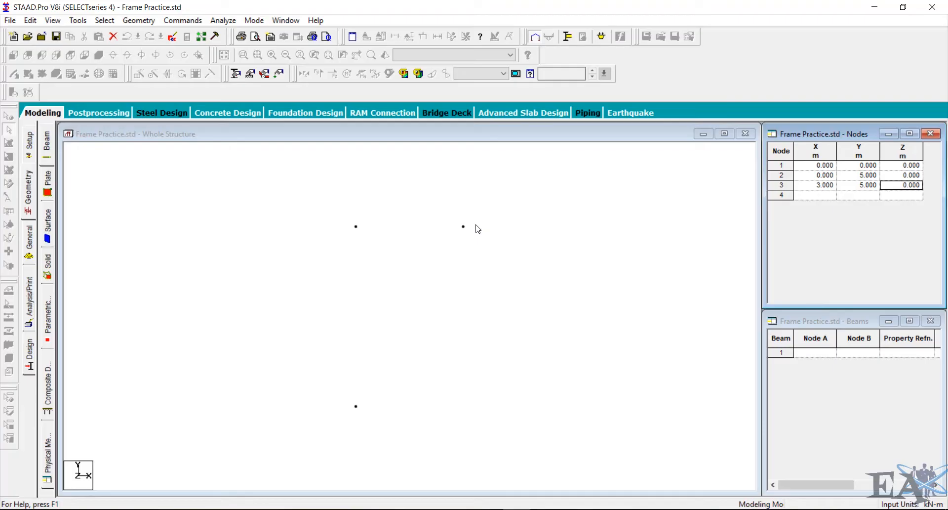
- Copy node 3 and paste it moved -4 m in Y to create node 4, checking the frame sketch for its position
mouse_move(489, 509)
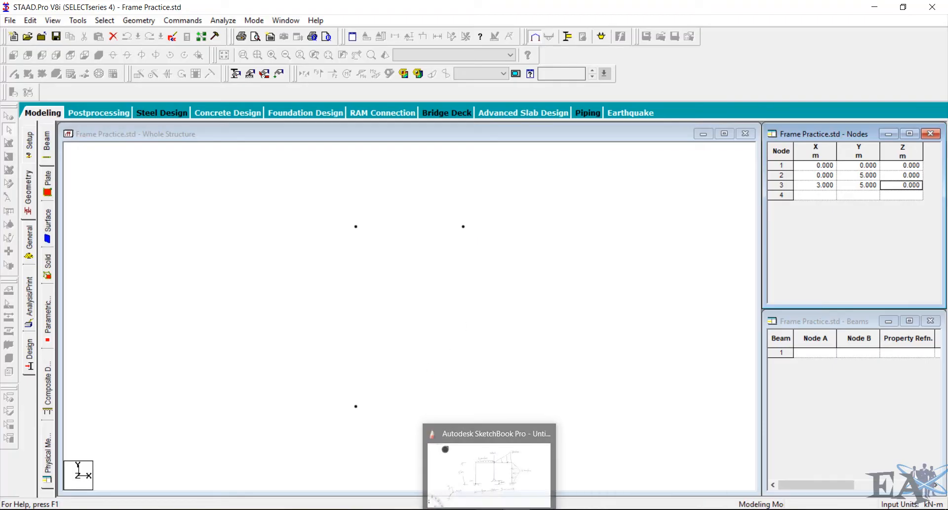
left_click(489, 464)
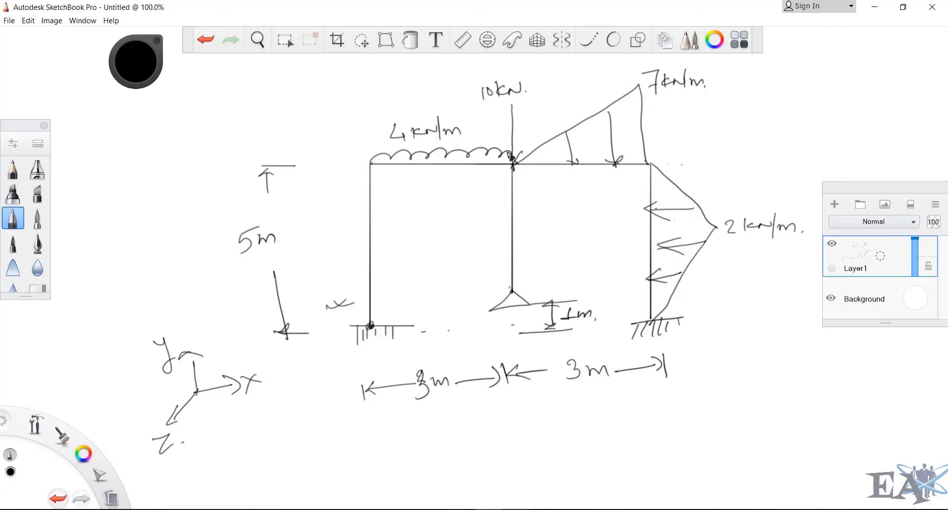
left_click(518, 464)
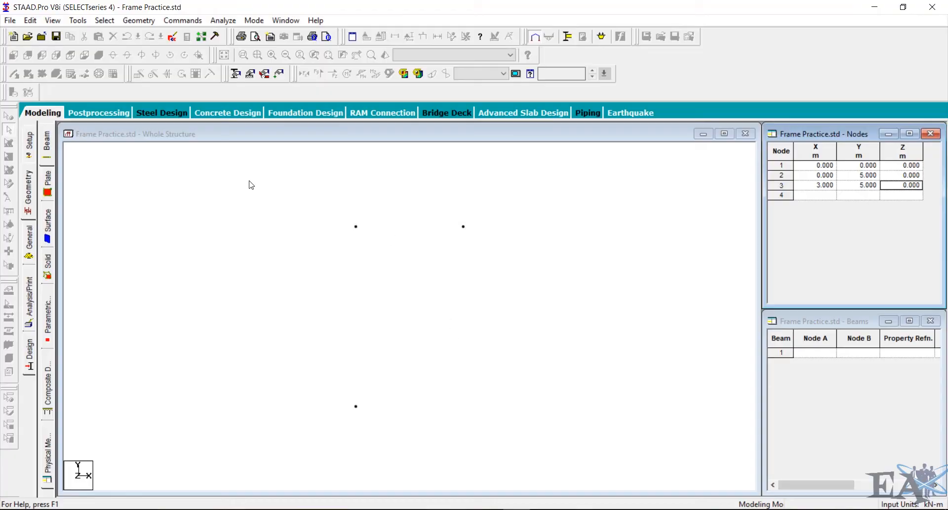
left_click(324, 138)
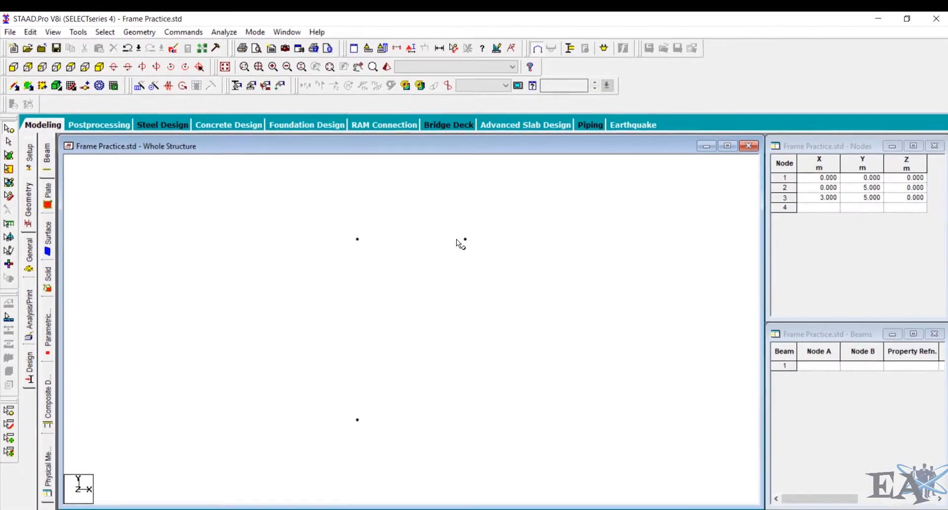
left_click_drag(454, 232, 472, 248)
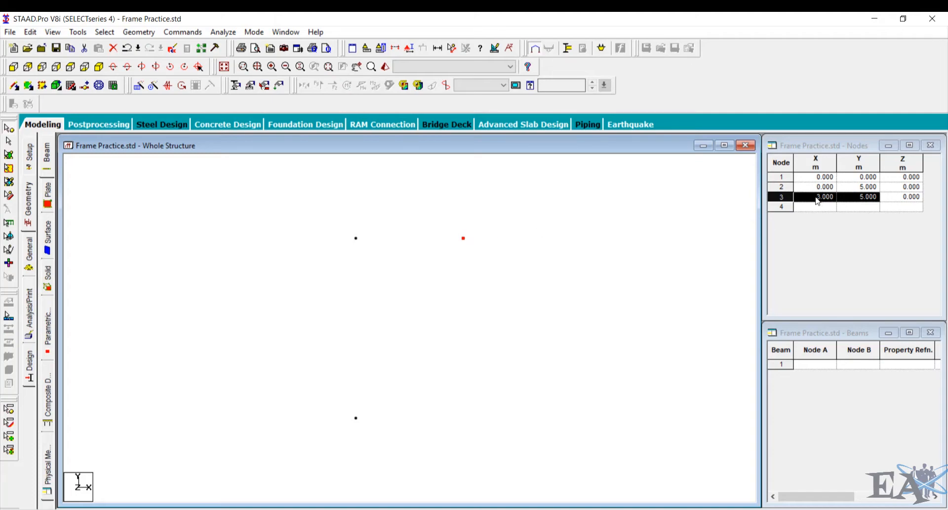
key("ctrl+c")
key("ctrl+v")
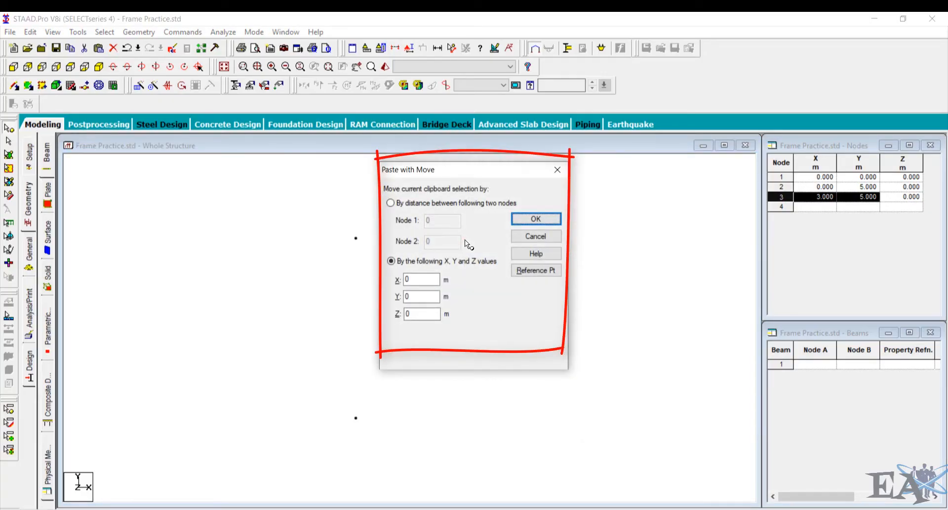
left_click_drag(434, 170, 625, 167)
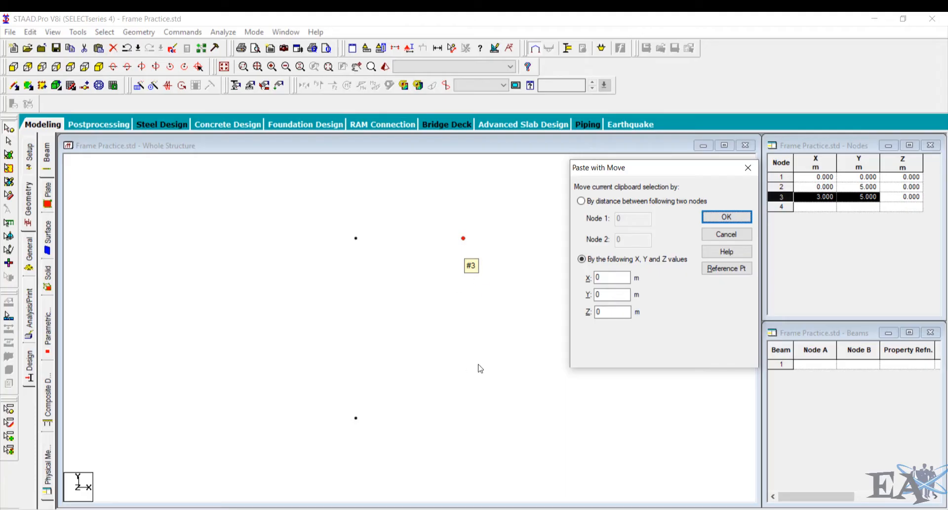
left_click_drag(599, 294, 573, 297)
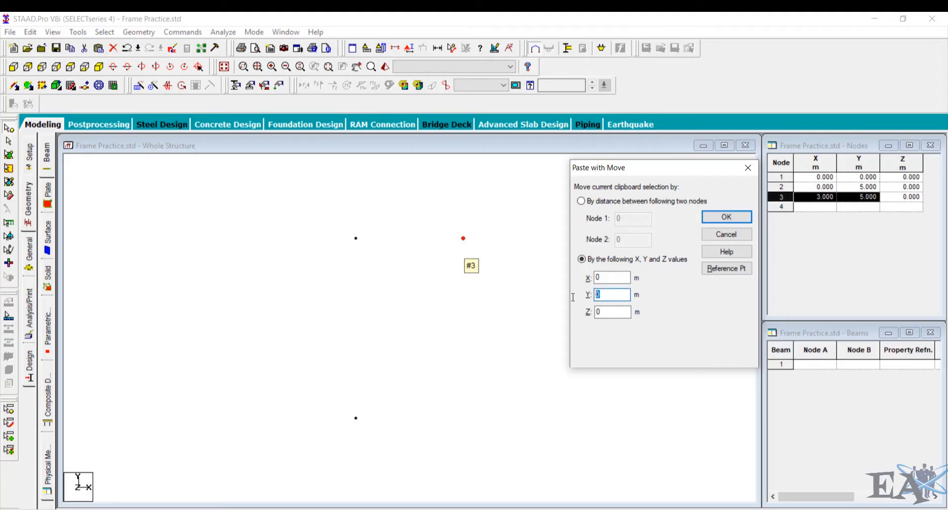
type("-4")
left_click(494, 497)
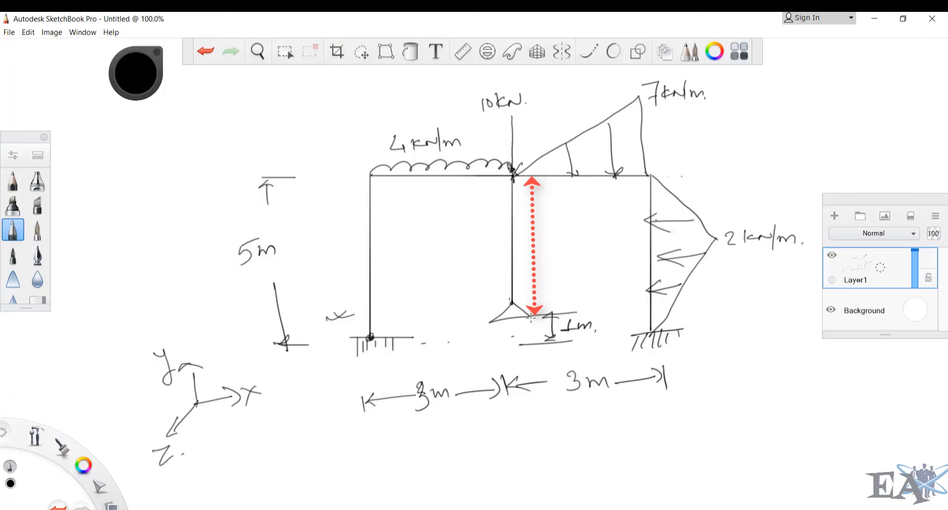
left_click(508, 509)
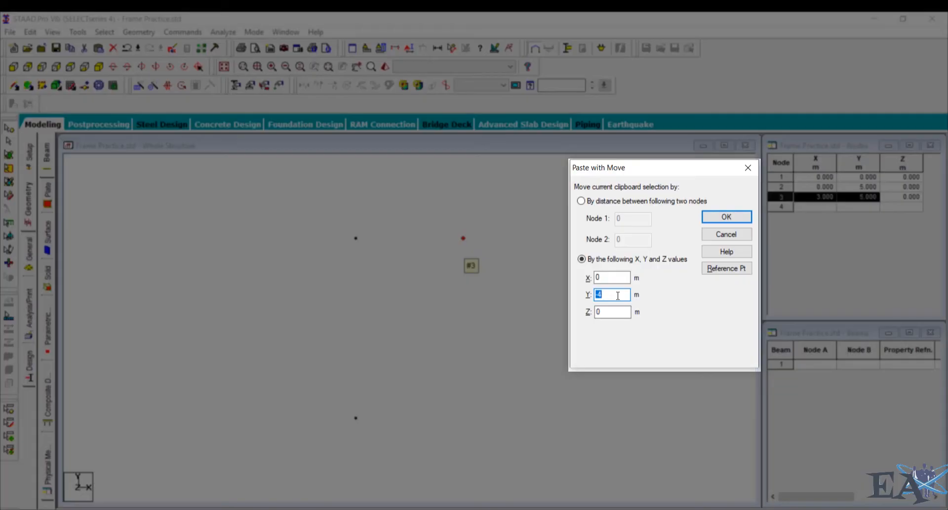
left_click(726, 218)
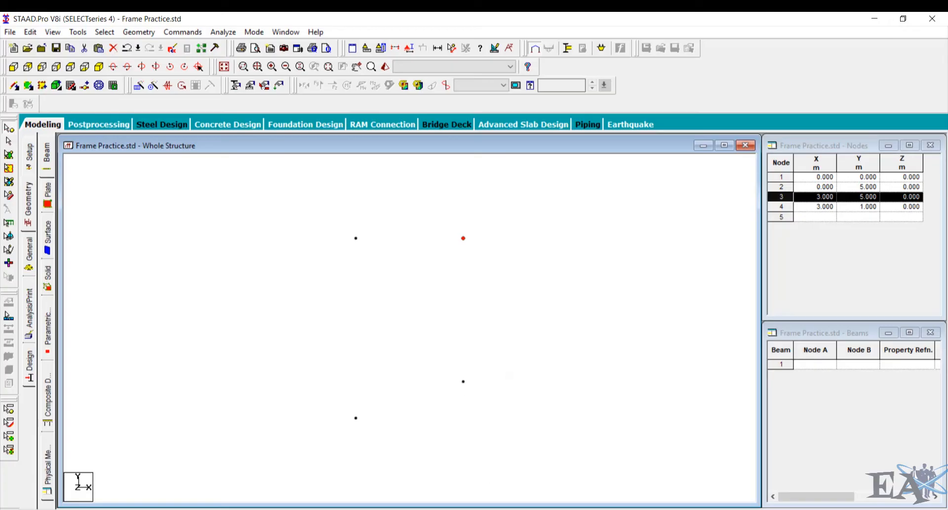
- Examine the frame sketch for the position of the right-hand fixed support
mouse_move(489, 508)
left_click(469, 484)
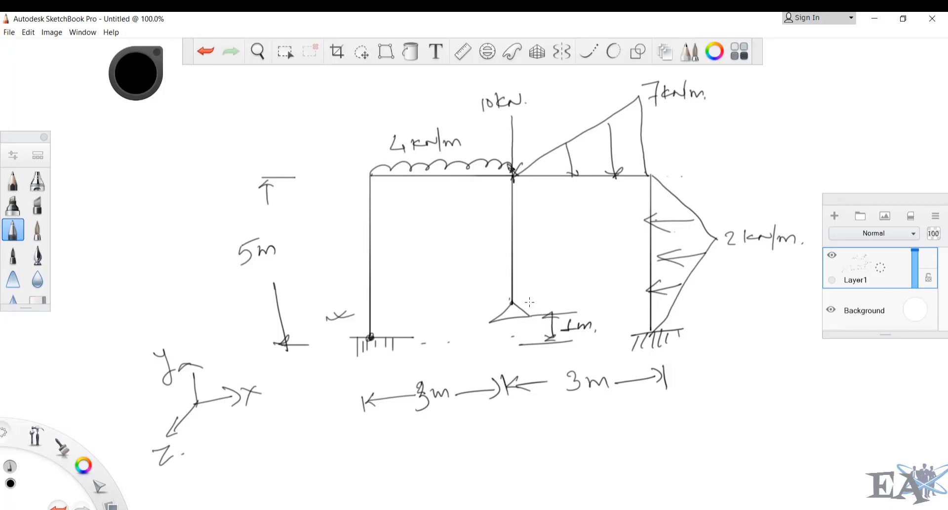
left_click(518, 509)
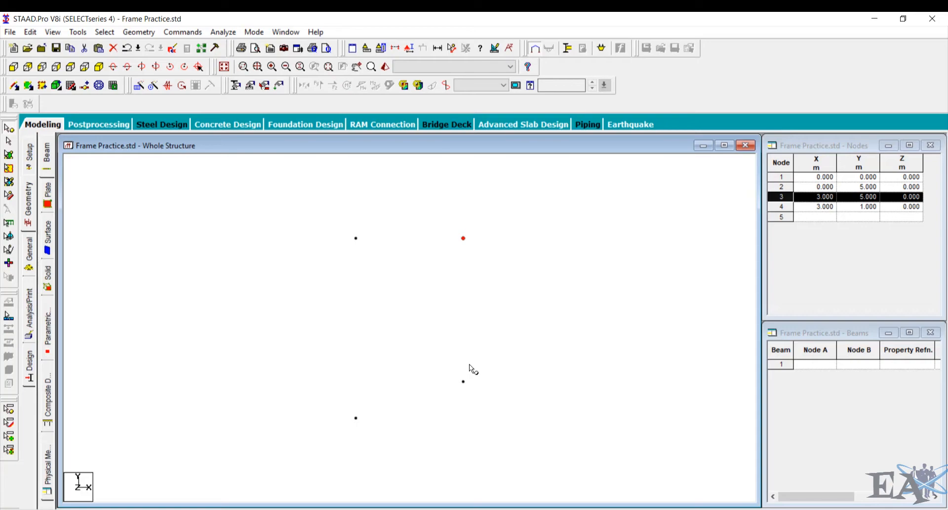
left_click(489, 508)
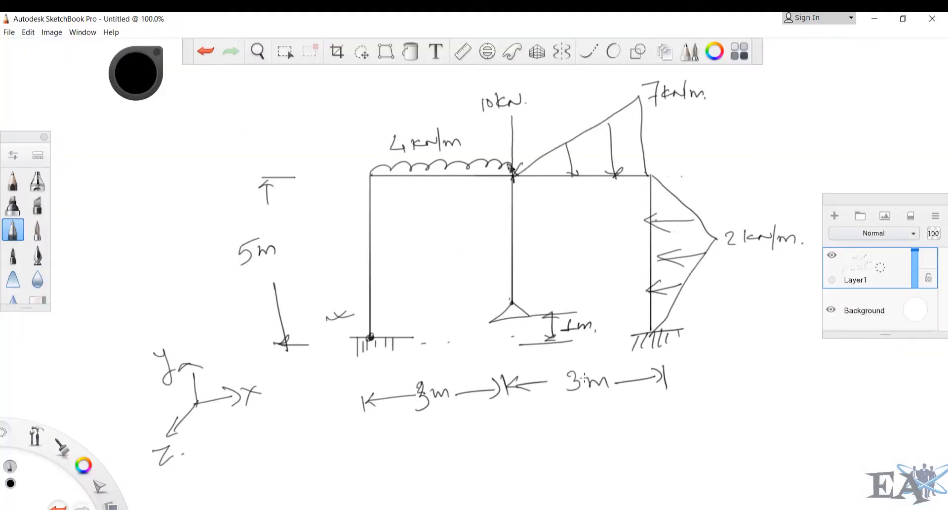
left_click_drag(789, 324, 689, 327)
mouse_move(722, 344)
left_mouse_down()
mouse_move(682, 328)
mouse_move(716, 303)
left_mouse_up()
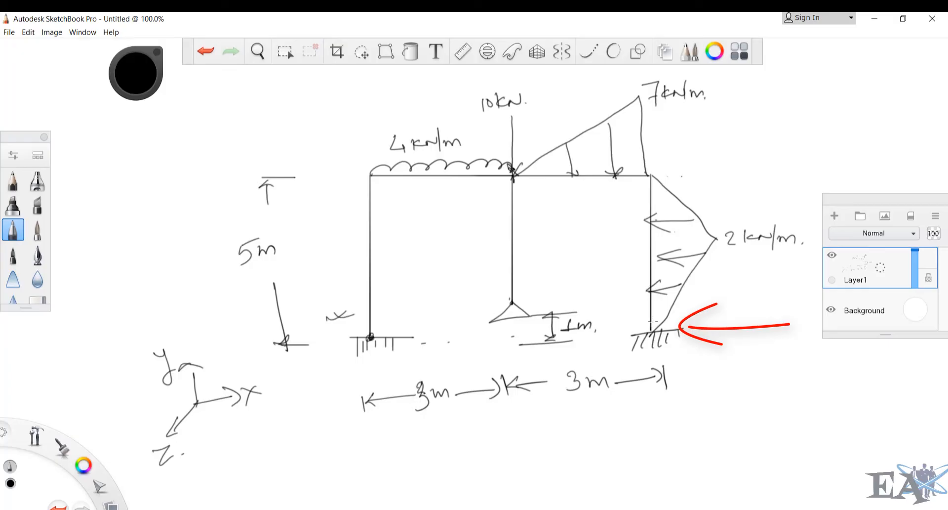
key("alt+Tab")
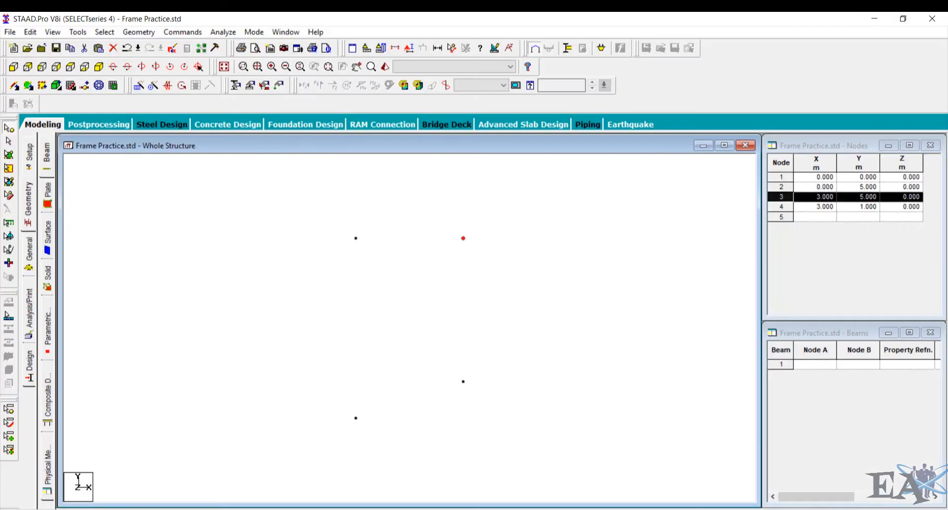
- Add node 5 at X 6, Y 0, Z 0 in the nodes table
left_click(826, 216)
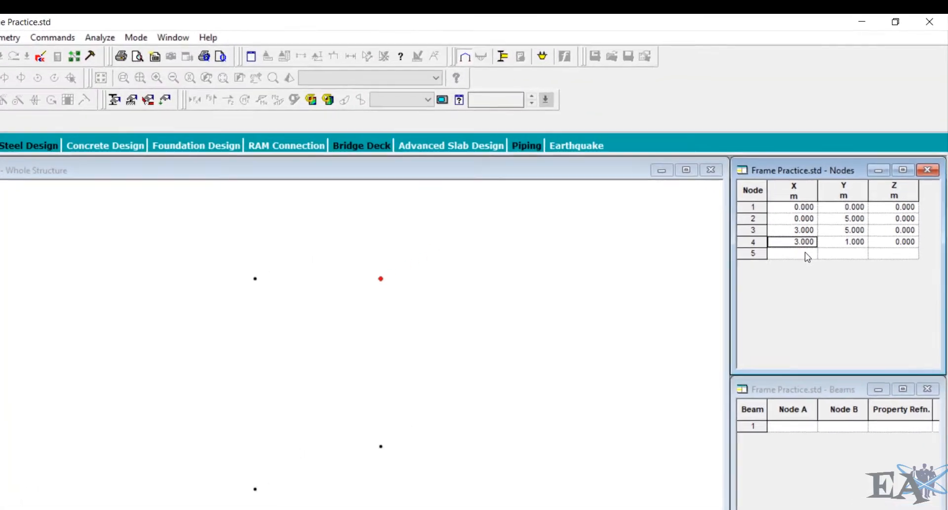
type("6")
key("Tab")
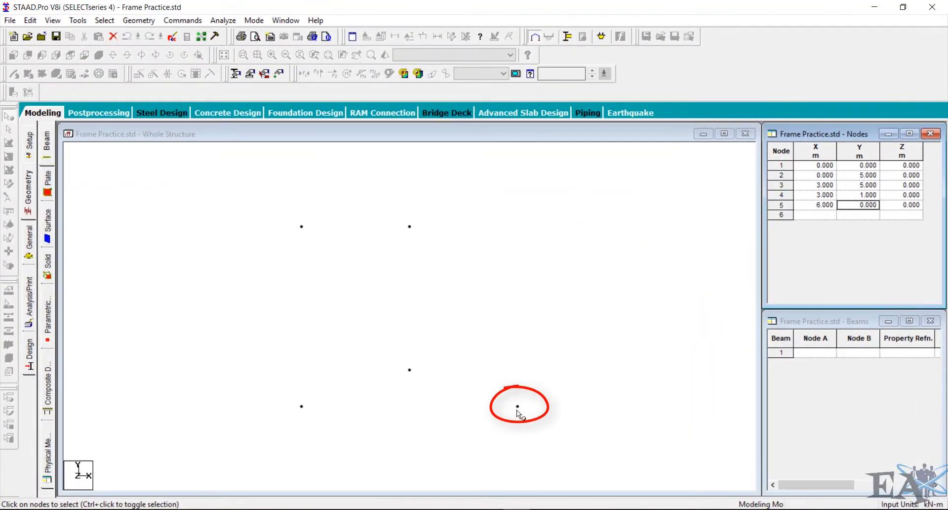
- Copy node 5 and paste it moved 5 m in Y to create node 6 at the right column top
left_click(517, 406)
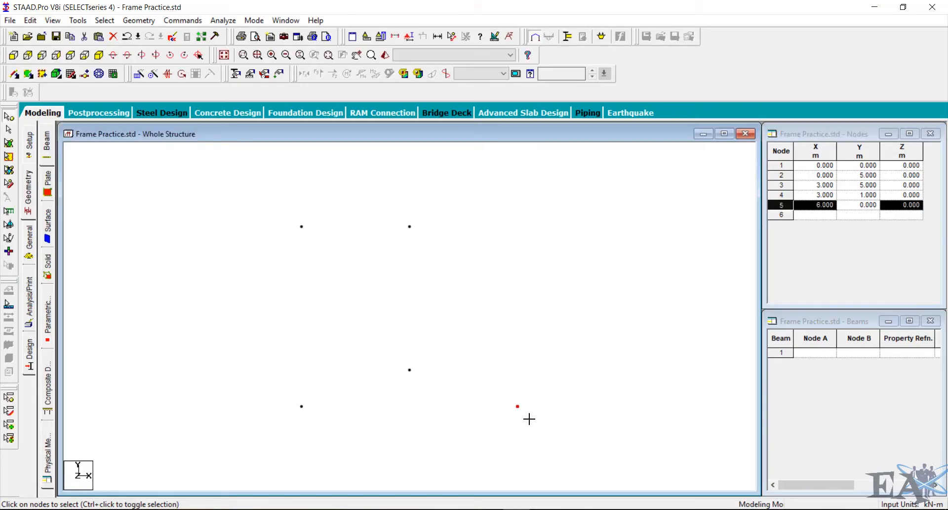
key("ctrl+c")
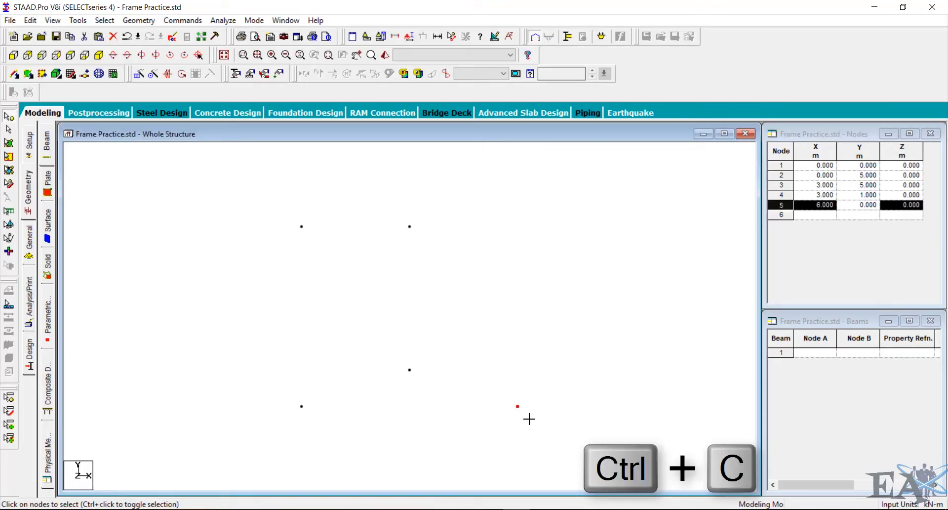
key("ctrl+v")
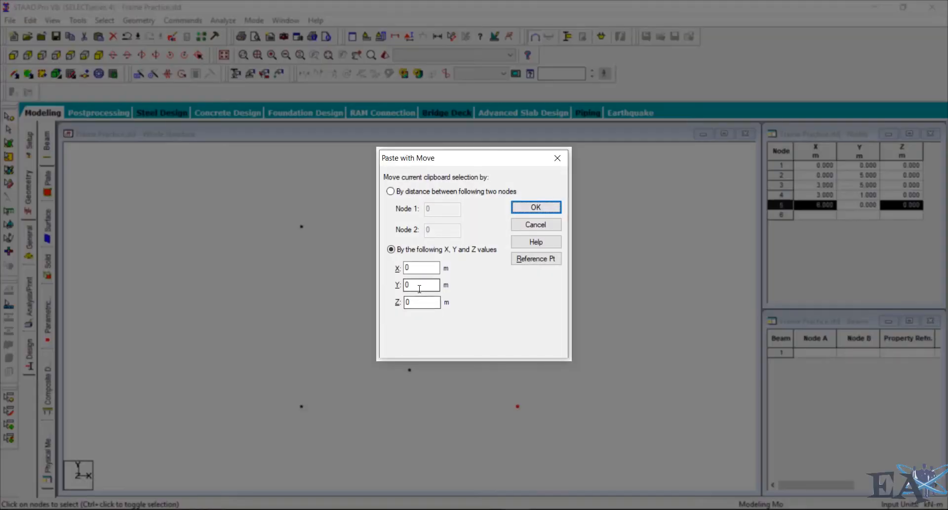
left_click_drag(418, 286, 392, 284)
left_click(524, 210)
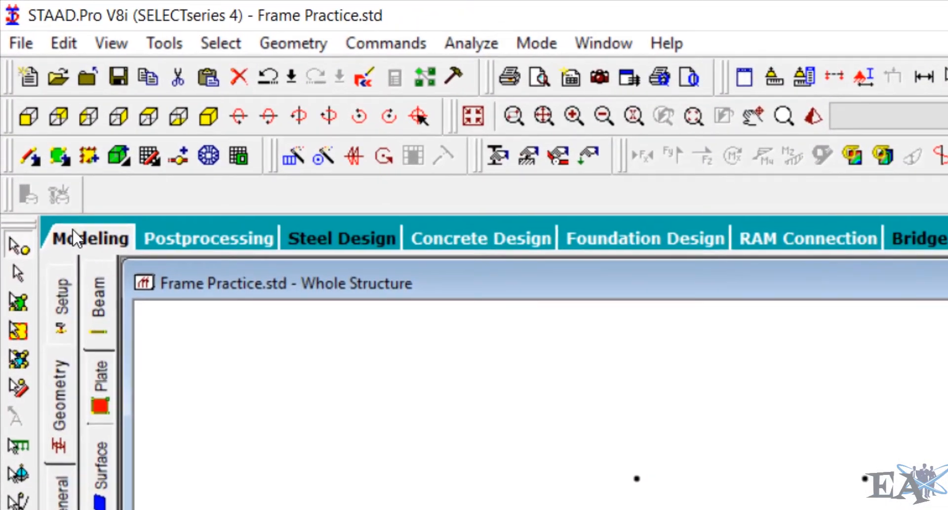
- Add beams connecting nodes 1-2, 2-3, 3-6, 6-5 and 3-4, accepting the auto save
left_click(26, 159)
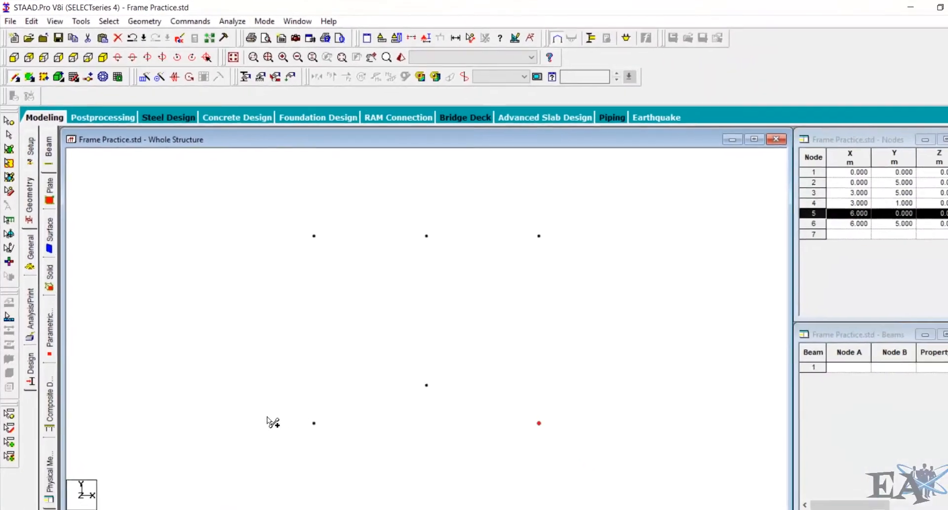
left_click_drag(314, 423, 302, 227)
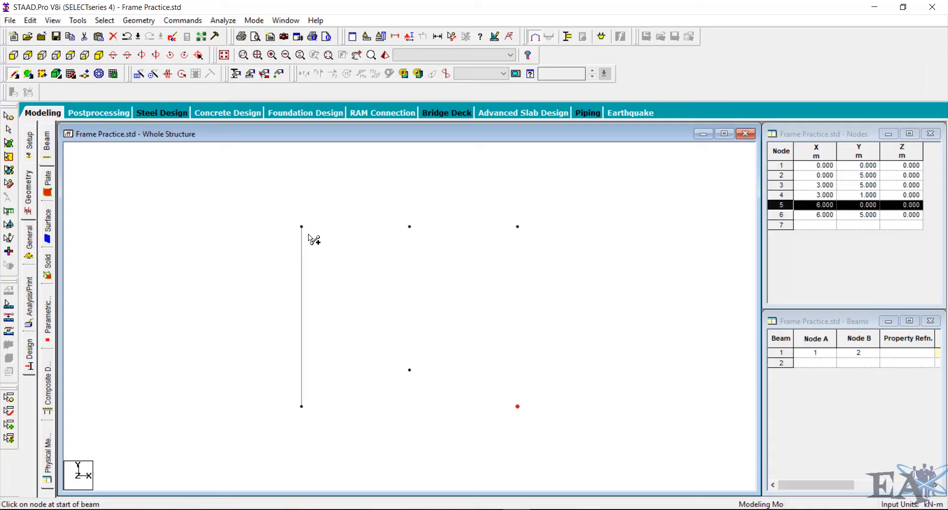
left_click_drag(302, 227, 523, 416)
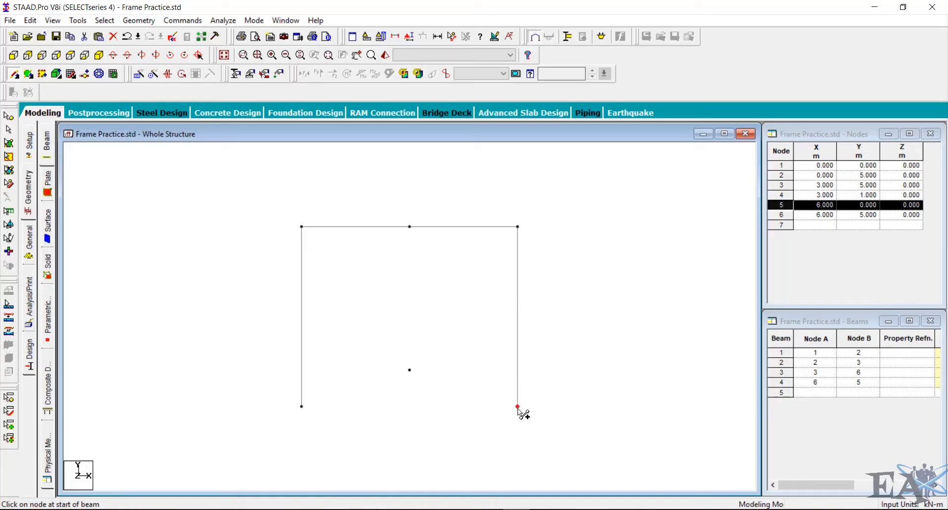
left_click_drag(410, 226, 410, 370)
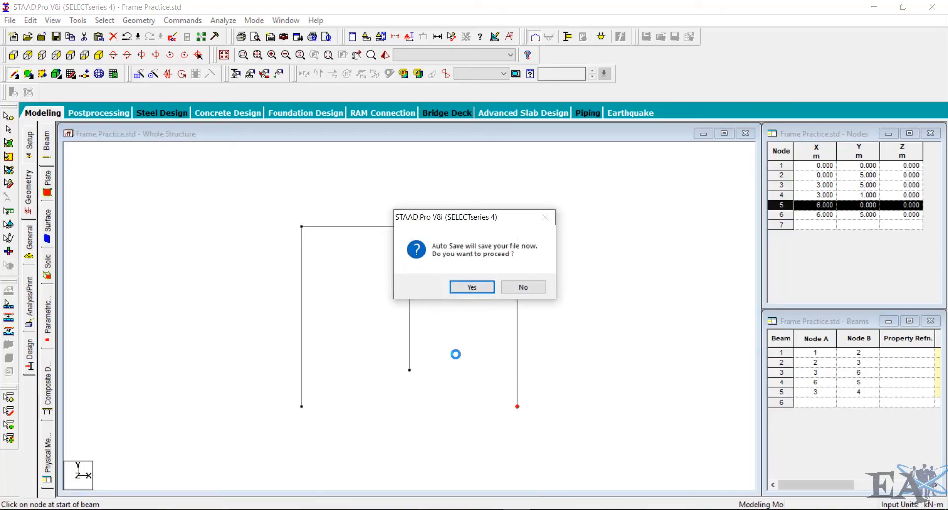
left_click(469, 287)
left_click(398, 277)
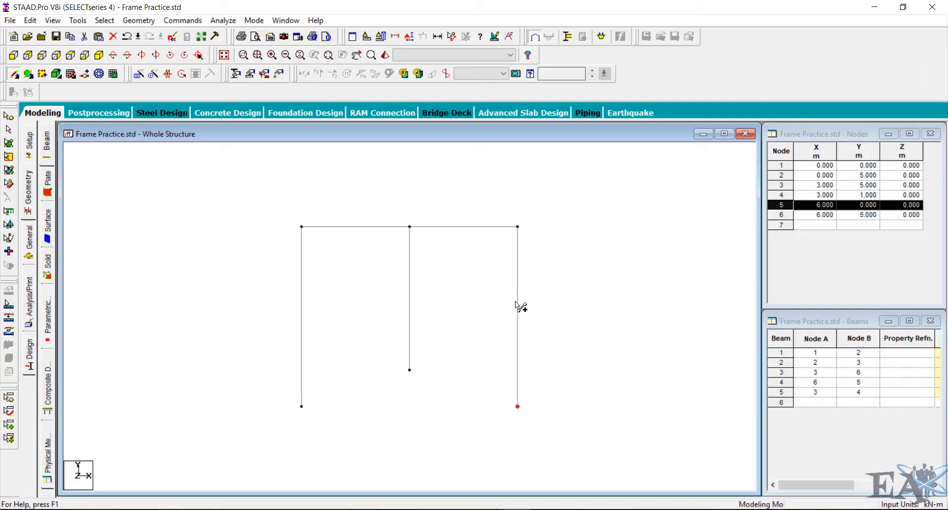
- Define a rectangular concrete section with YD 0.35 m and ZD 0.23 m
left_click(30, 241)
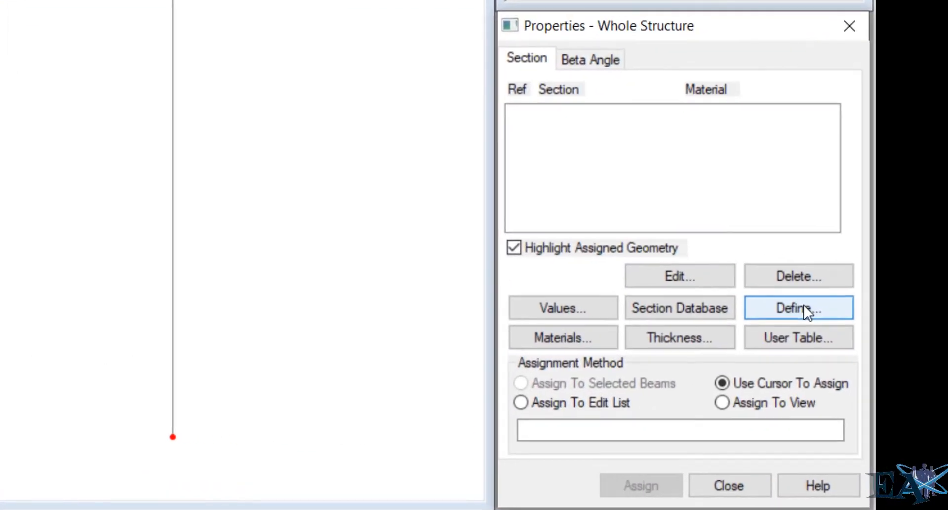
left_click(804, 306)
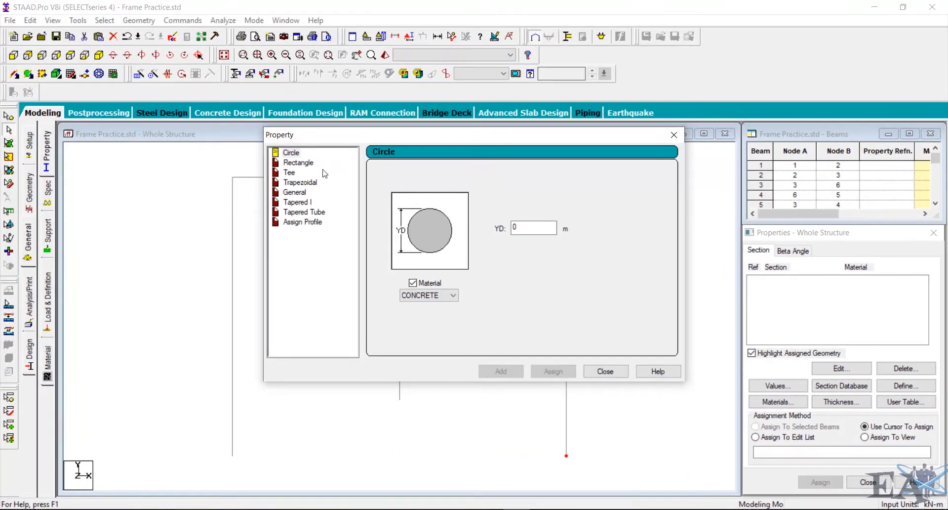
left_click(306, 164)
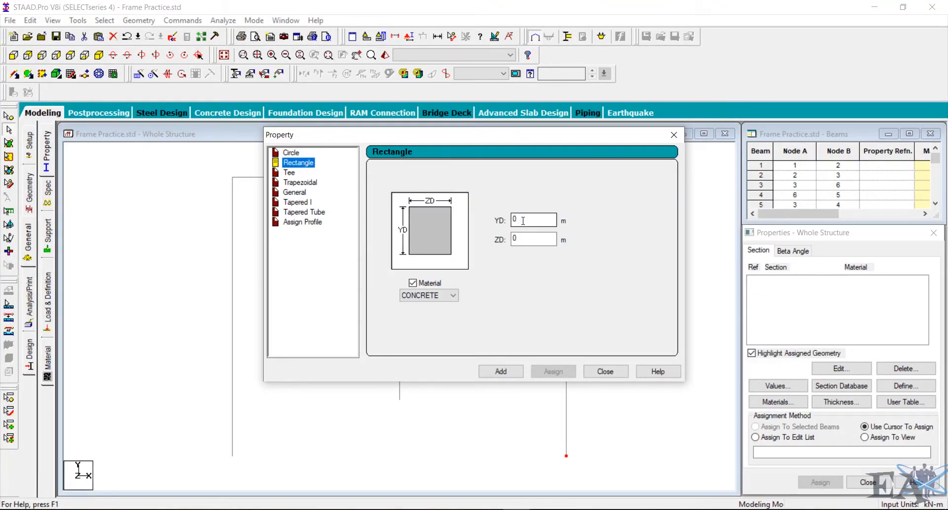
left_click_drag(464, 138, 744, 113)
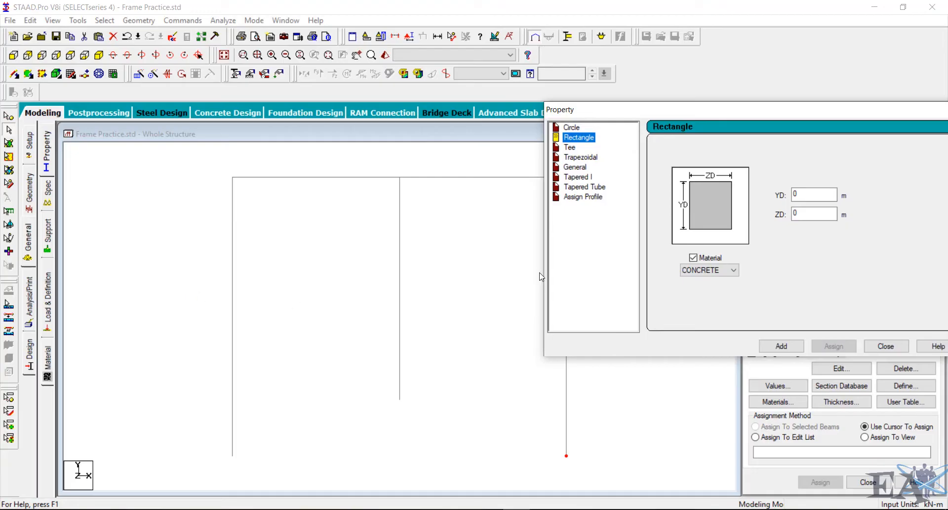
left_click_drag(677, 112, 486, 136)
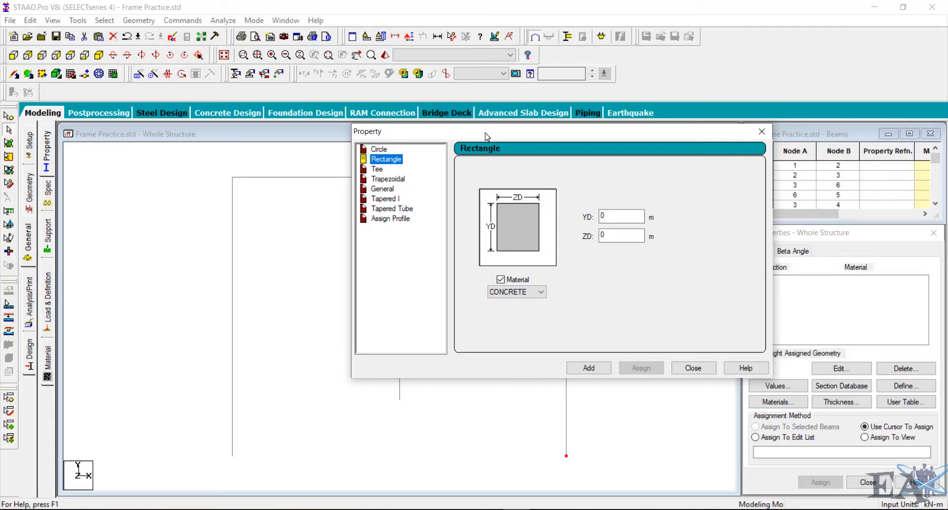
left_click_drag(487, 136, 595, 139)
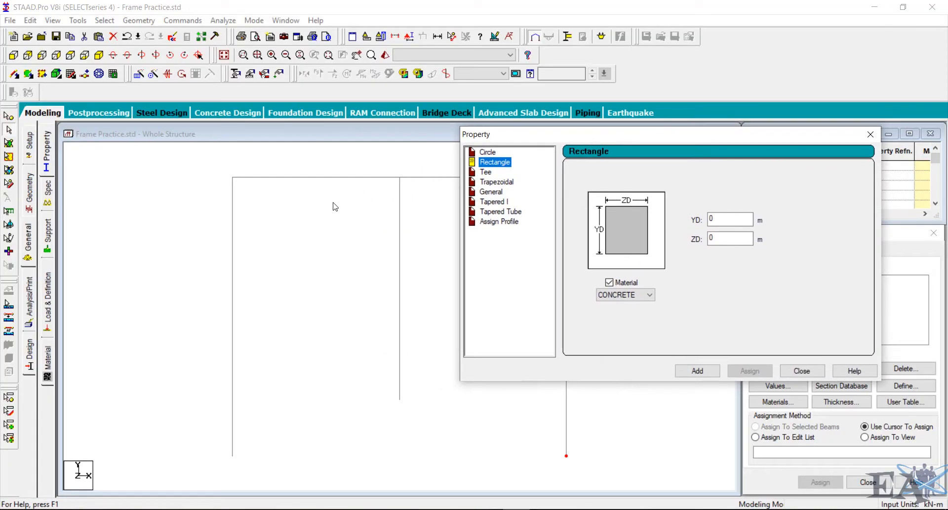
left_click(714, 219)
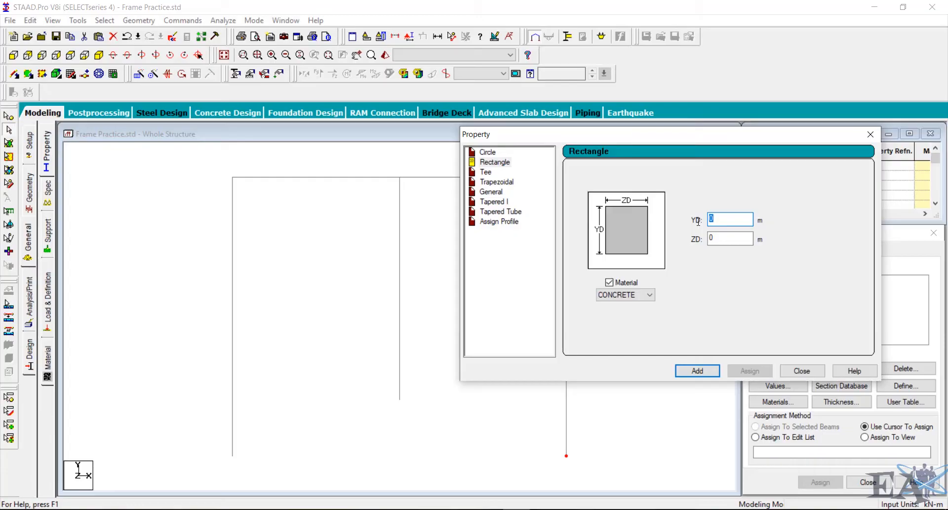
type("0.50")
key("BackSpace")
key("BackSpace")
type("35")
key("Tab")
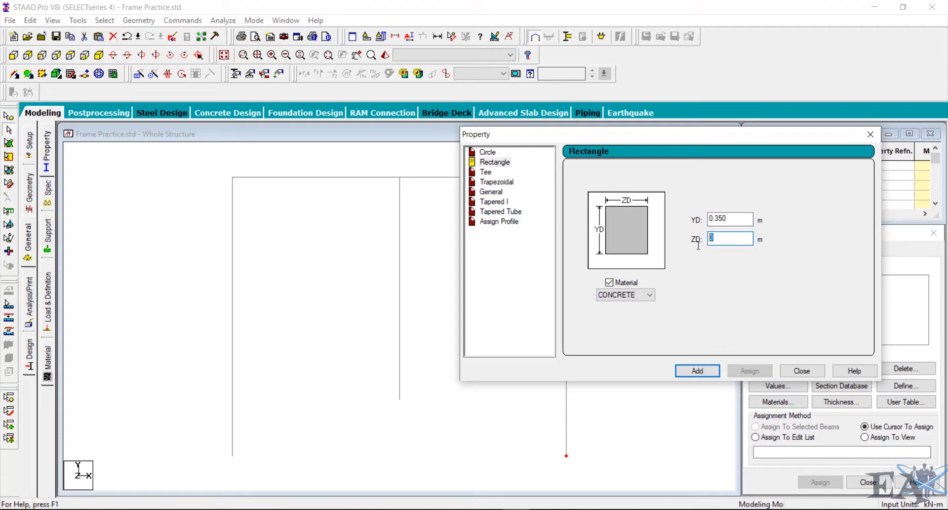
type("0.230")
left_click(649, 295)
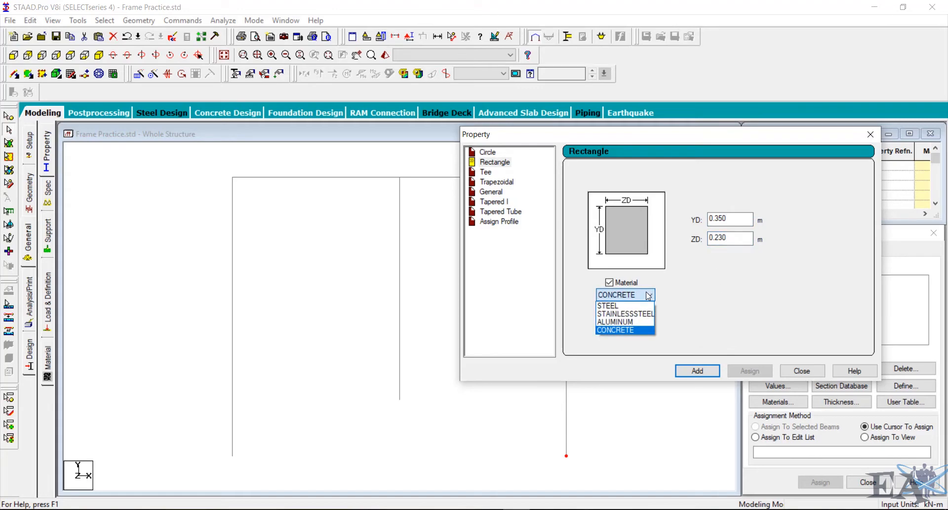
left_click(621, 329)
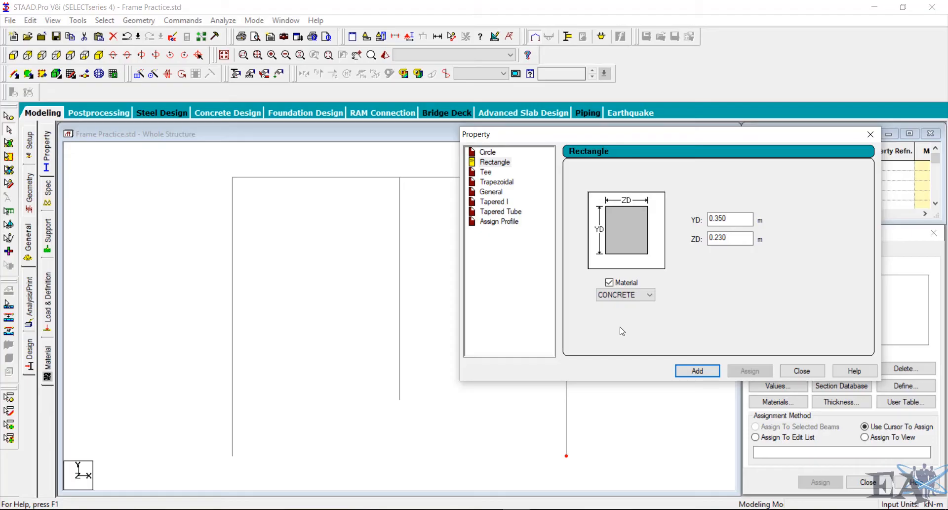
left_click(705, 374)
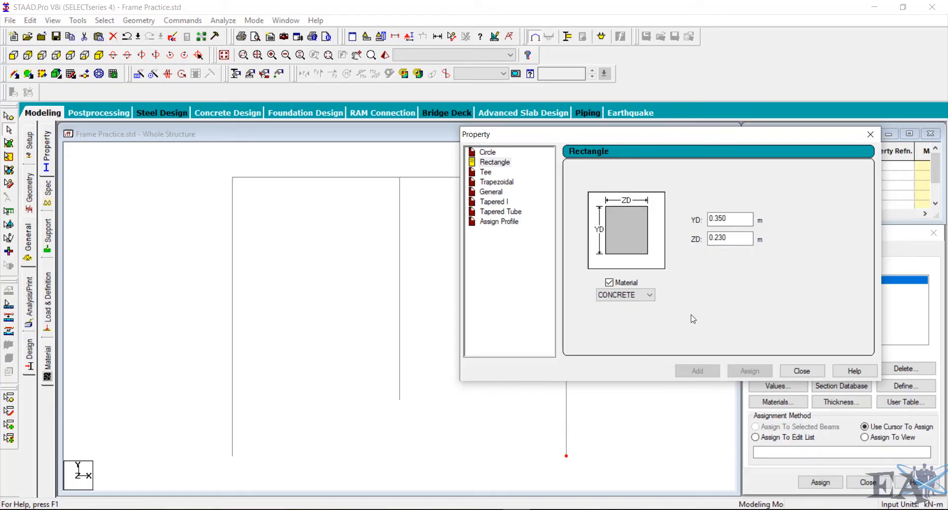
- Define a second rectangular concrete section with YD 0.40 m and ZD 0.40 m, then close the section definition
left_click_drag(681, 141, 497, 169)
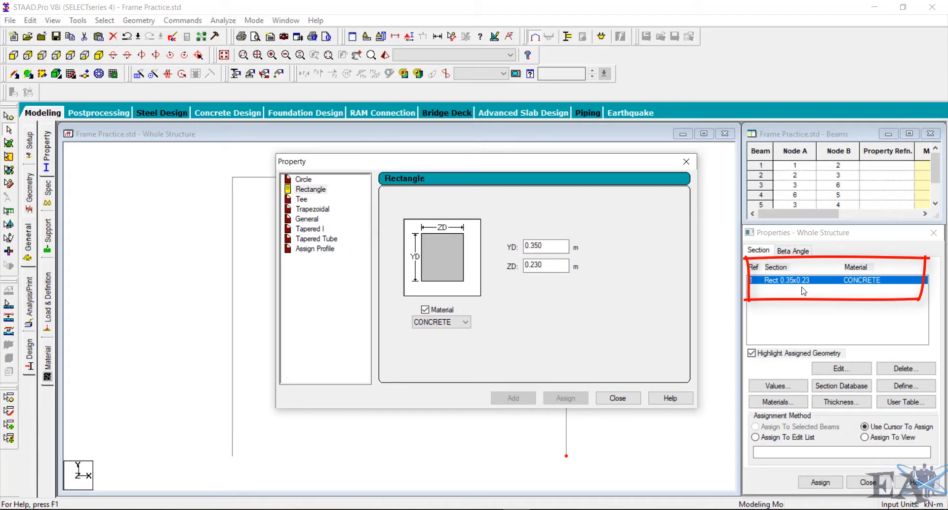
left_click_drag(485, 165, 658, 89)
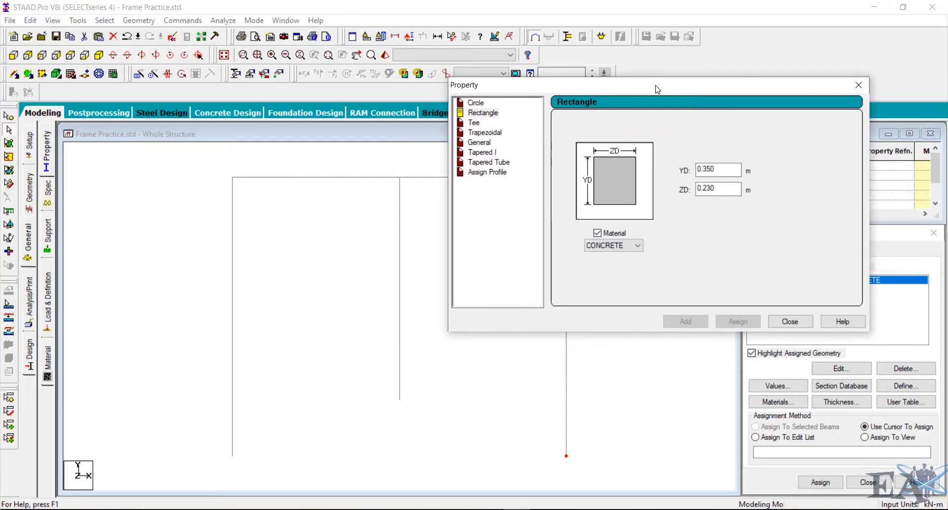
left_click_drag(723, 168, 668, 170)
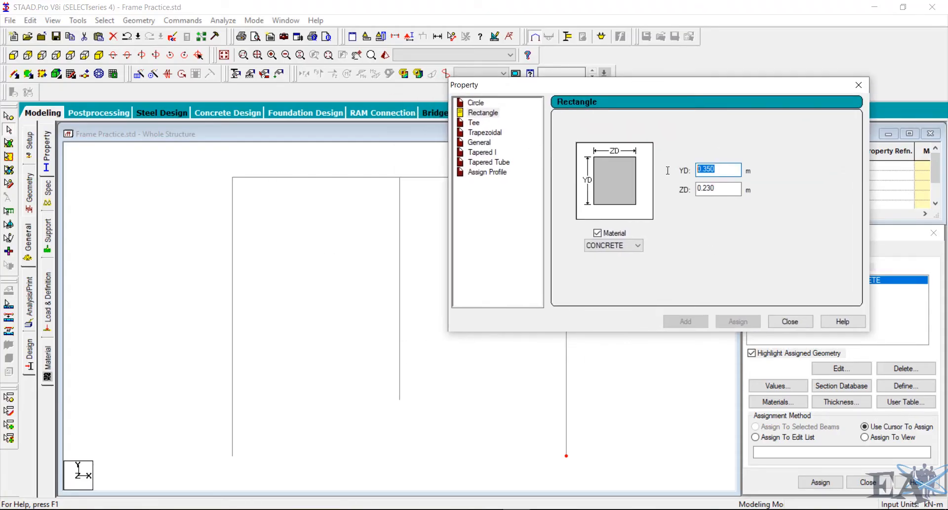
type("0.23")
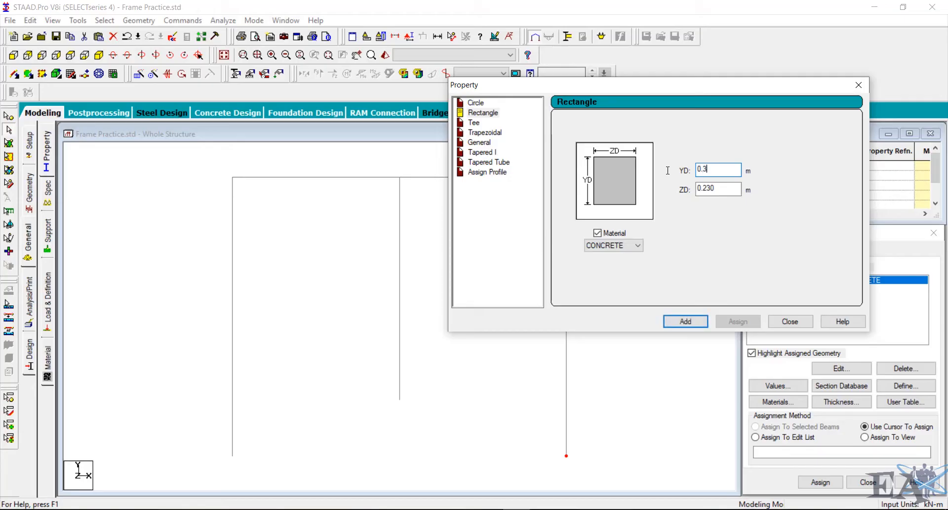
type("0")
key("BackSpace")
key("BackSpace")
type("0.40")
key("Tab")
type("0.4")
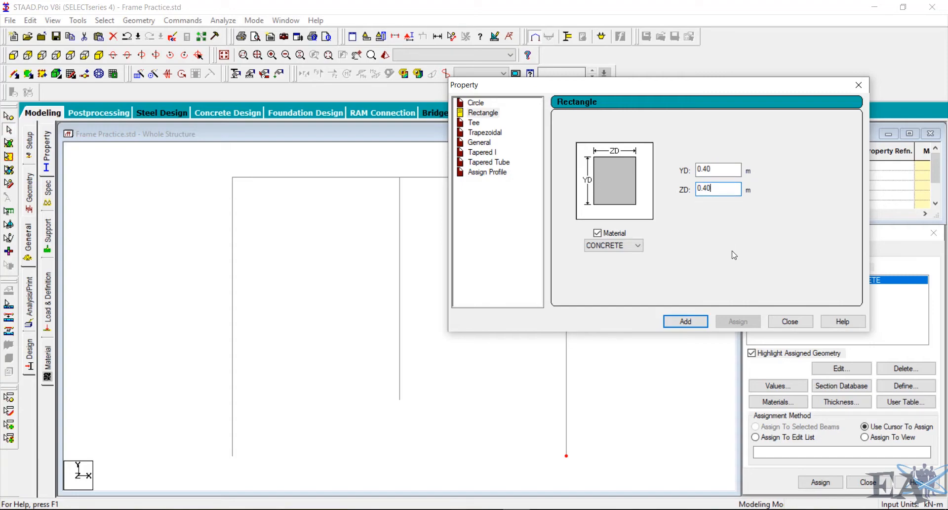
left_click(687, 322)
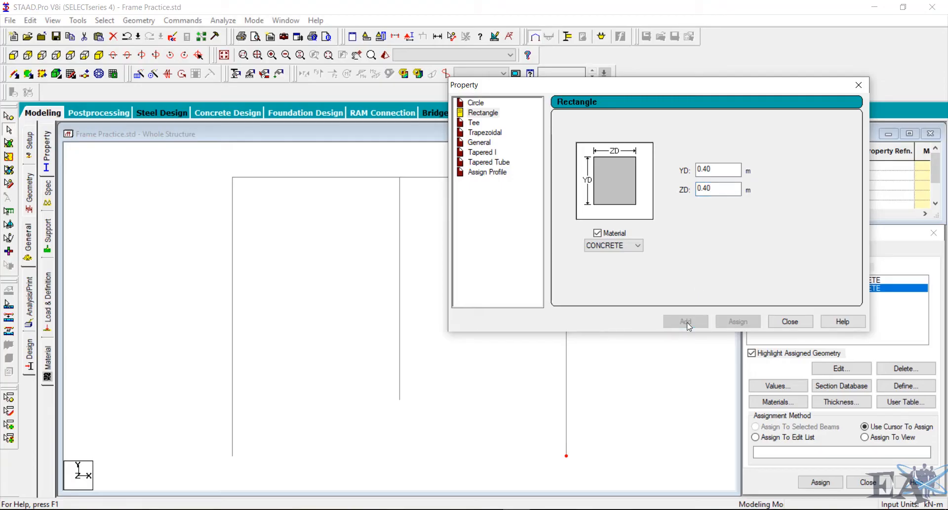
left_click(790, 322)
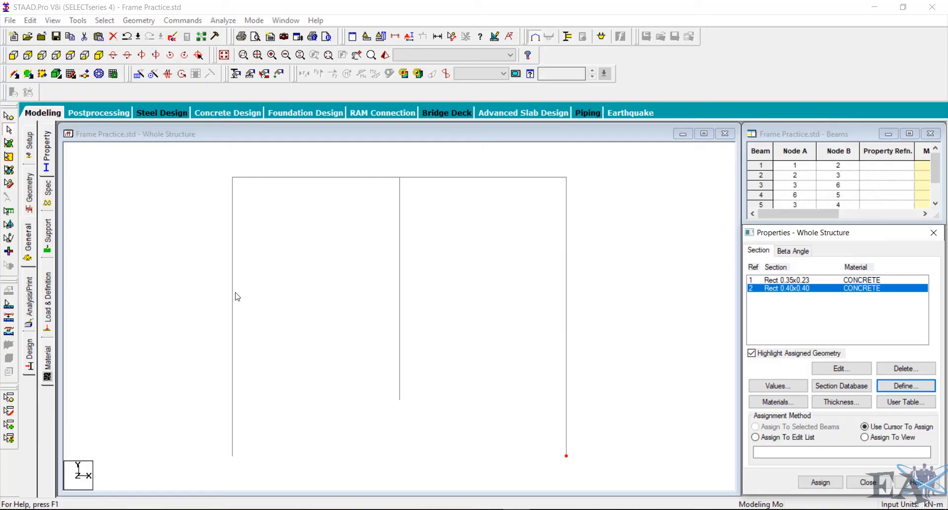
- Assign the Rect 0.35x0.23 section to the two horizontal beams 2 and 3
left_click(342, 181)
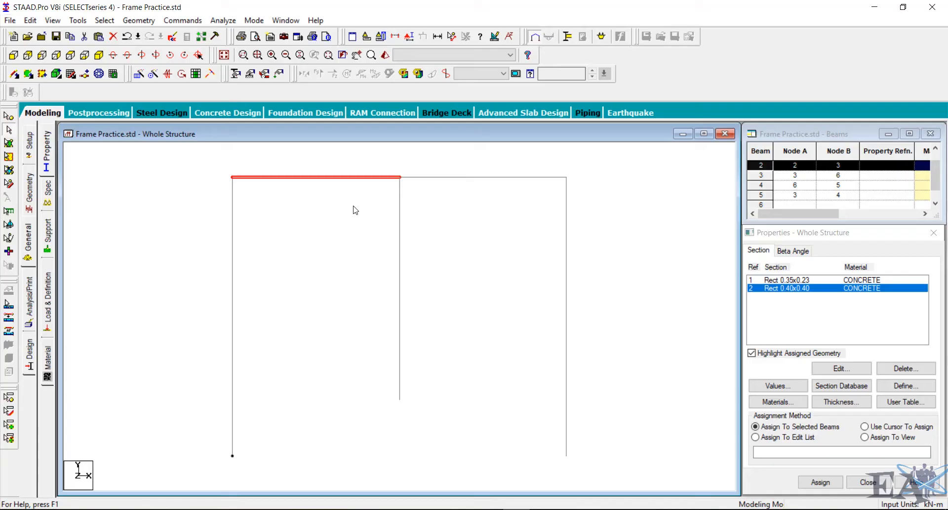
key("ctrl")
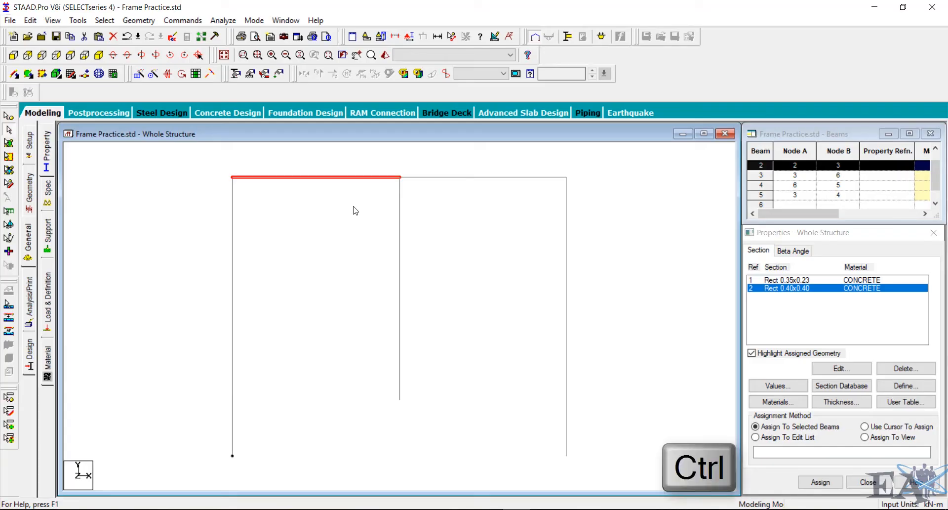
left_click(441, 178, "ctrl")
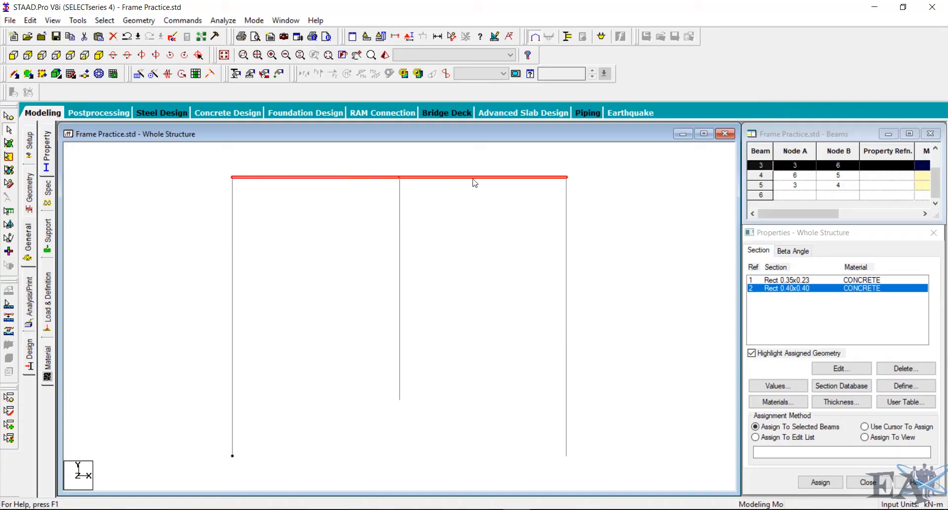
left_click(794, 280)
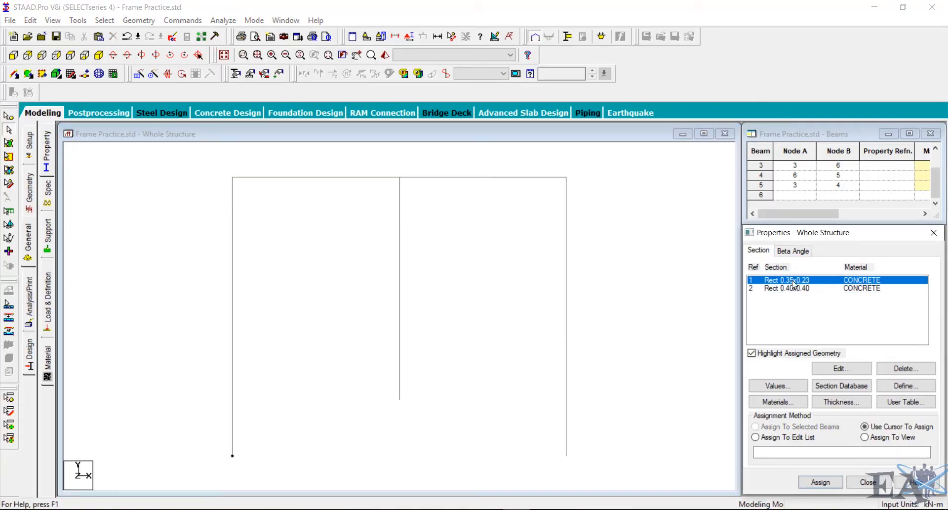
left_click(325, 178)
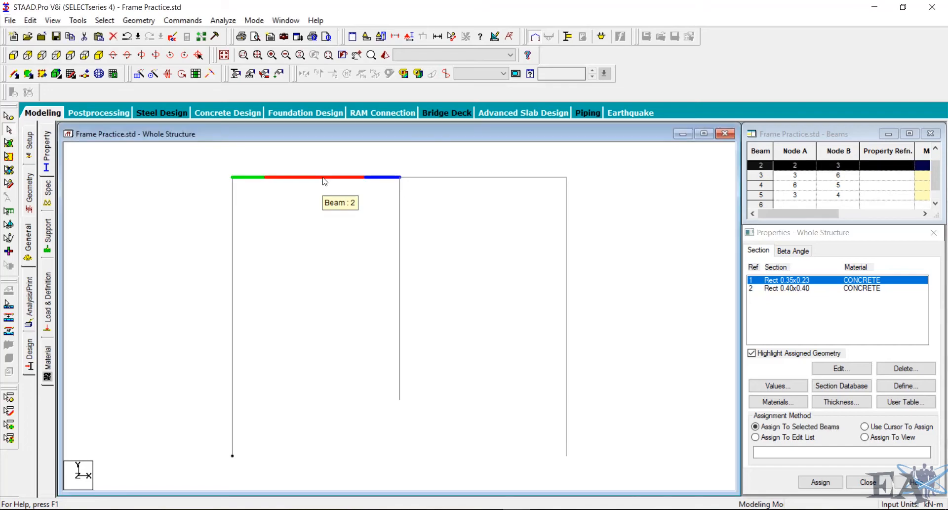
left_click(445, 180)
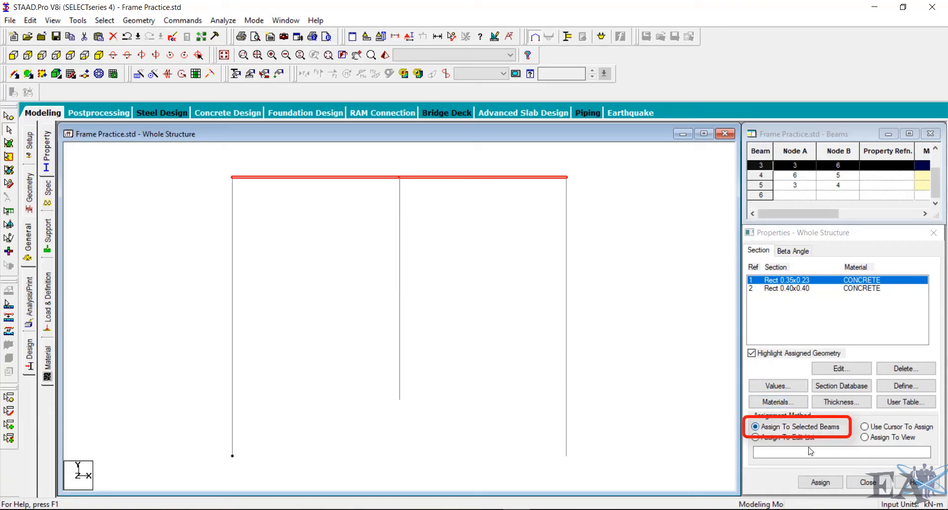
left_click(806, 483)
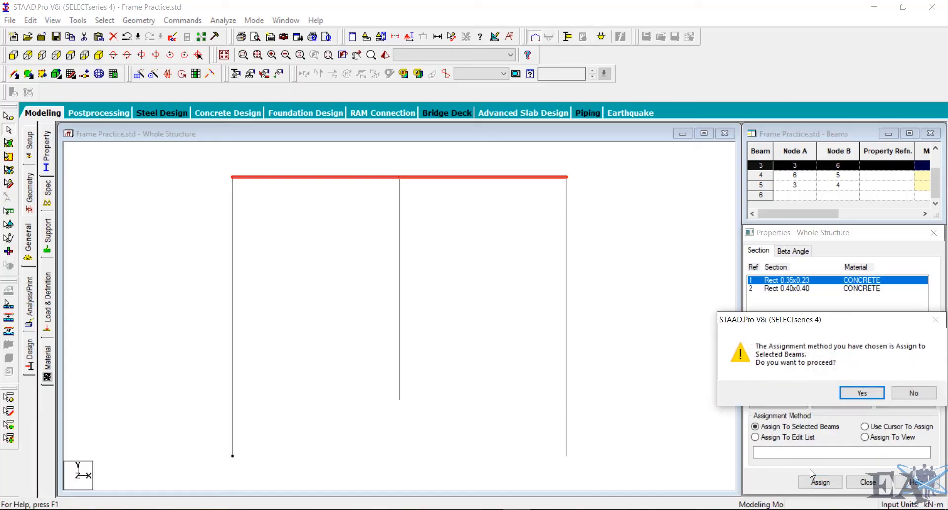
left_click(861, 394)
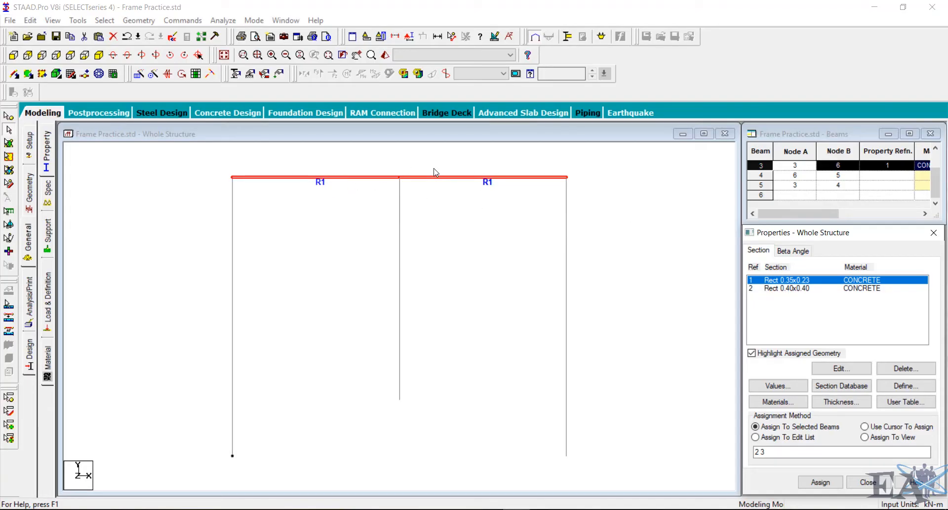
- Assign the Rect 0.40x0.40 section to the left, middle and right columns
left_click(473, 264)
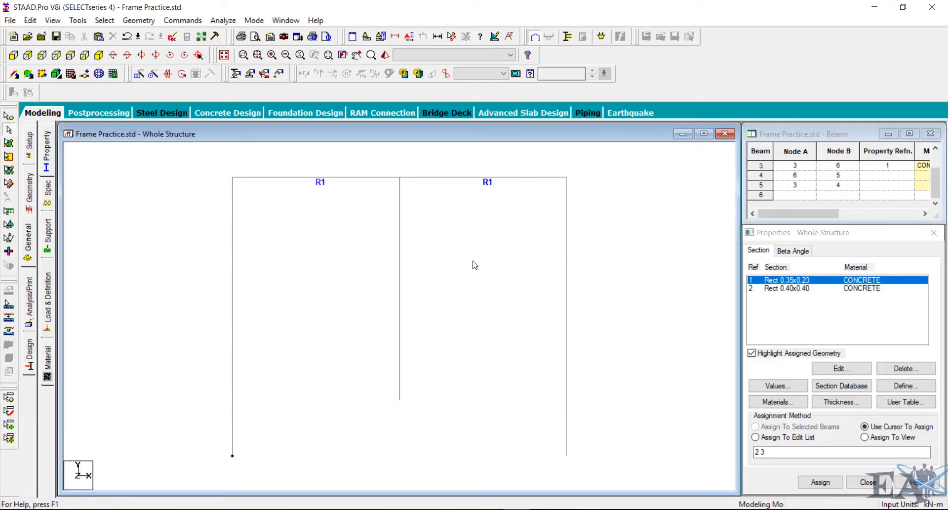
left_click(787, 288)
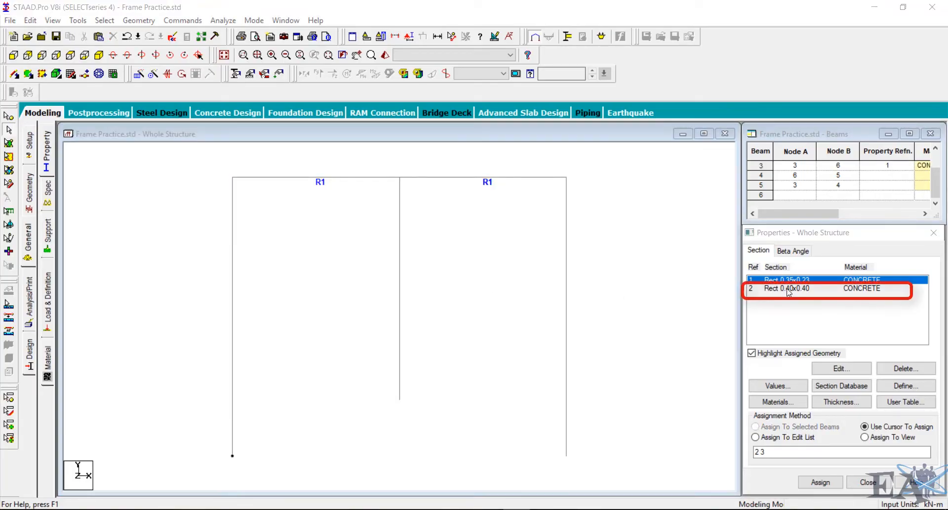
left_click(788, 289)
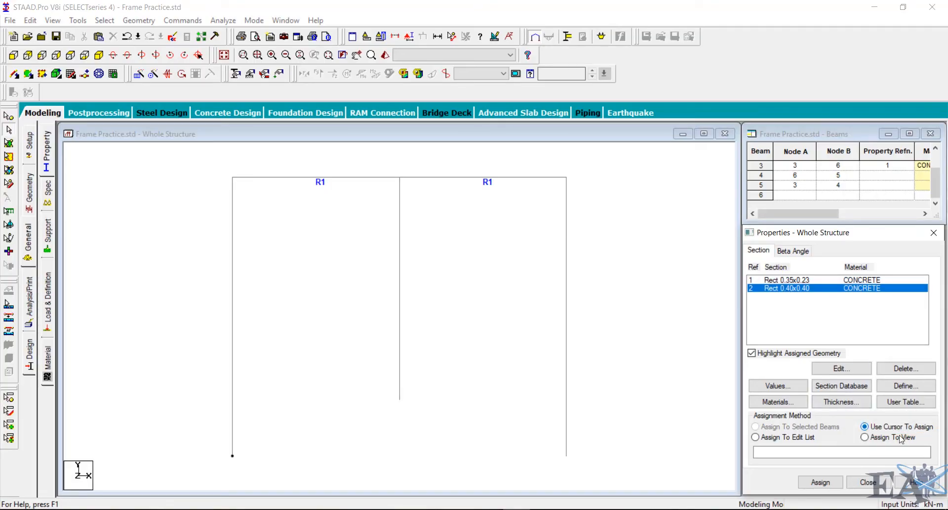
left_click(832, 486)
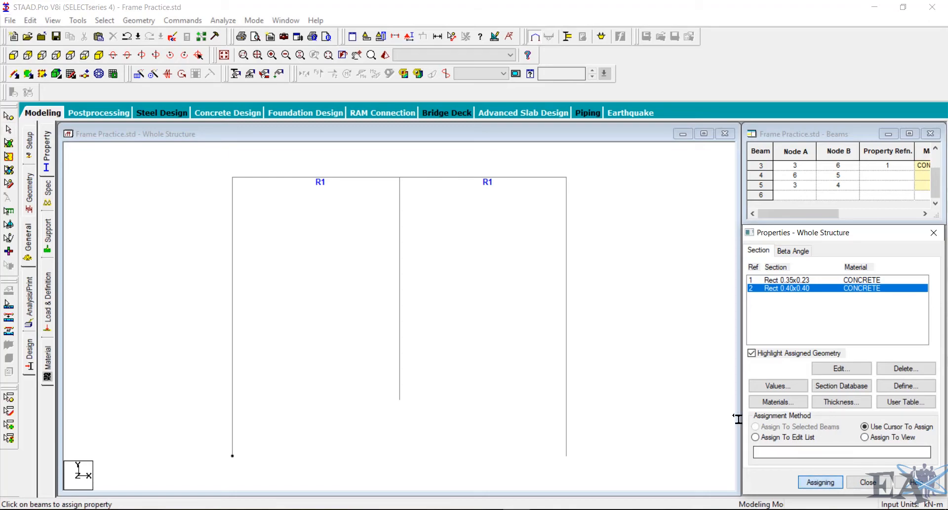
left_click(233, 297)
left_click(239, 292)
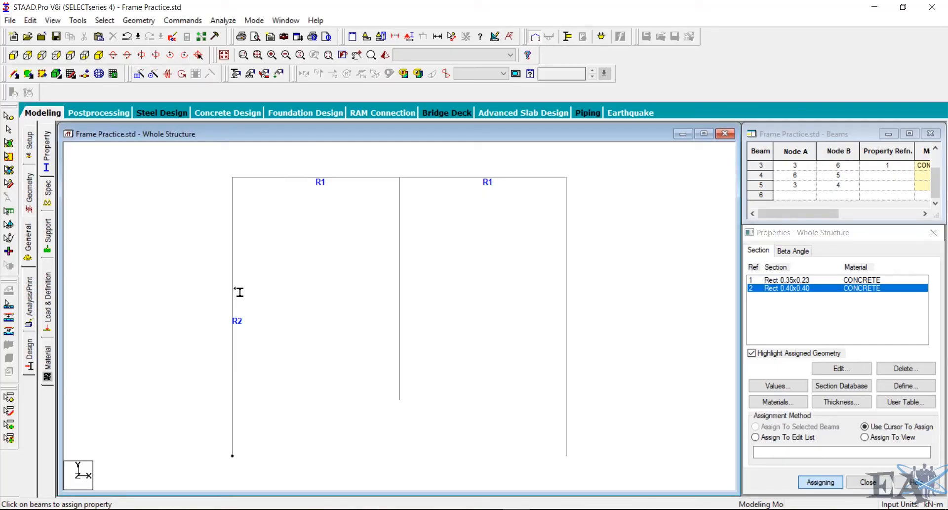
left_click(402, 289)
left_click(572, 286)
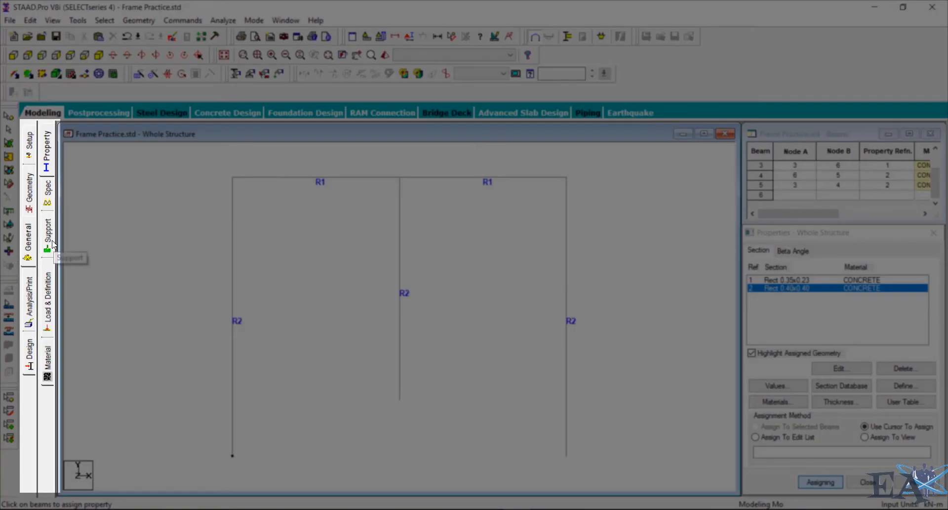
- Open the support settings and create a fixed support type
left_click(49, 242)
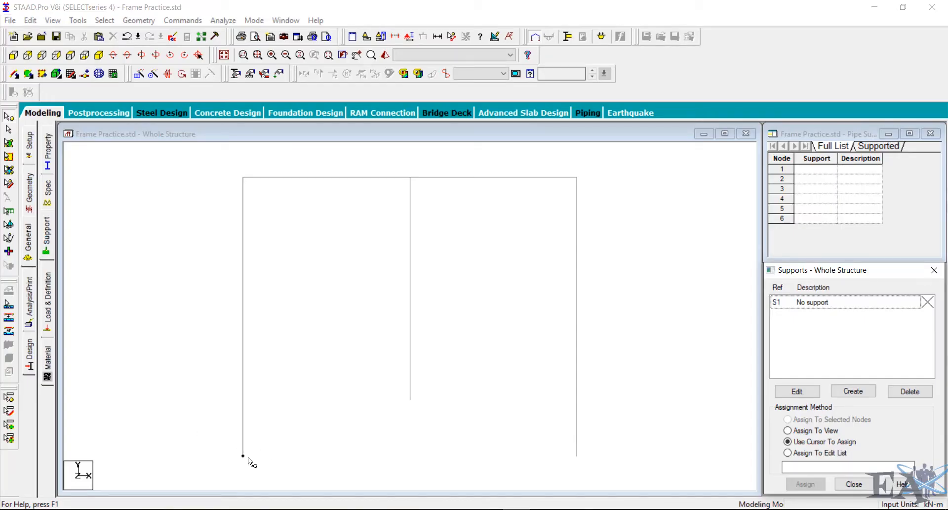
left_click(578, 455)
left_click(410, 397)
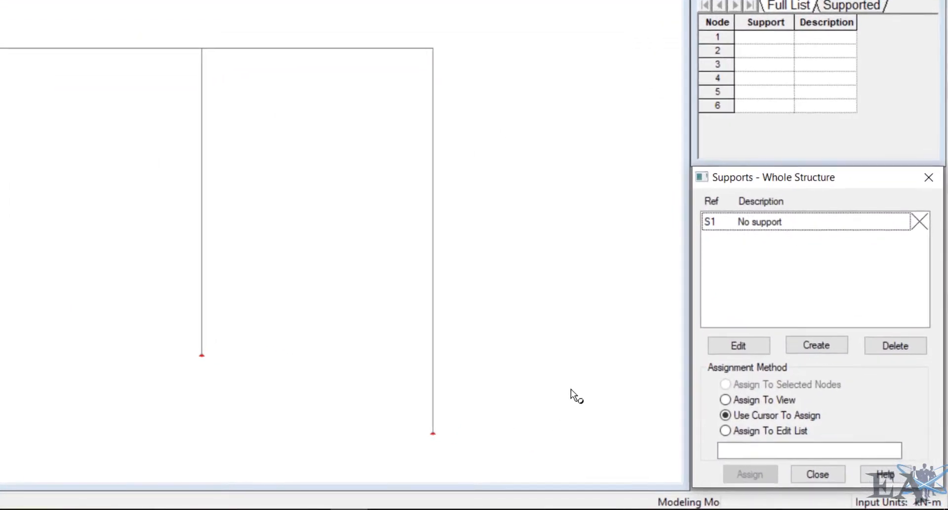
left_click(815, 344)
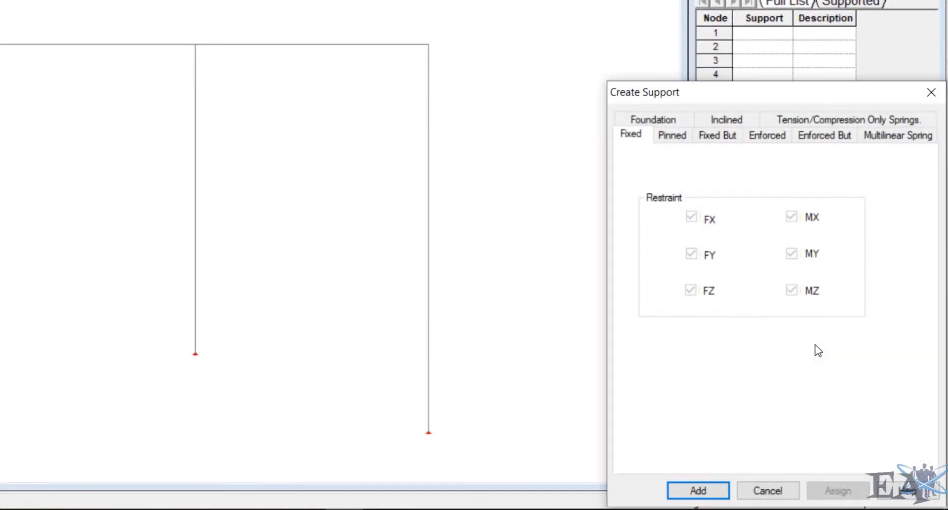
left_click_drag(688, 102, 642, 3)
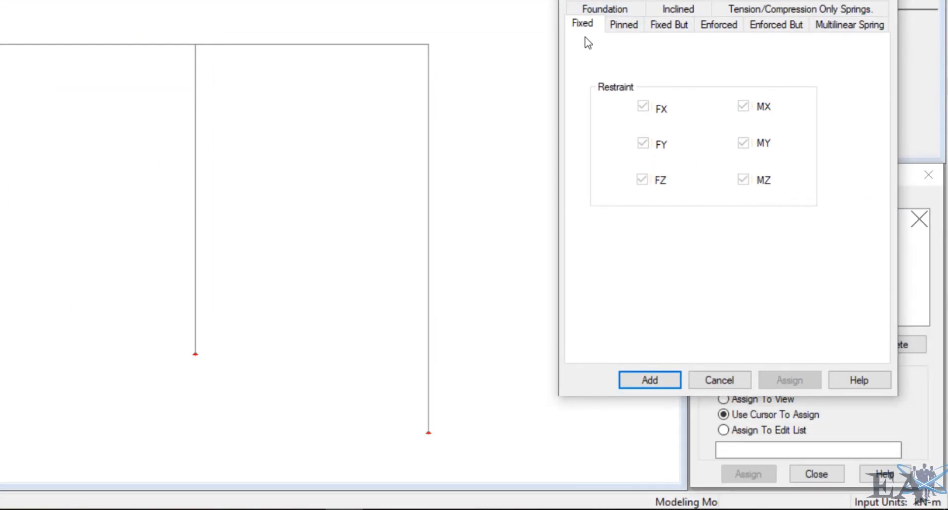
left_click(673, 381)
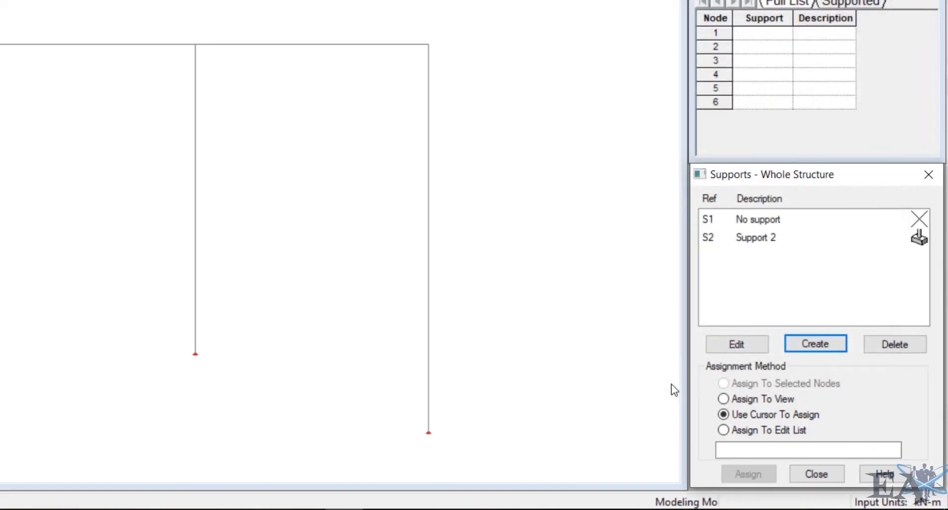
- Create a second support type with pinned restraints
left_click(796, 343)
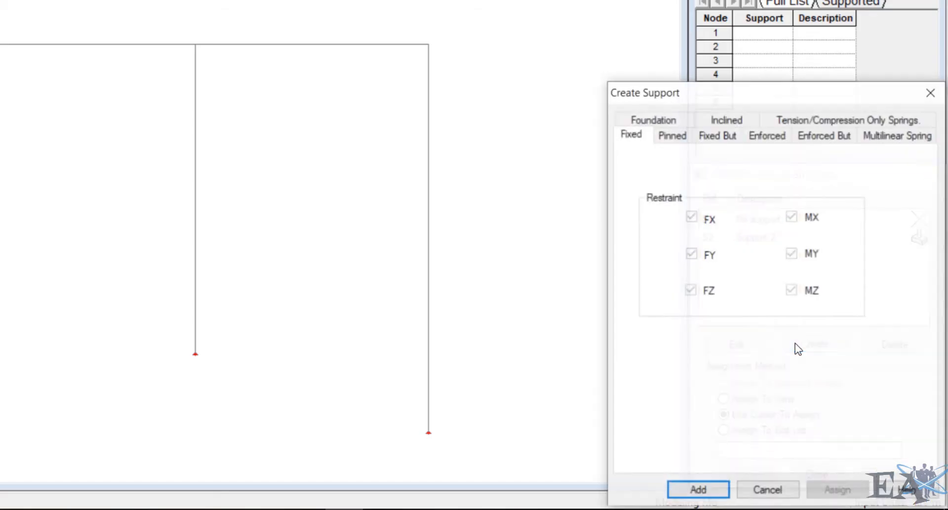
left_click(680, 133)
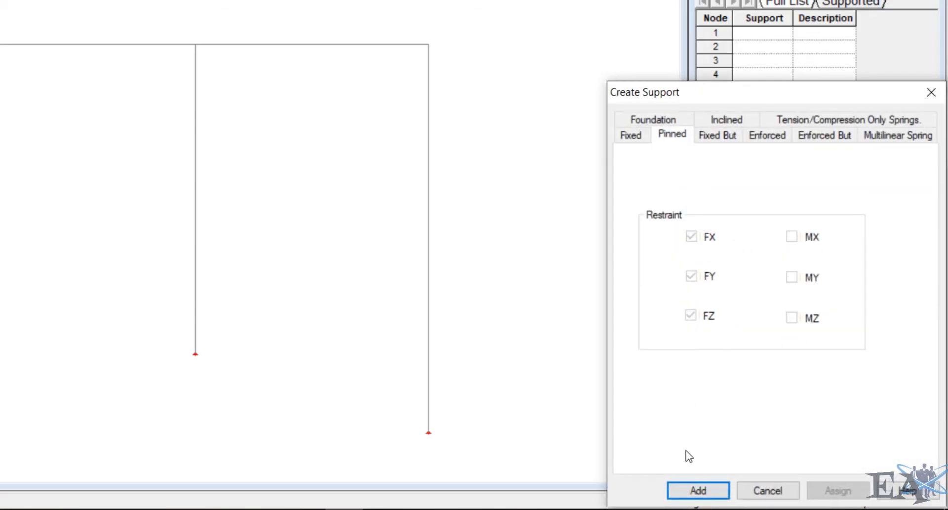
left_click(689, 489)
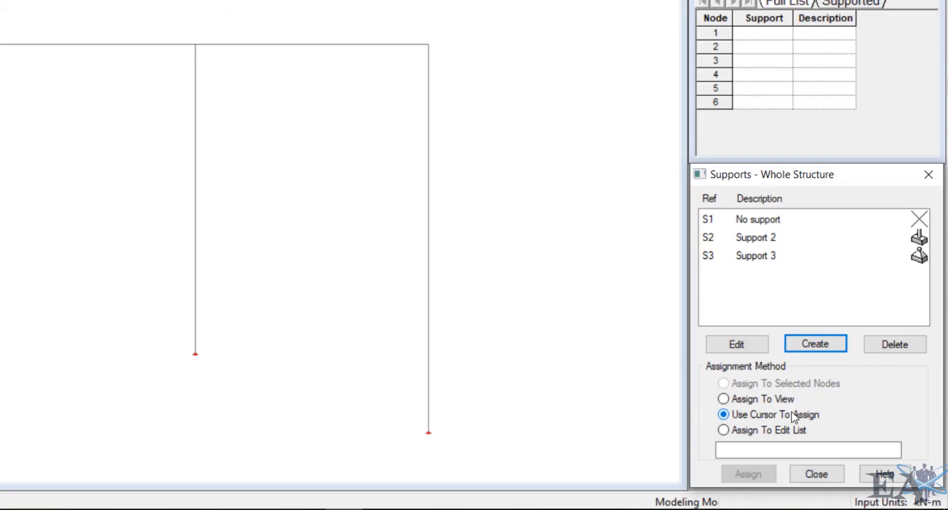
- Assign the fixed support (Support 2) to the base nodes of the left and right columns
left_click(748, 240)
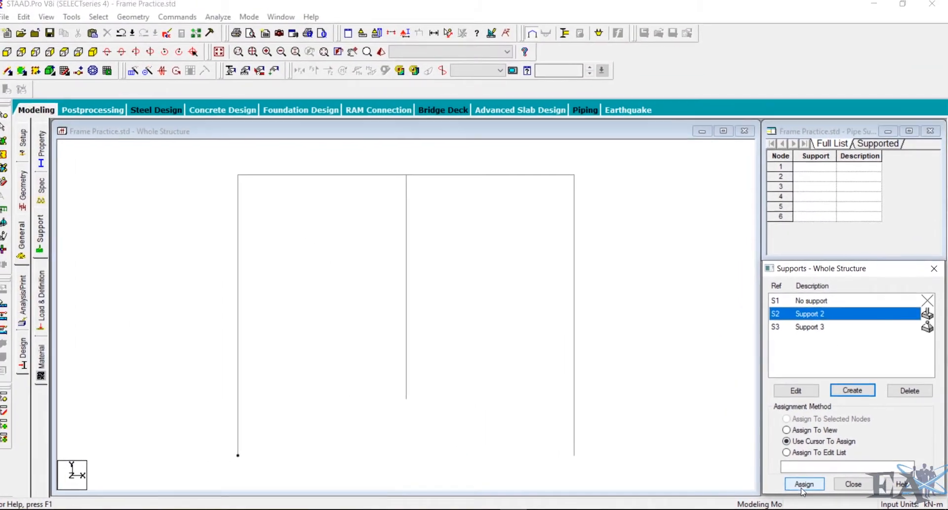
left_click(789, 481)
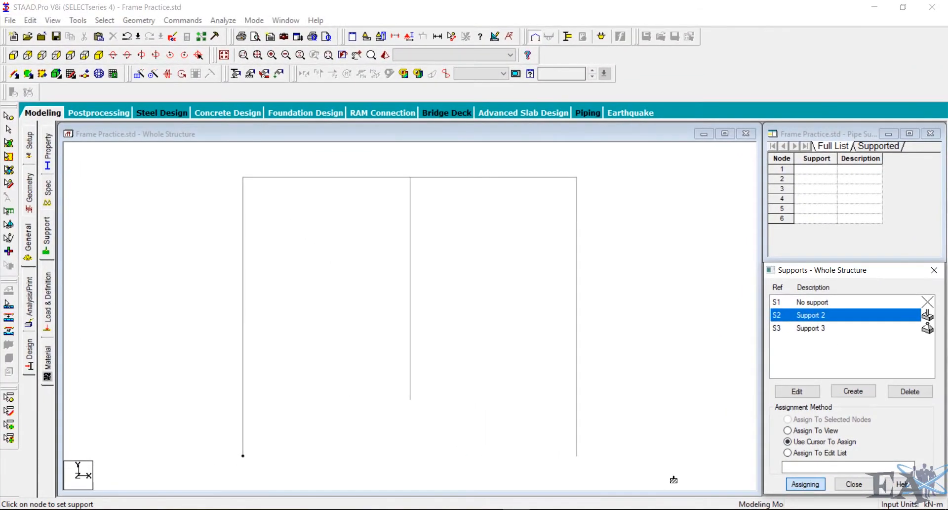
left_click(243, 458)
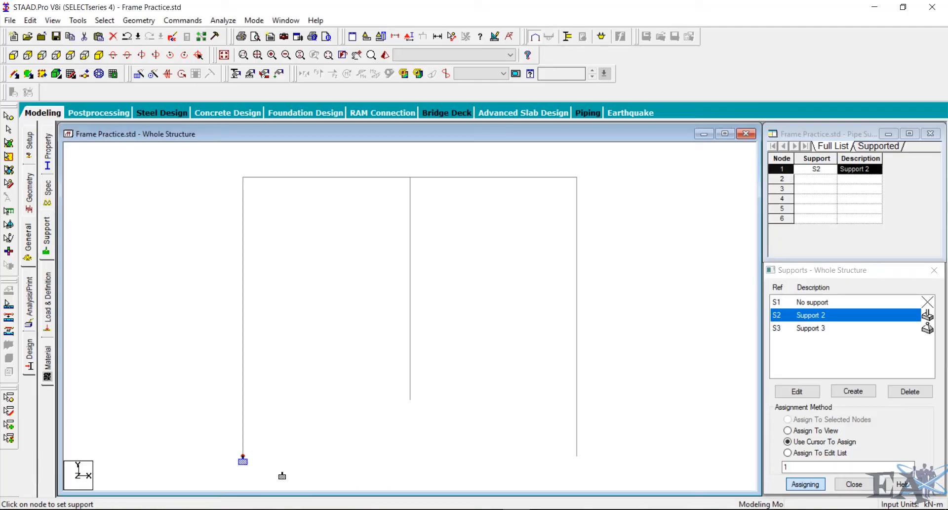
left_click(576, 458)
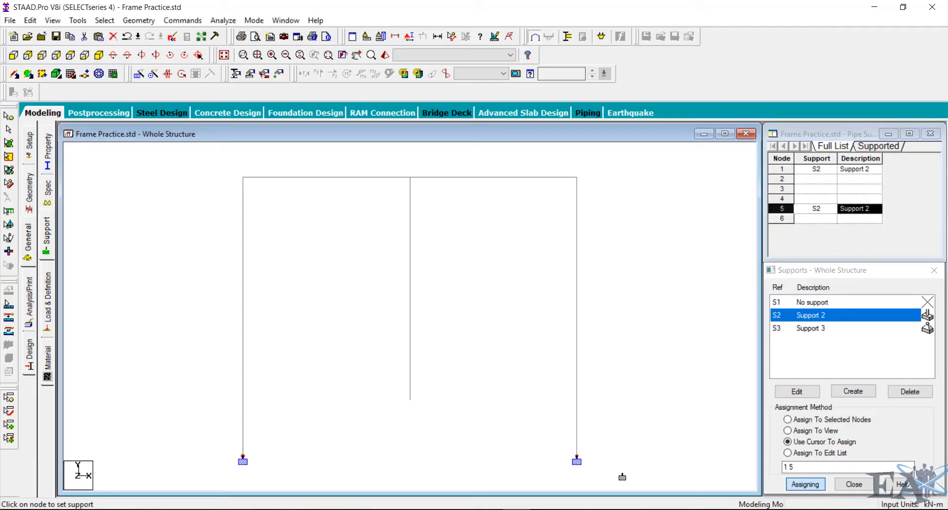
- Assign the pinned support (Support 3) to the middle column's base node, saving the file when prompted
left_click(811, 330)
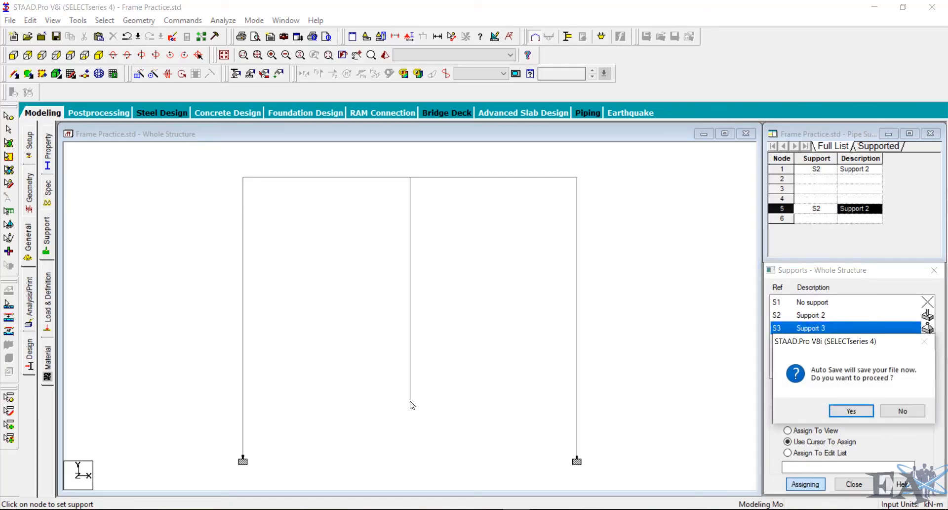
left_click(836, 411)
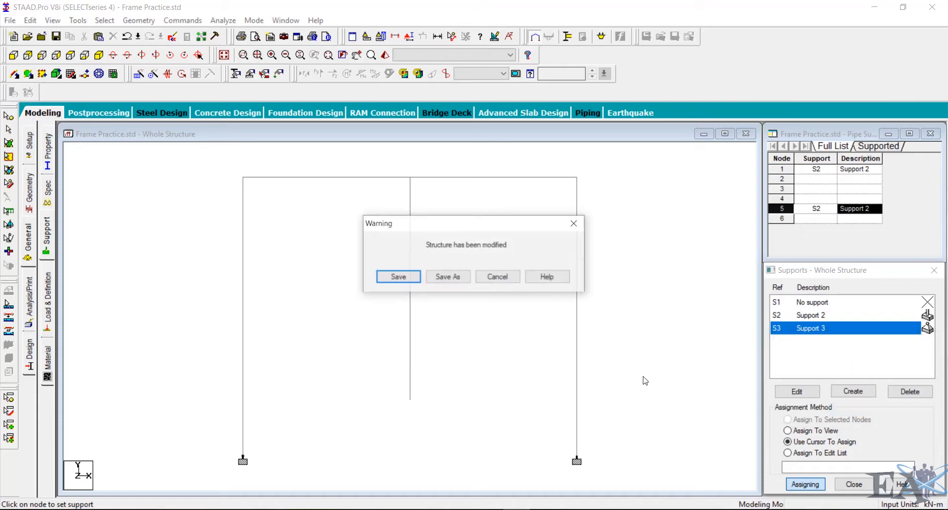
left_click(393, 278)
left_click(409, 400)
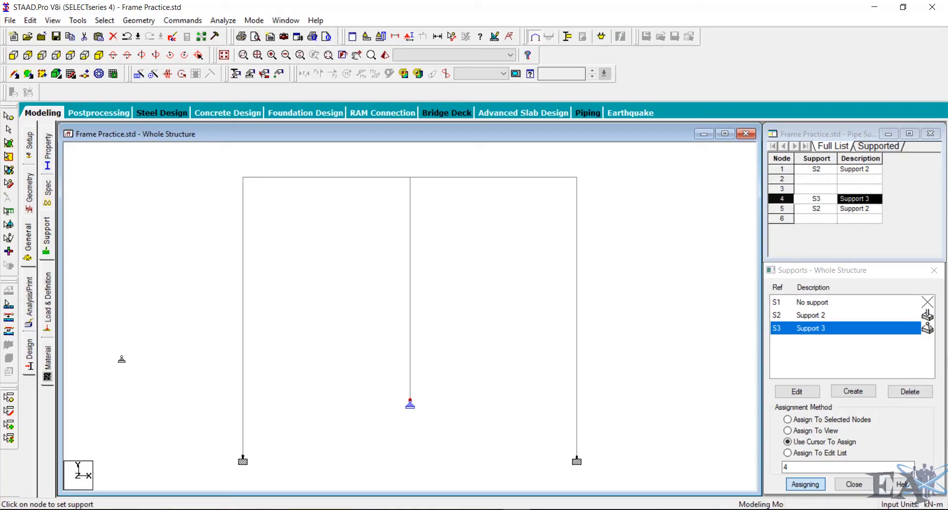
- Add primary load case 1 titled Dead with loading type Dead
left_click(46, 319)
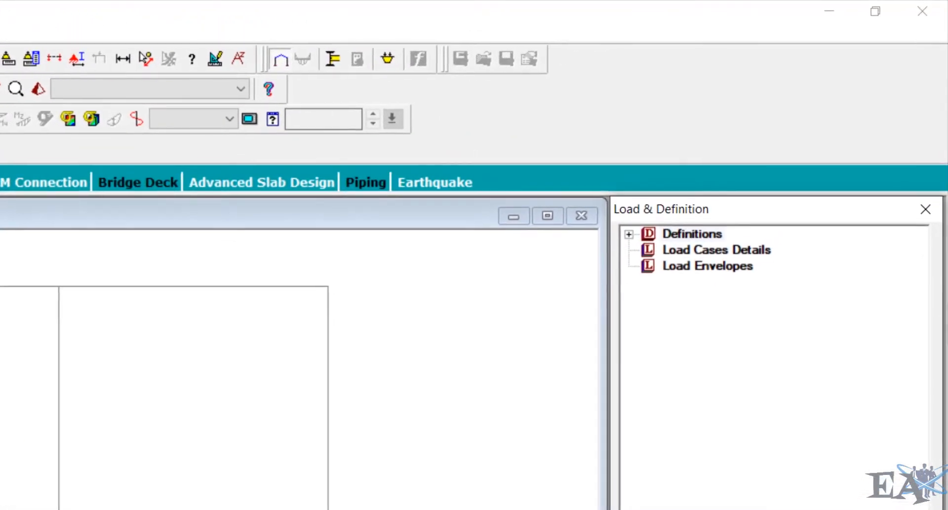
left_click(685, 252)
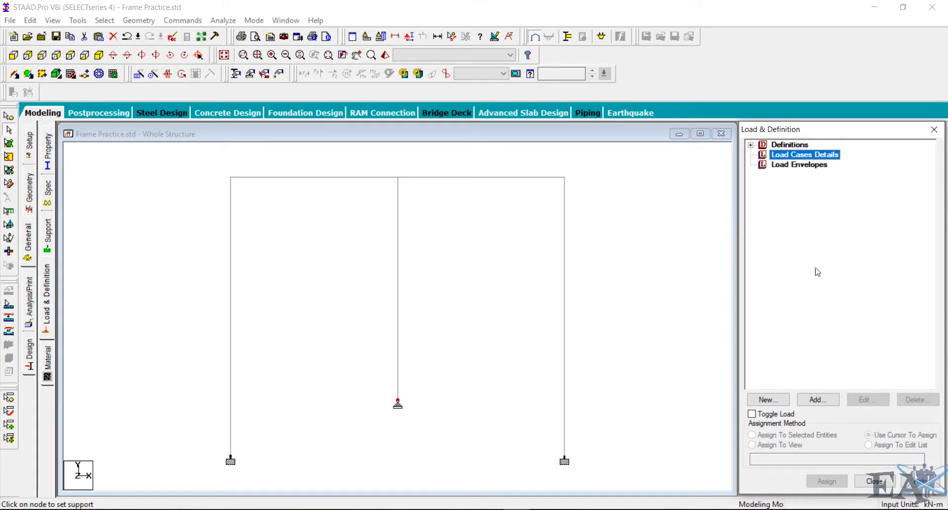
left_click(818, 399)
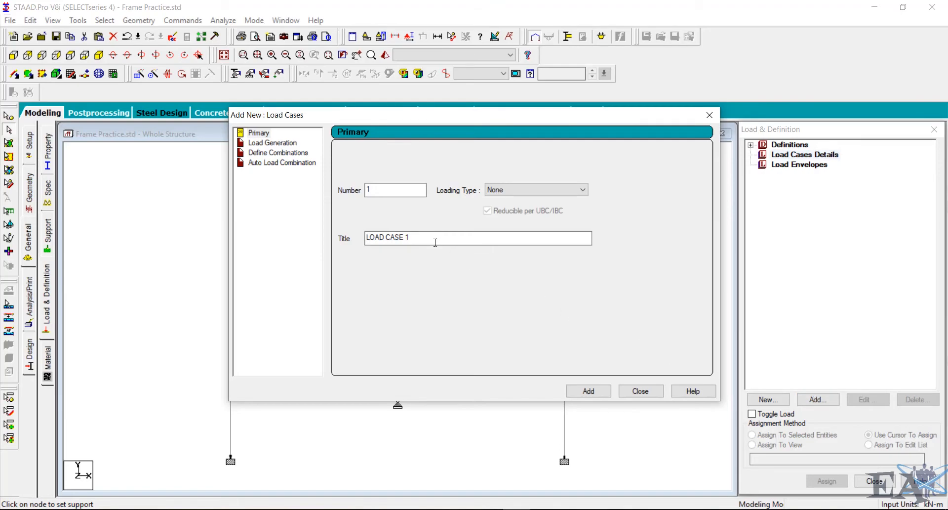
left_click_drag(430, 238, 332, 241)
type("Dead")
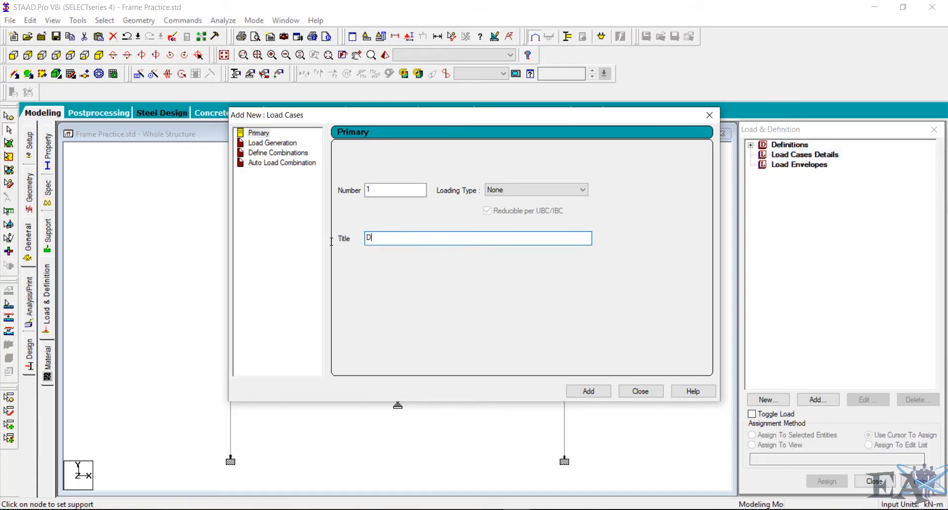
left_click(527, 194)
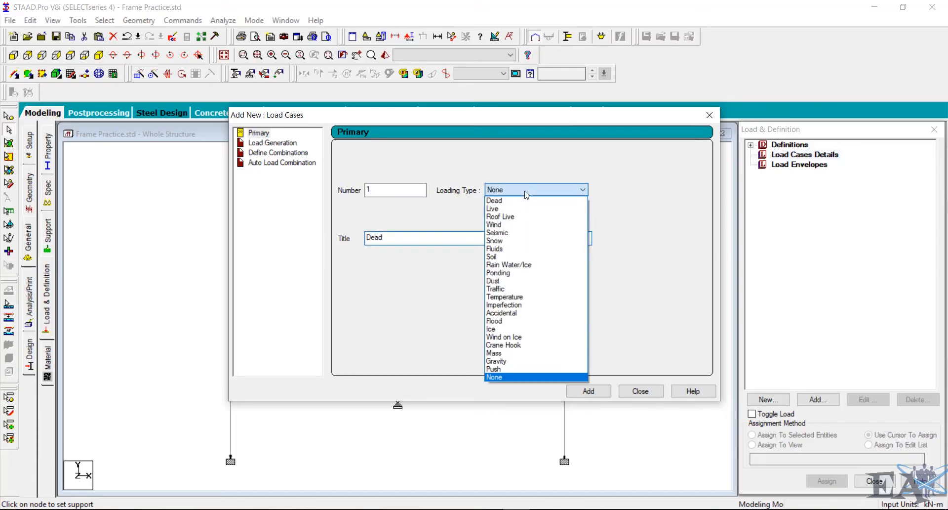
left_click(526, 200)
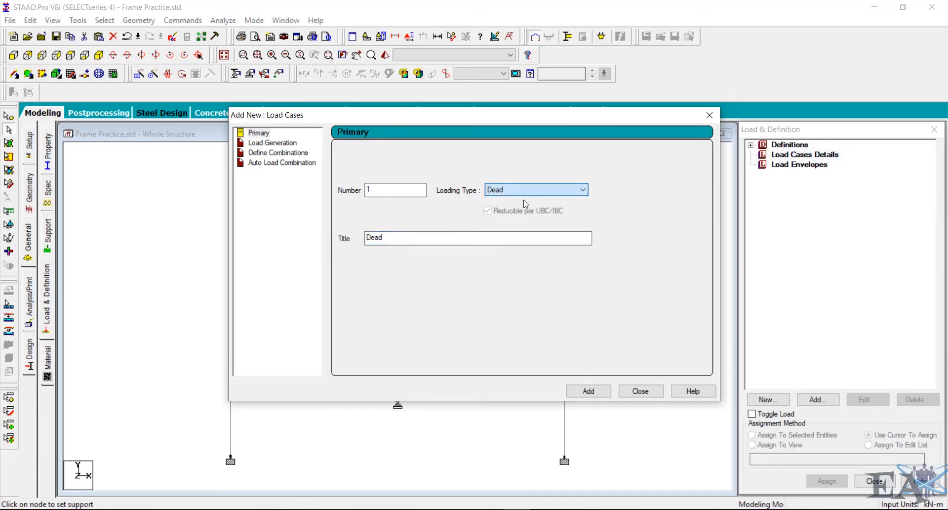
left_click(589, 391)
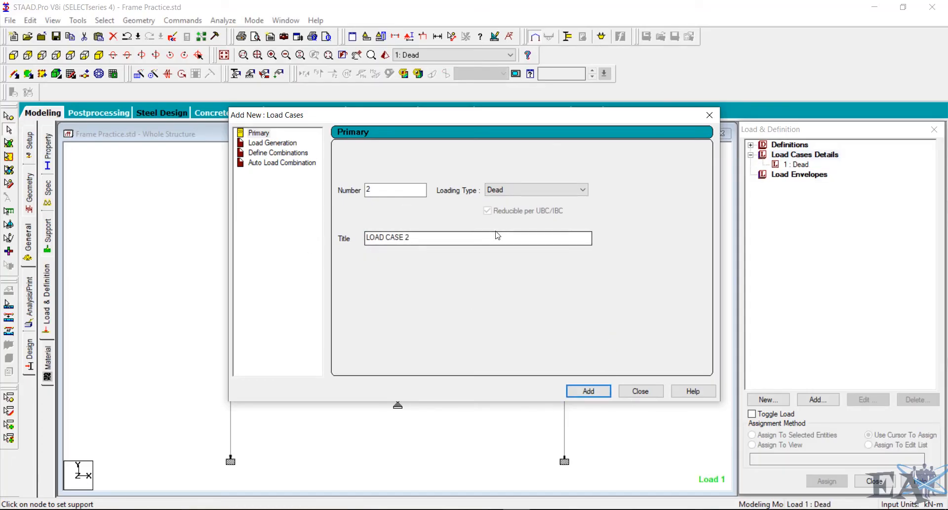
- Add primary load case 2 titled Live with loading type Live, then close the load case dialog
left_click_drag(413, 239, 343, 239)
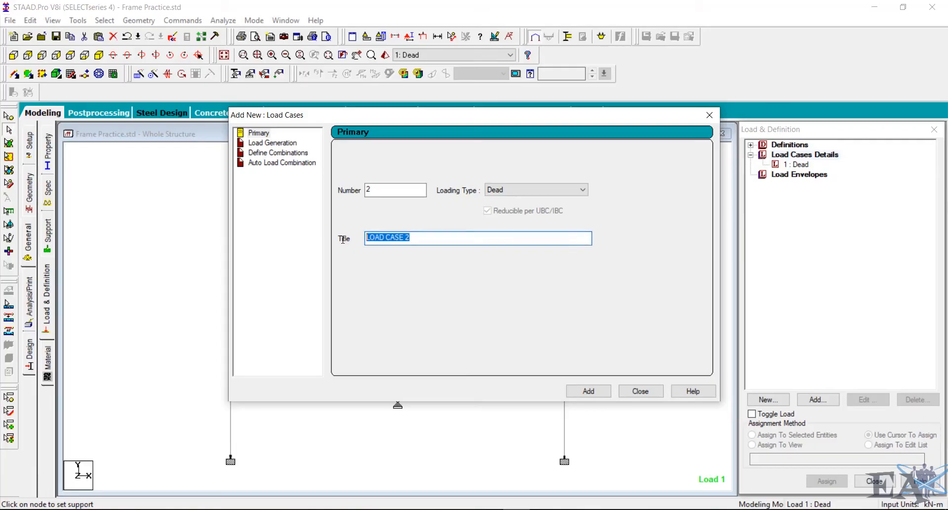
type("Live")
left_click(500, 186)
left_click(524, 210)
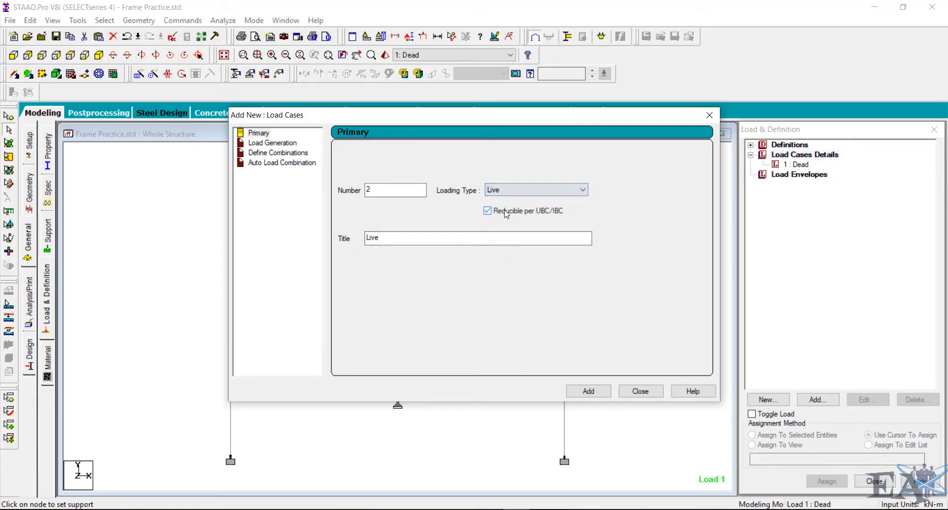
left_click(588, 390)
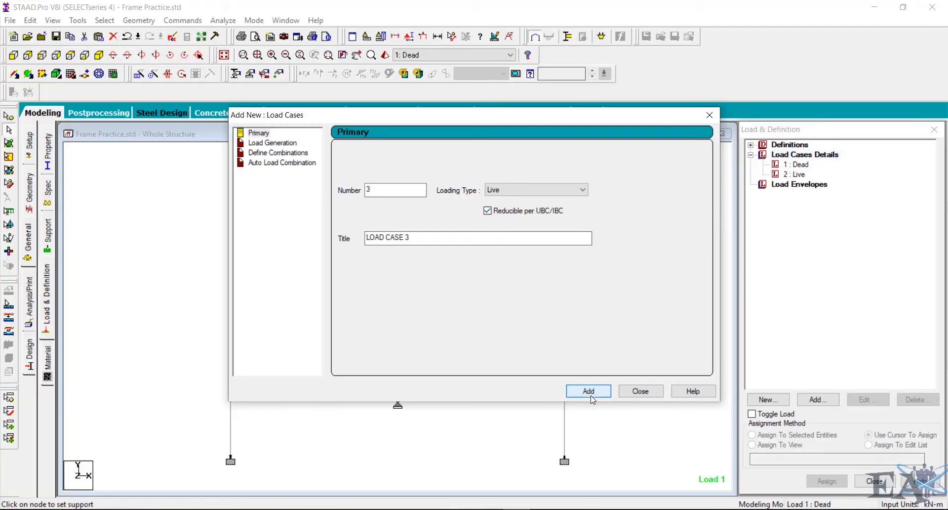
left_click(656, 395)
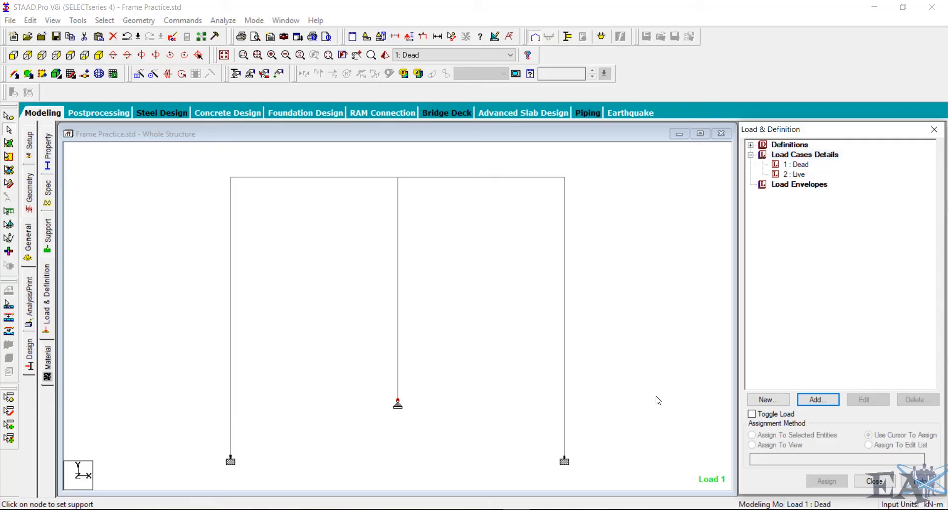
- Select the Dead load case, switch to SketchBook Pro and circle the 10 kN point load, labelling it Dead
left_click(800, 166)
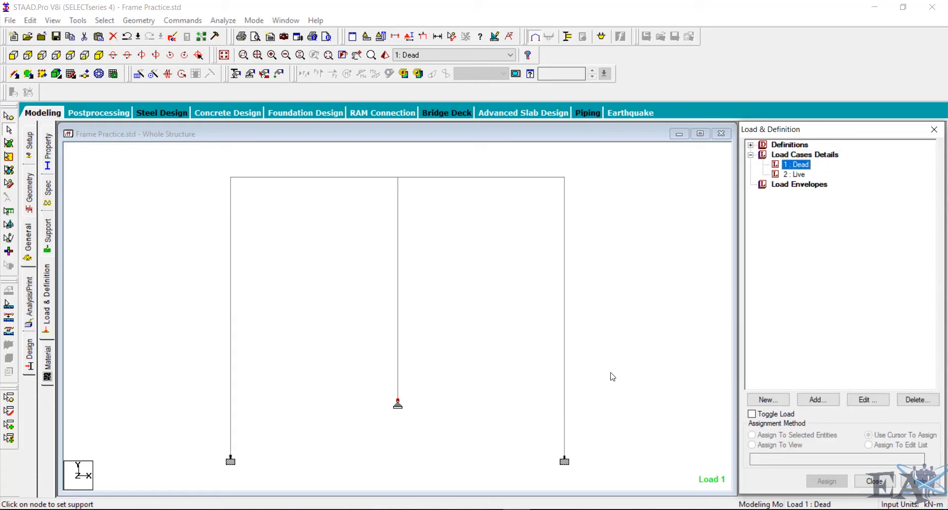
left_click(490, 509)
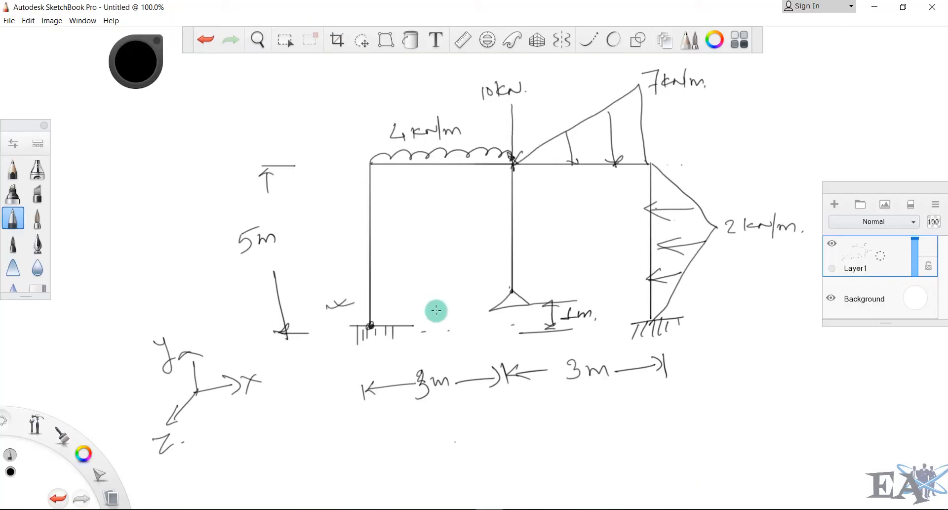
left_click_drag(516, 70, 550, 68)
left_click_drag(562, 65, 563, 71)
left_click_drag(561, 64, 602, 67)
left_click(605, 70)
left_click(620, 208)
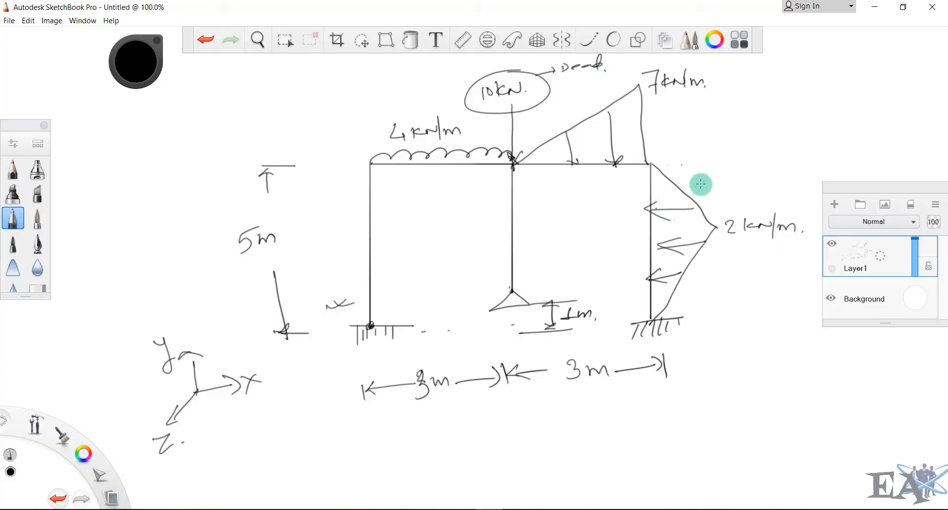
- Label the 2 kN/m triangular load on the right column as Dead in the sketch
left_click_drag(696, 188, 727, 183)
left_click_drag(700, 179, 707, 194)
left_click_drag(758, 173, 747, 181)
left_click_drag(764, 178, 790, 177)
left_click_drag(737, 163, 741, 188)
left_click_drag(796, 163, 800, 180)
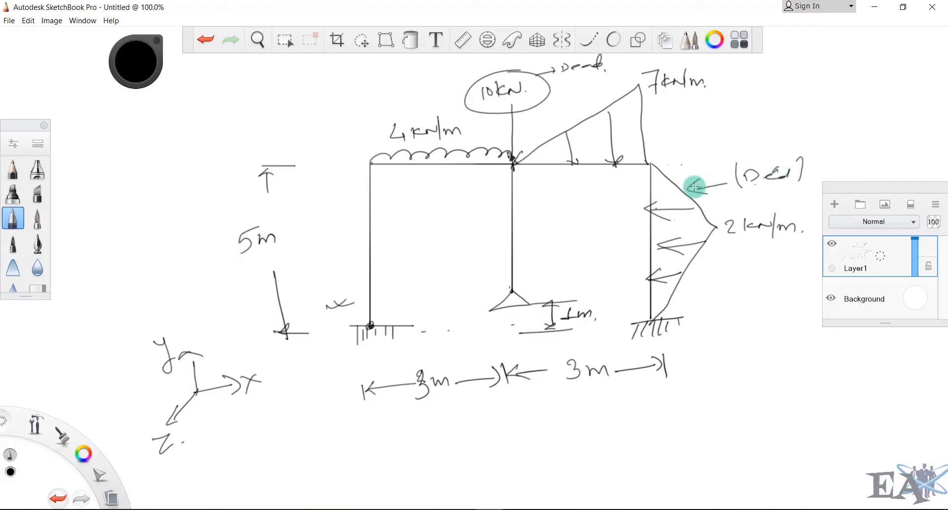
- Label the 4 kN/m uniform load and the 7 kN/m triangular load as Live in the sketch
left_click_drag(435, 171, 435, 199)
left_click_drag(427, 176, 442, 175)
left_click_drag(410, 205, 417, 217)
mouse_move(421, 210)
left_mouse_down()
mouse_move(421, 224)
mouse_move(467, 215)
left_mouse_up()
left_click_drag(663, 113, 666, 129)
left_click_drag(648, 121, 781, 121)
left_click_drag(789, 121, 797, 119)
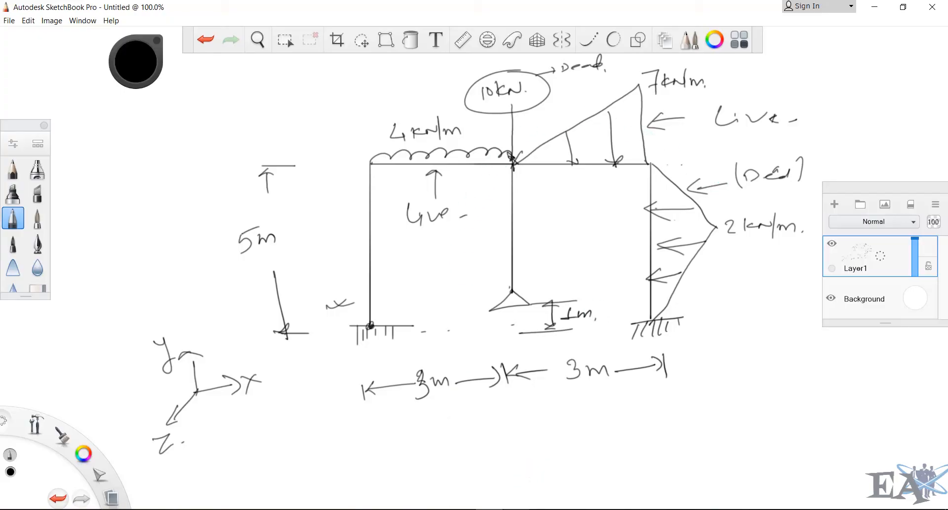
- Switch back to STAAD.Pro and add a selfweight load in the Y direction with factor -1 to the Dead case
left_click(527, 464)
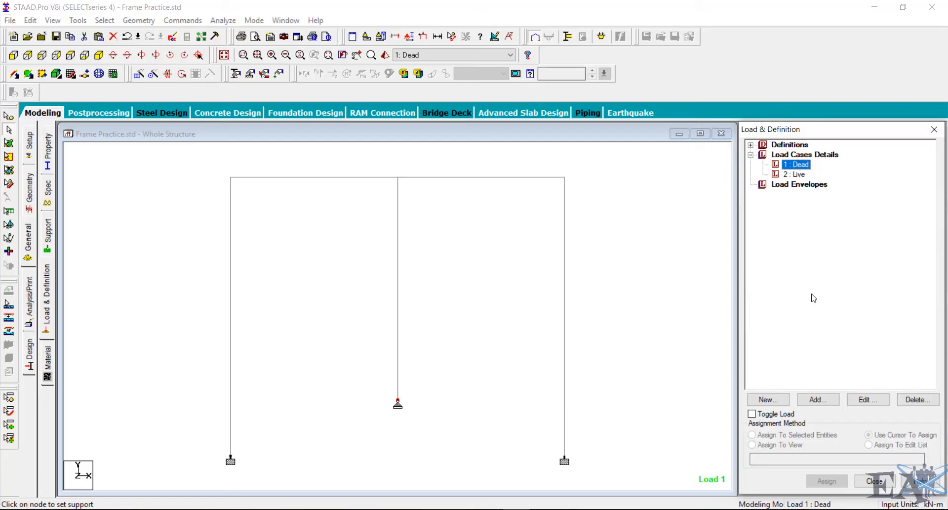
left_click(818, 401)
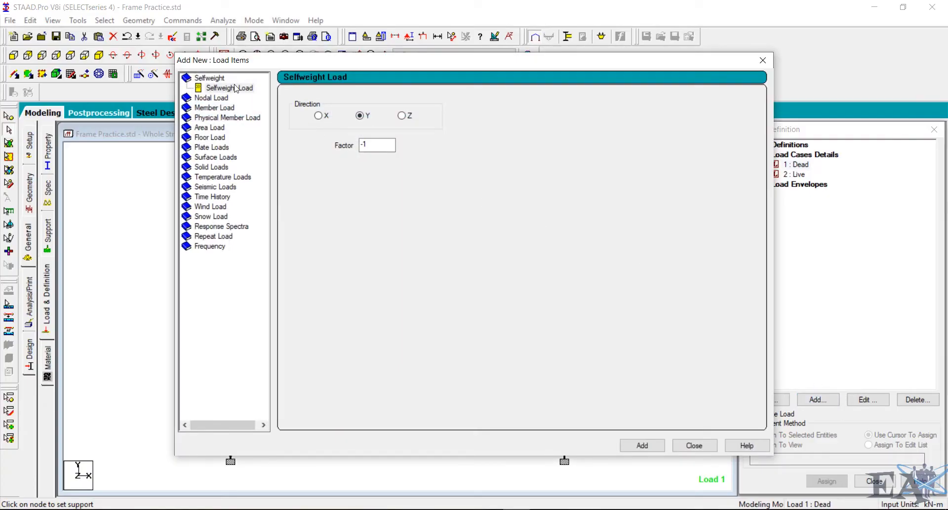
left_click(235, 88)
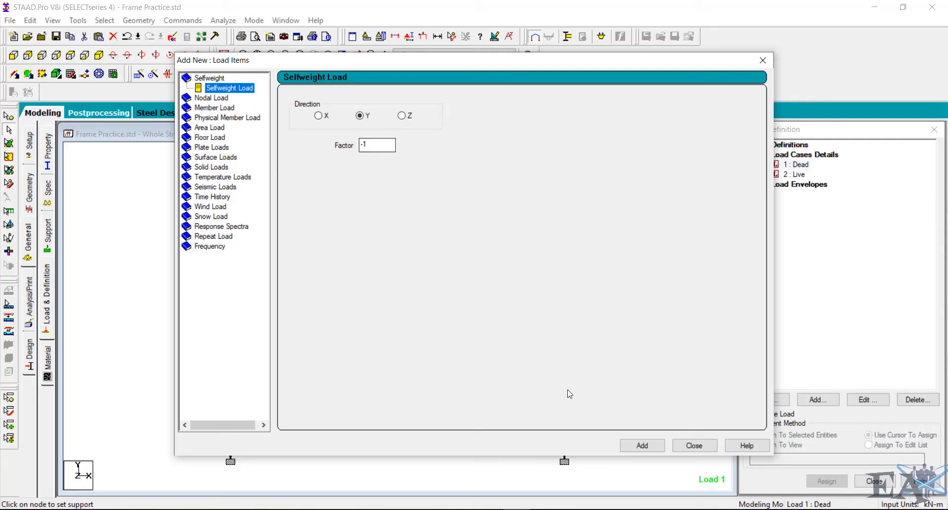
left_click(643, 445)
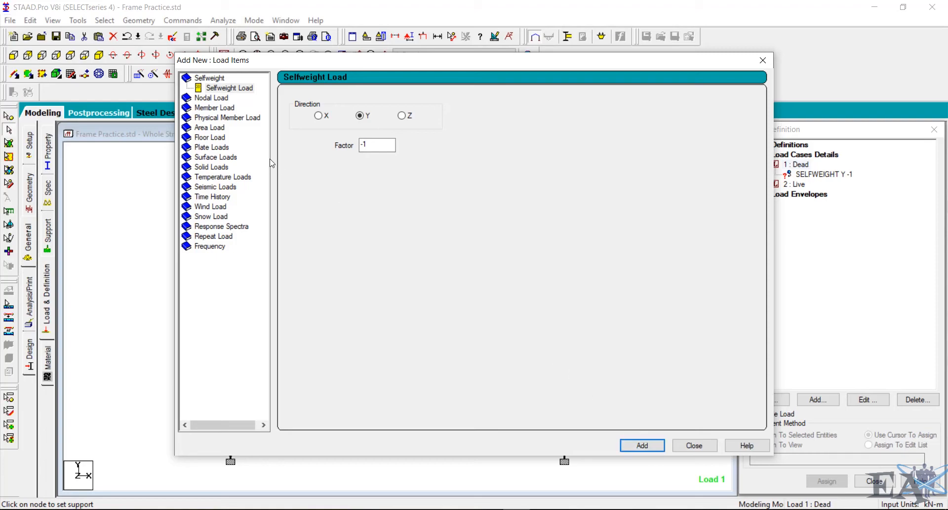
- Add a concentrated member force of -10 kN in GY at d1 = 3 m to the Dead case, checking the sketch
left_click(208, 108)
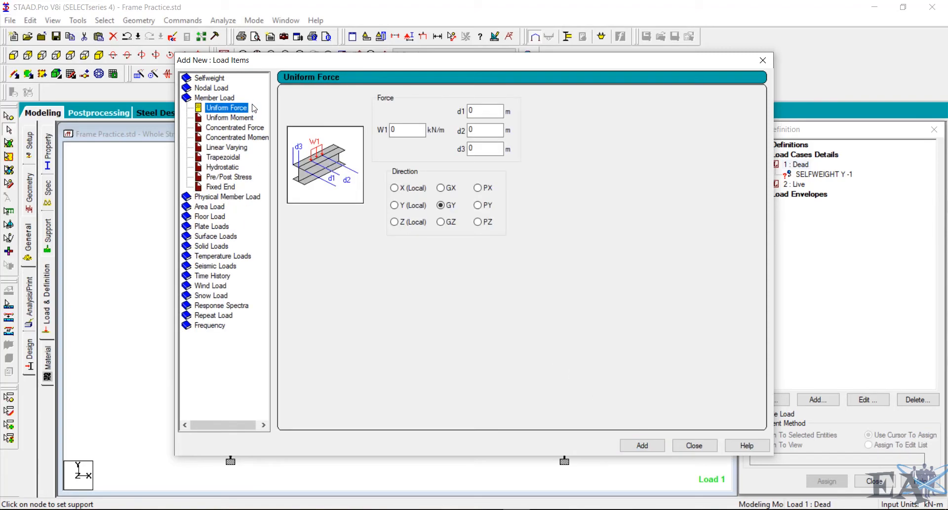
left_click(259, 129)
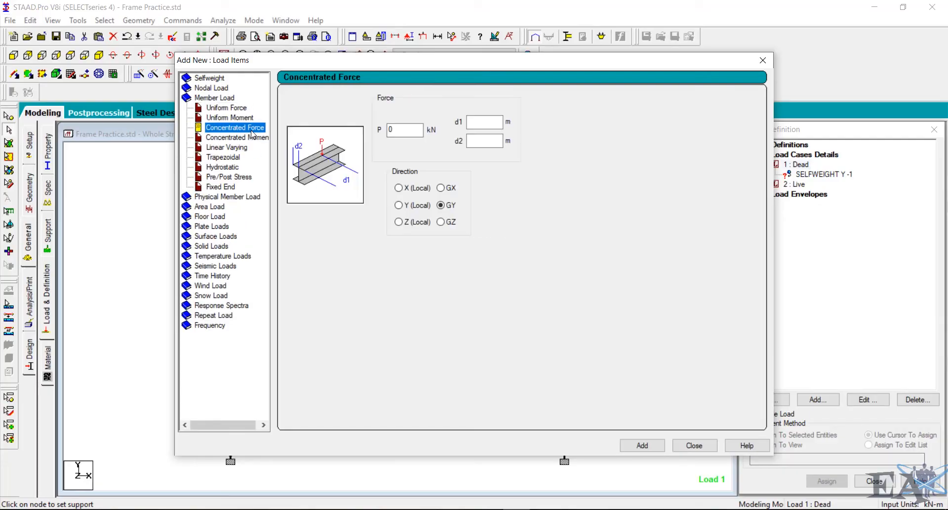
left_click(398, 129)
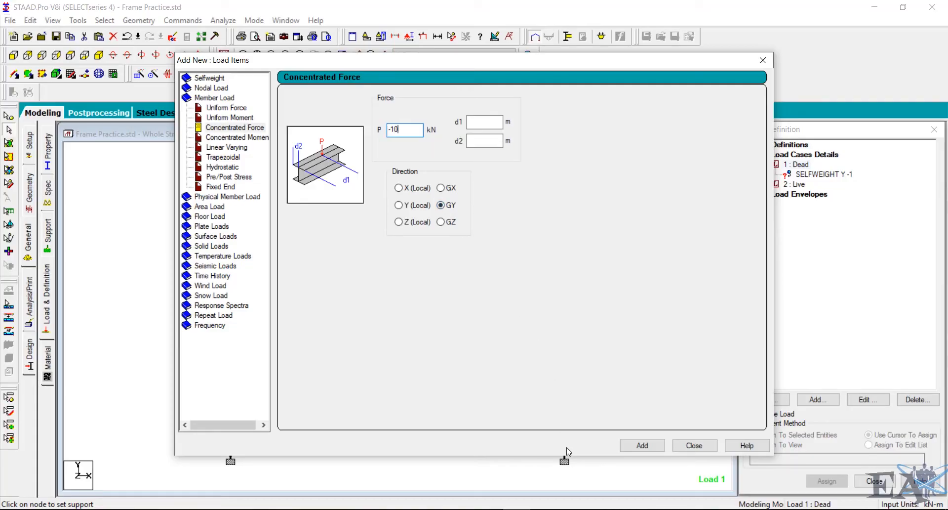
left_click(491, 509)
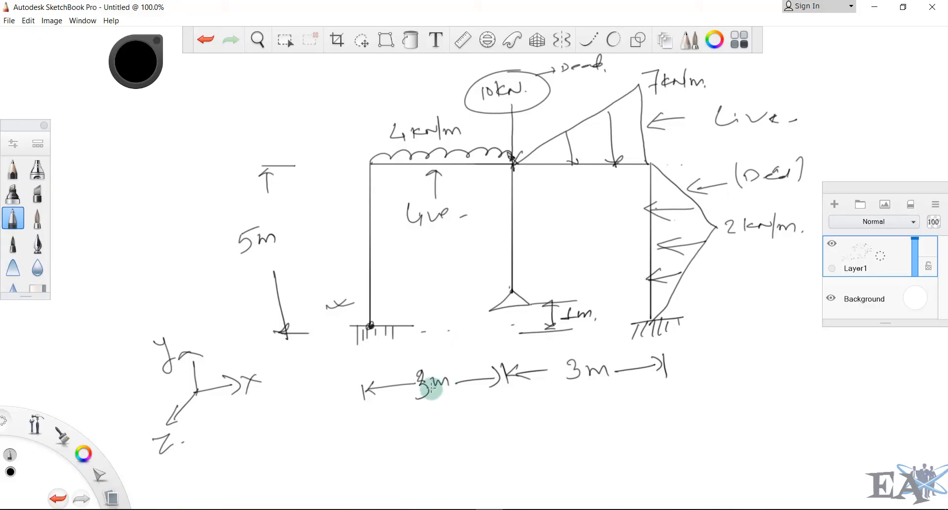
left_click(461, 339)
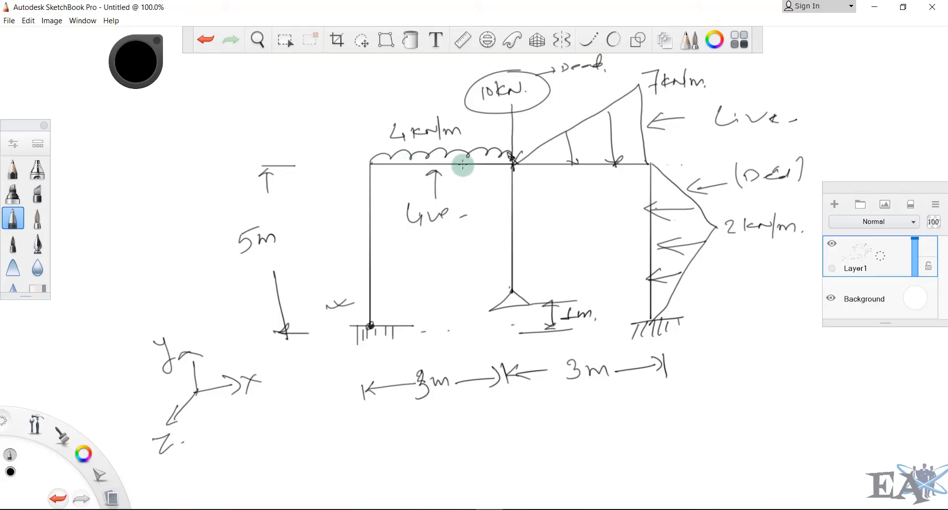
mouse_move(516, 509)
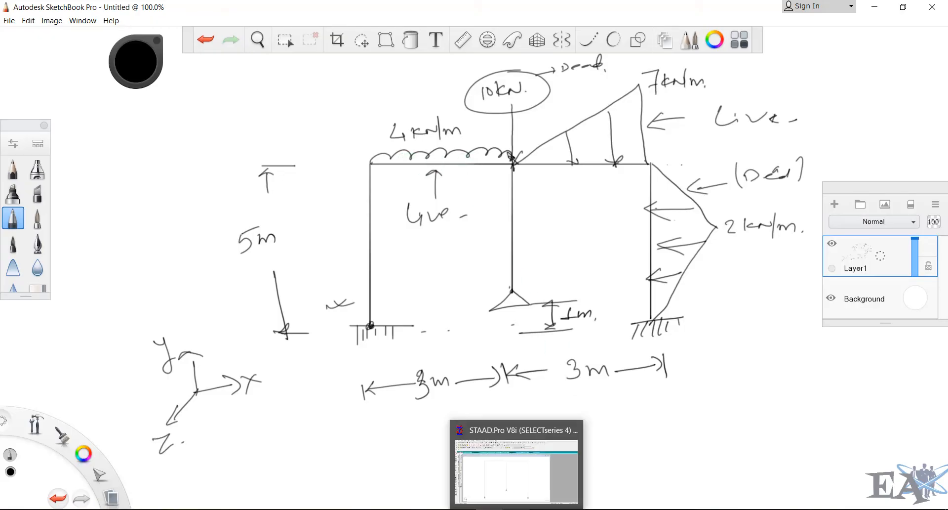
left_click(544, 470)
left_click(481, 127)
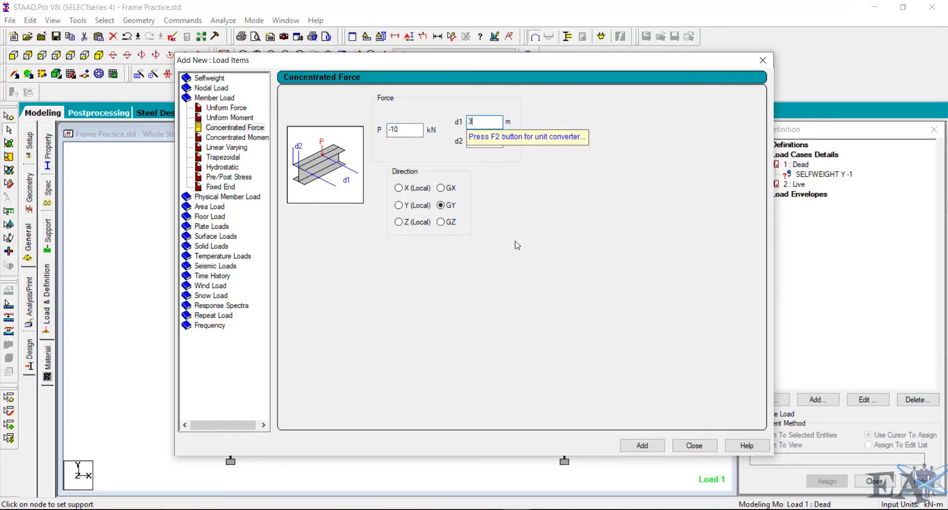
left_click(643, 445)
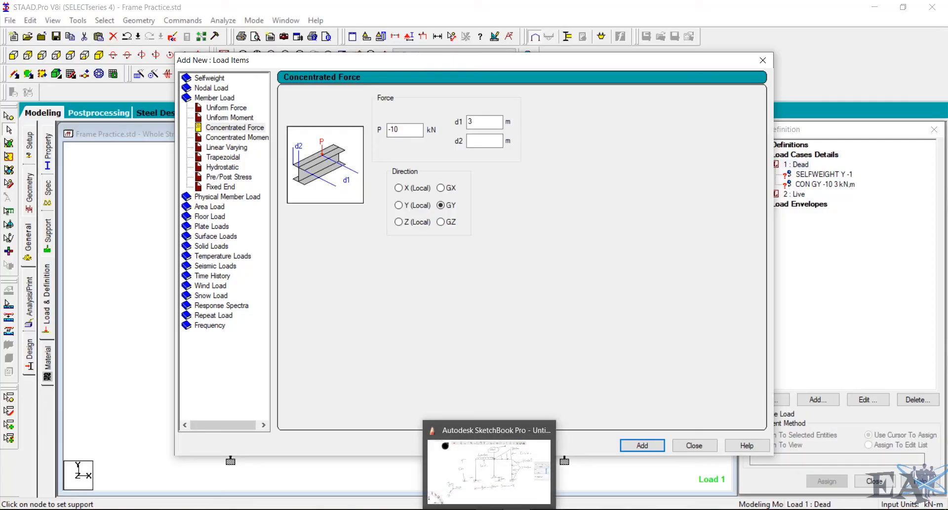
- Add a linear varying triangular load with W3 = -2 kN/m in local X to the Dead case and close the dialog
left_click(487, 469)
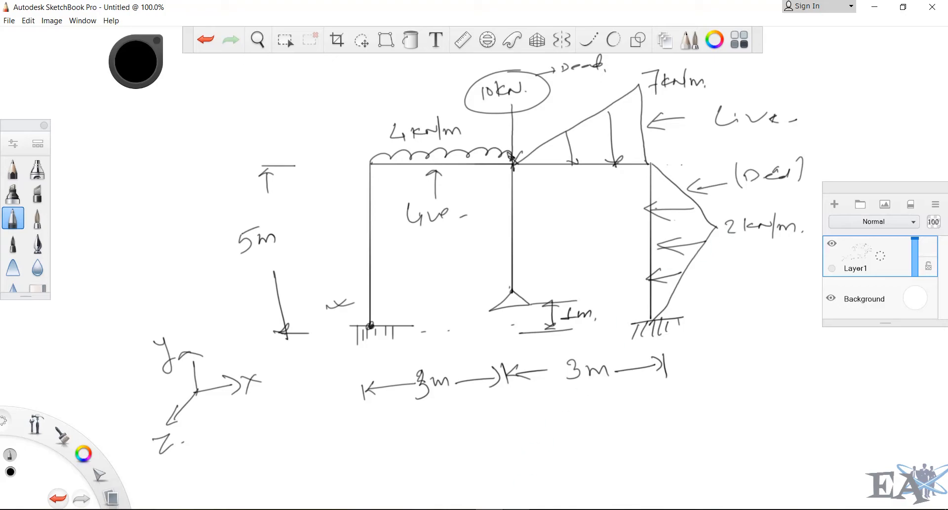
left_click(517, 508)
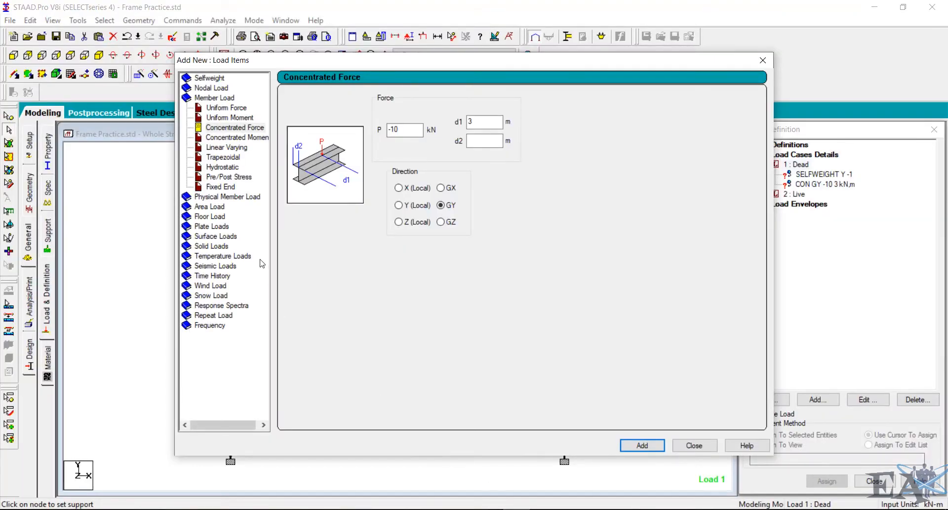
left_click(234, 151)
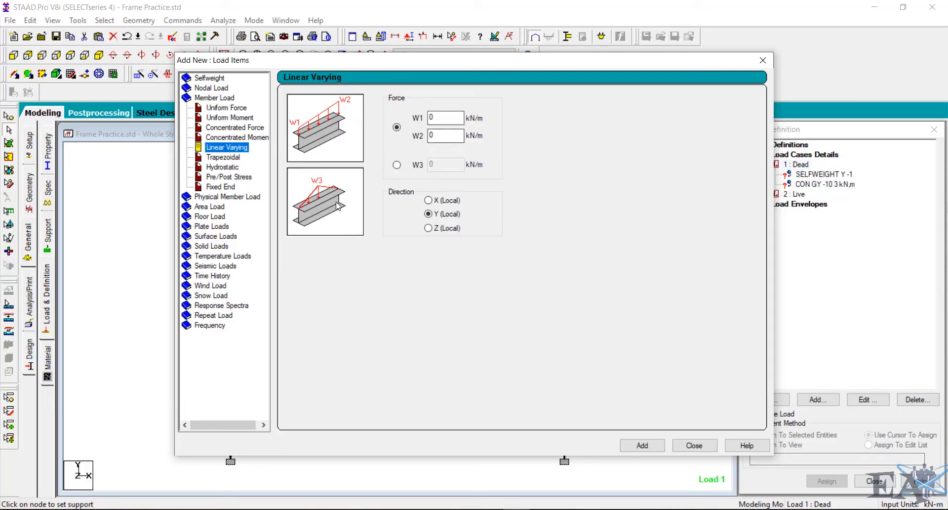
left_click(397, 165)
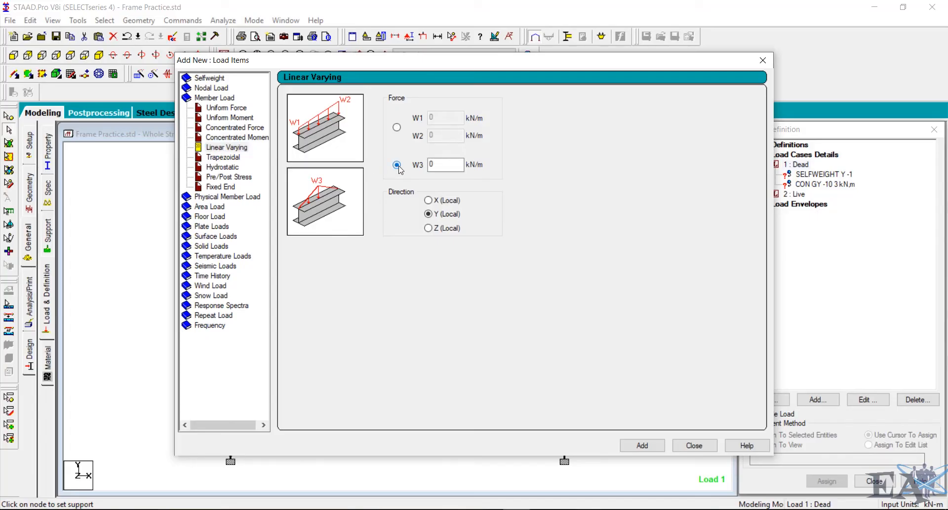
double_click(444, 161)
type("2")
left_click(491, 509)
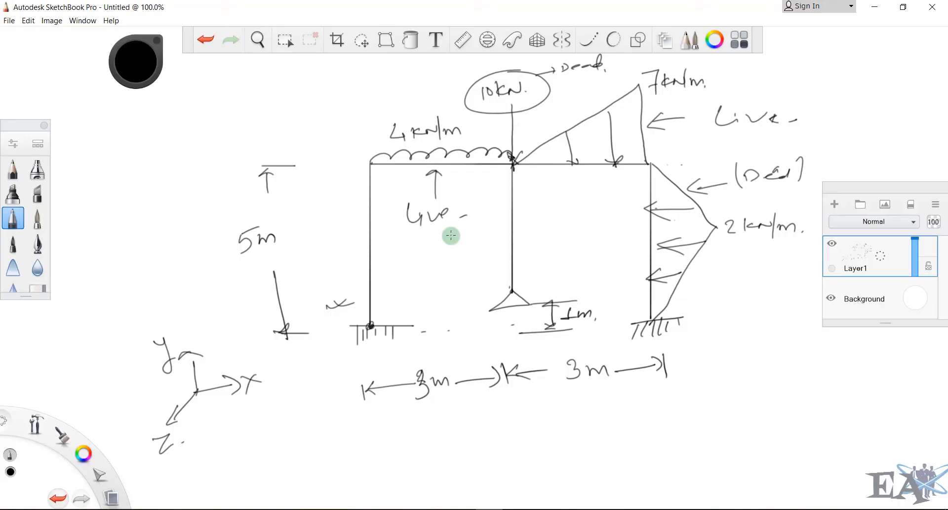
left_click(518, 508)
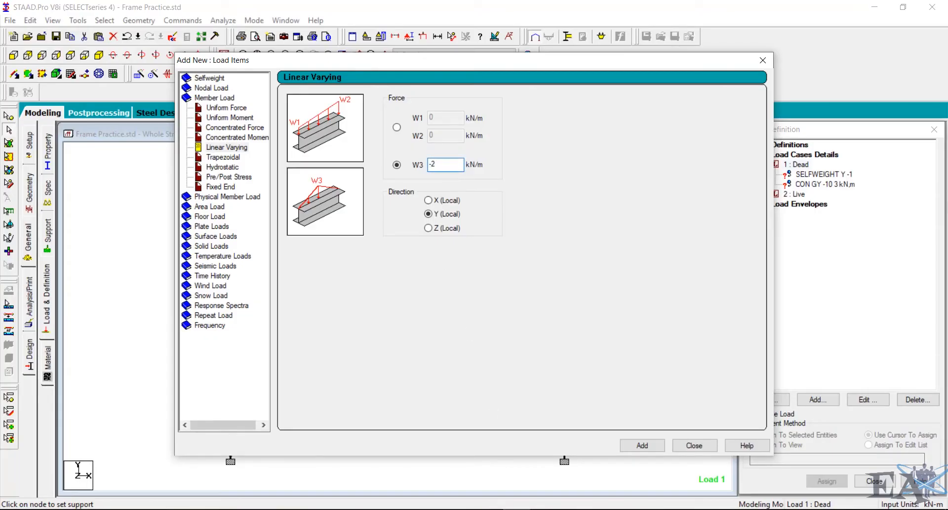
left_click(433, 201)
left_click(651, 445)
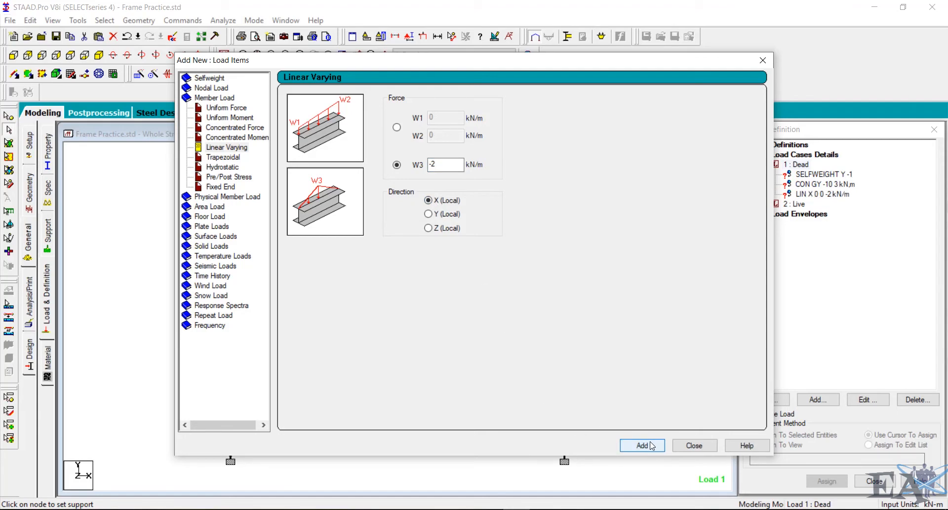
left_click(694, 445)
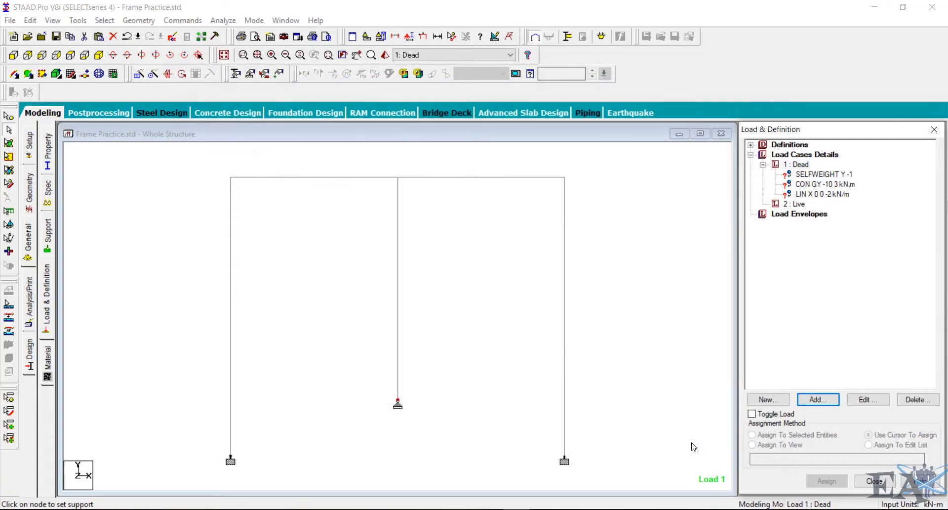
- Add a -4 kN/m uniform member force in GY to the Live case, accepting the autosave of the file
left_click(795, 204)
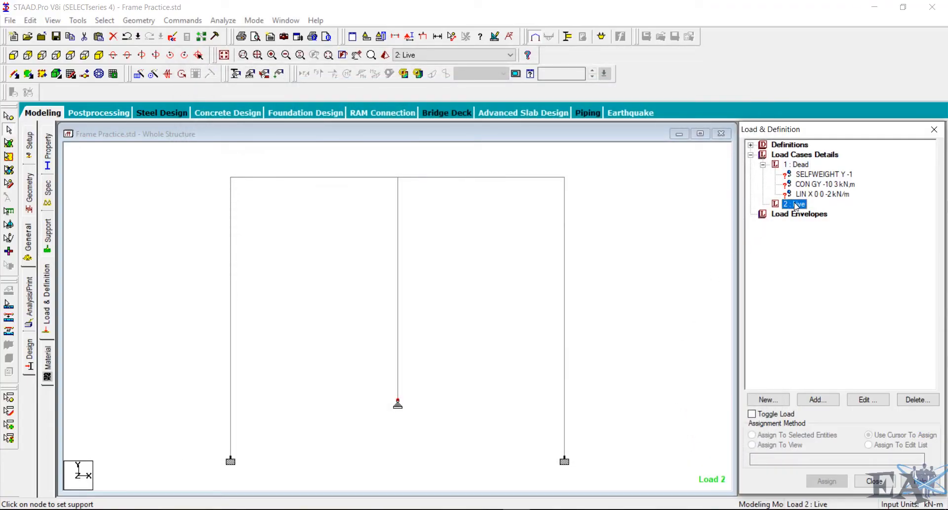
left_click(818, 400)
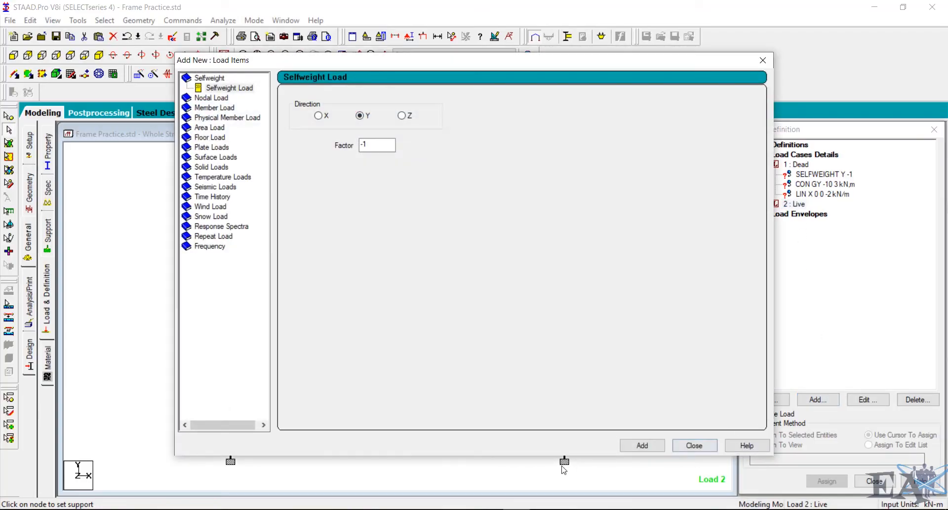
left_click(490, 509)
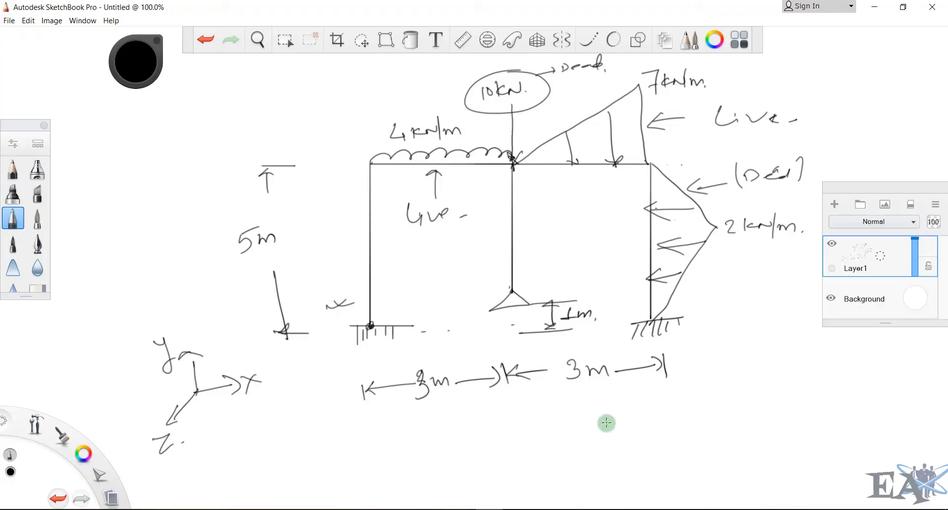
left_click(517, 508)
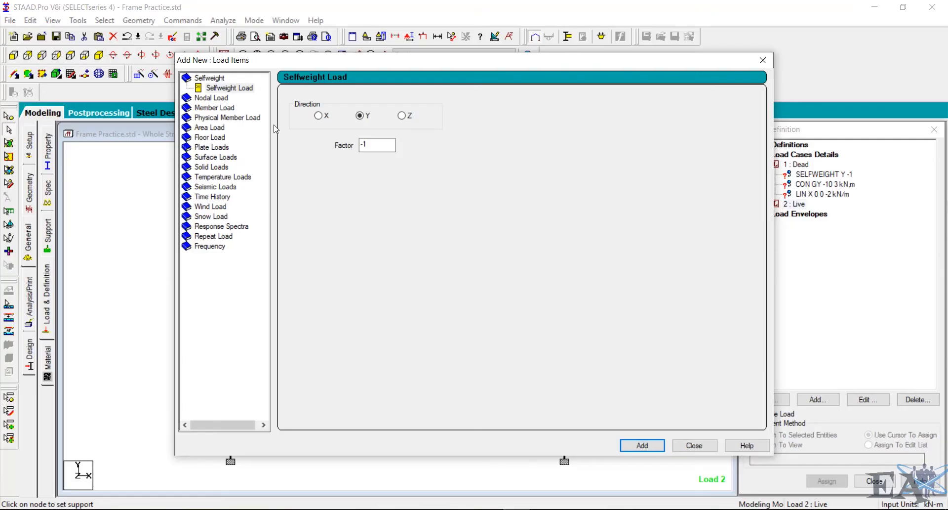
left_click(216, 113)
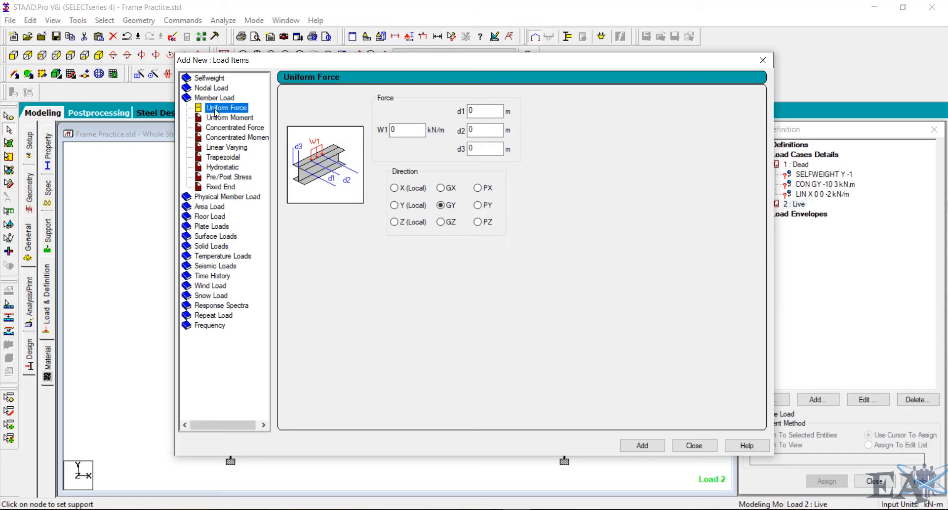
double_click(394, 130)
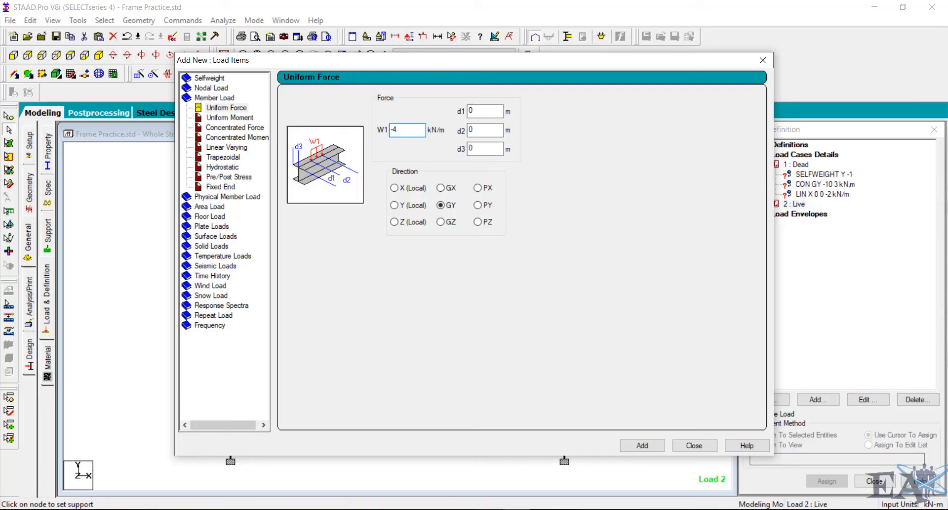
left_click(489, 509)
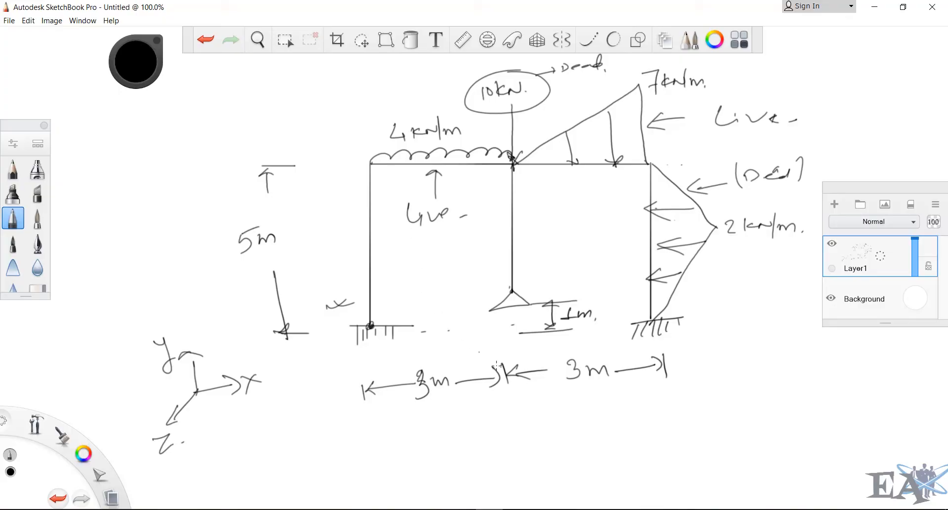
left_click(521, 489)
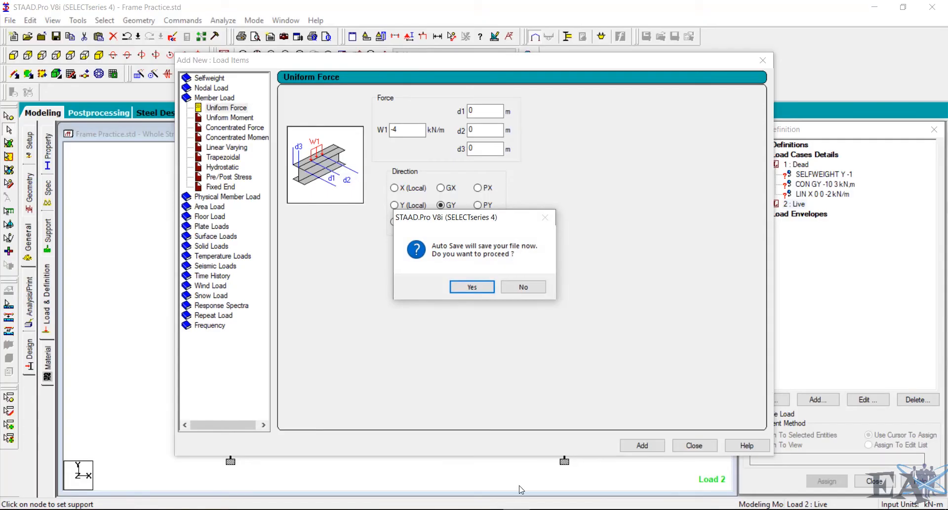
left_click(473, 287)
left_click(401, 275)
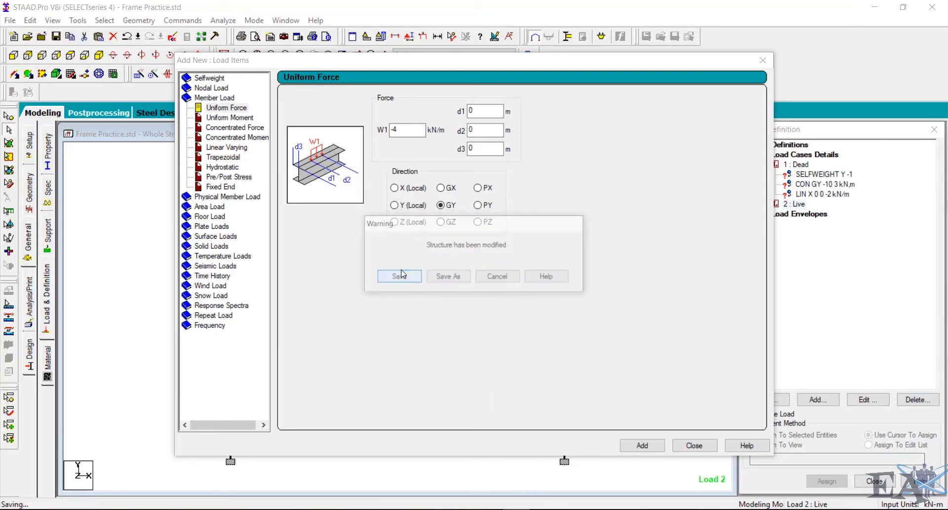
left_click(392, 130)
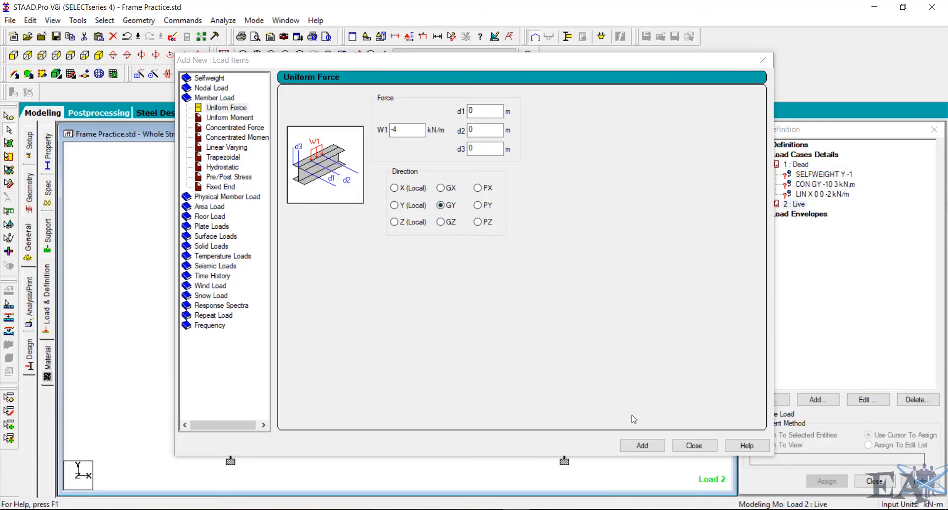
left_click(641, 446)
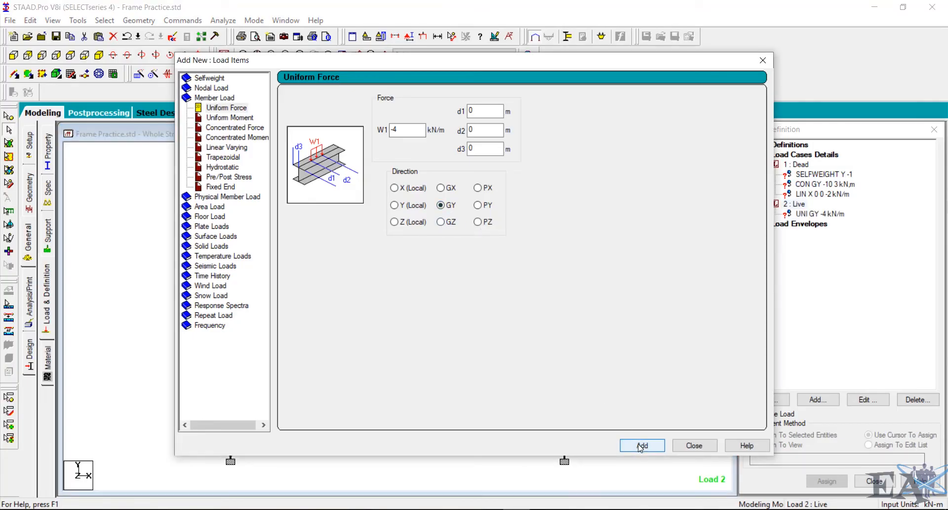
- Add a linear varying load with W1 = 0 and W2 = -7 kN/m in local Y to the Live case, then close the dialog
left_click(238, 148)
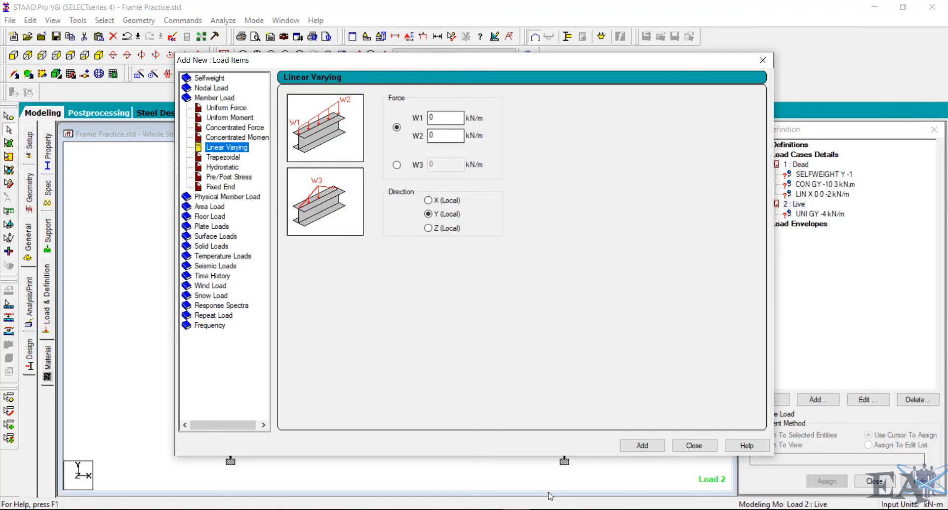
left_click(489, 509)
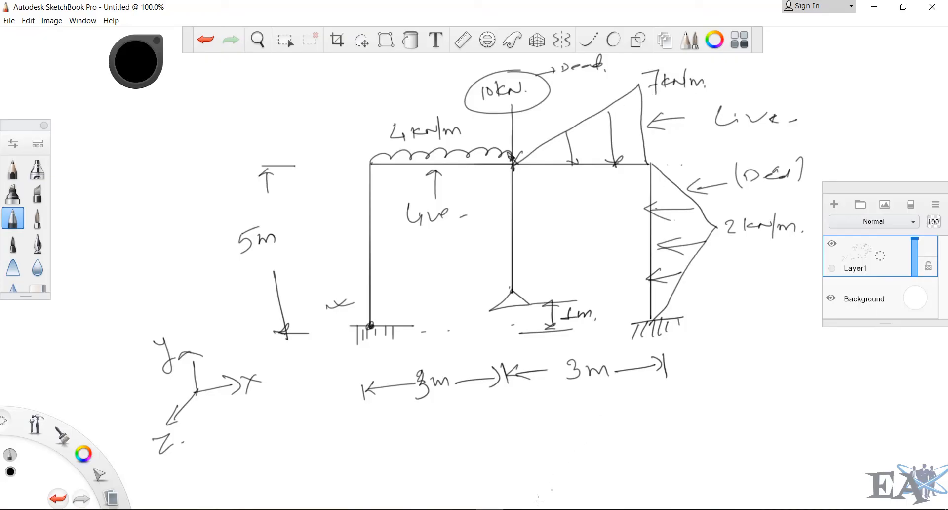
left_click(516, 509)
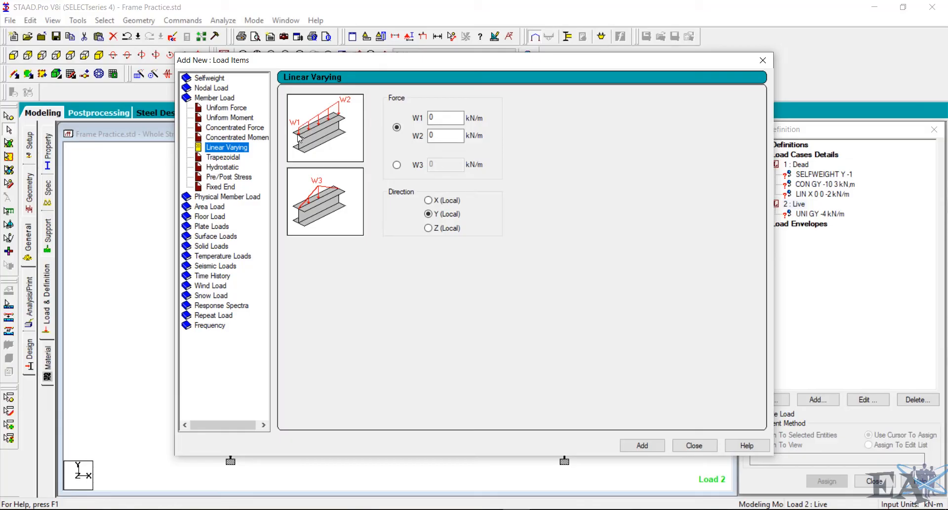
double_click(430, 135)
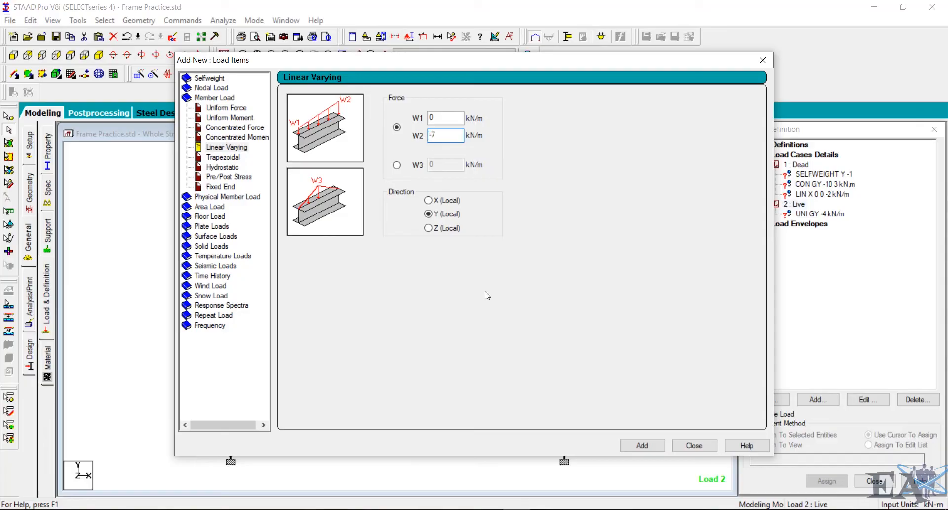
left_click(641, 446)
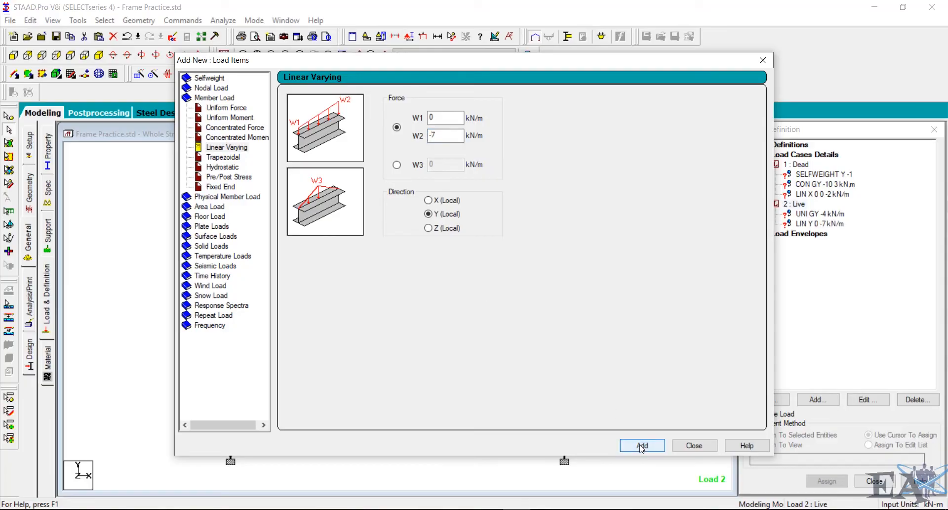
left_click(694, 446)
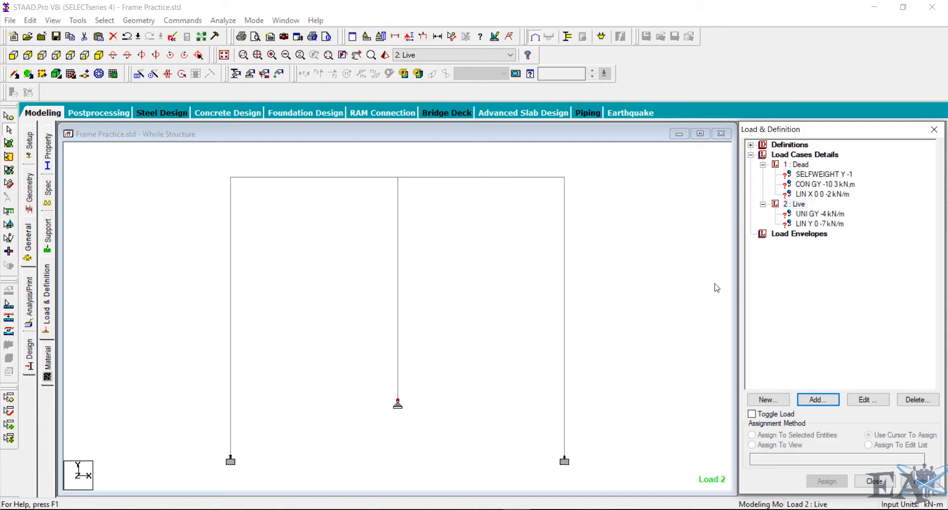
- Assign the Dead case selfweight load to the whole structure in view
left_click(841, 175)
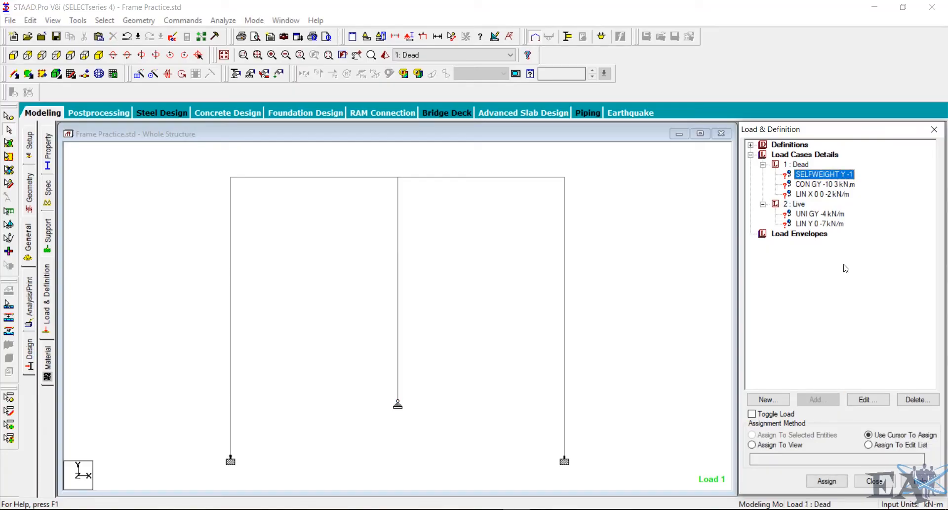
left_click(782, 445)
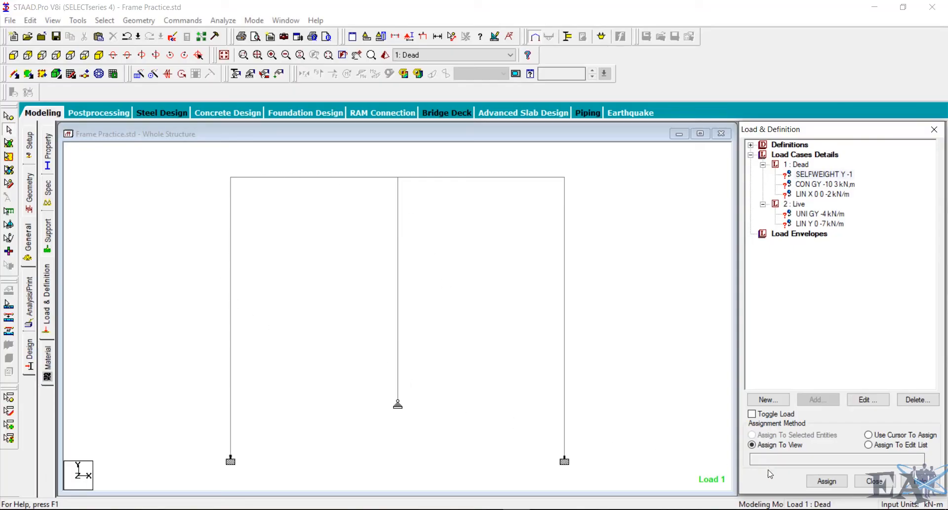
left_click(827, 481)
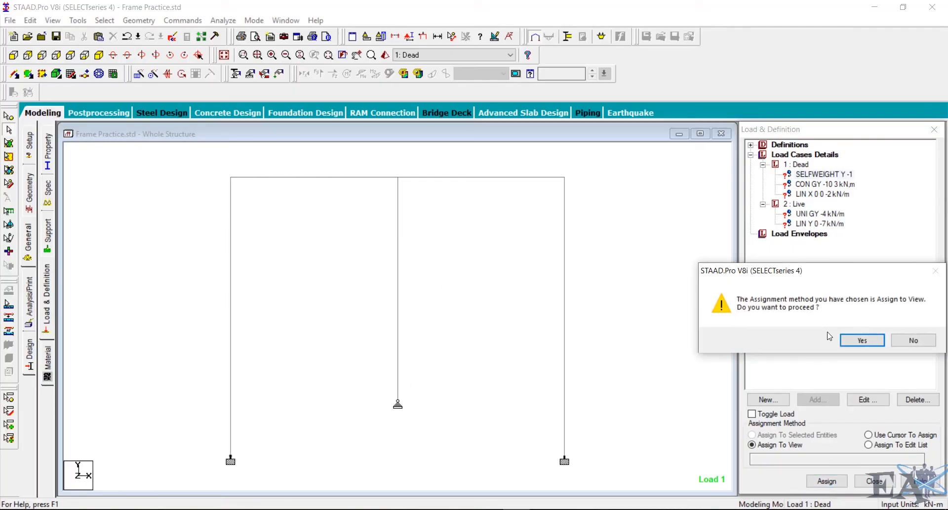
left_click(860, 340)
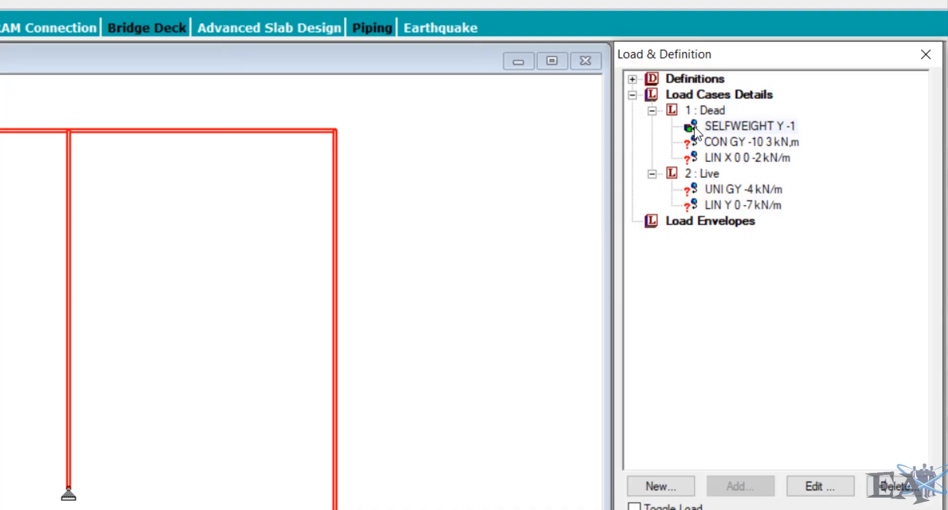
- Assign the -10 kN concentrated GY load to the left roof beam as a selected beam
left_click(727, 148)
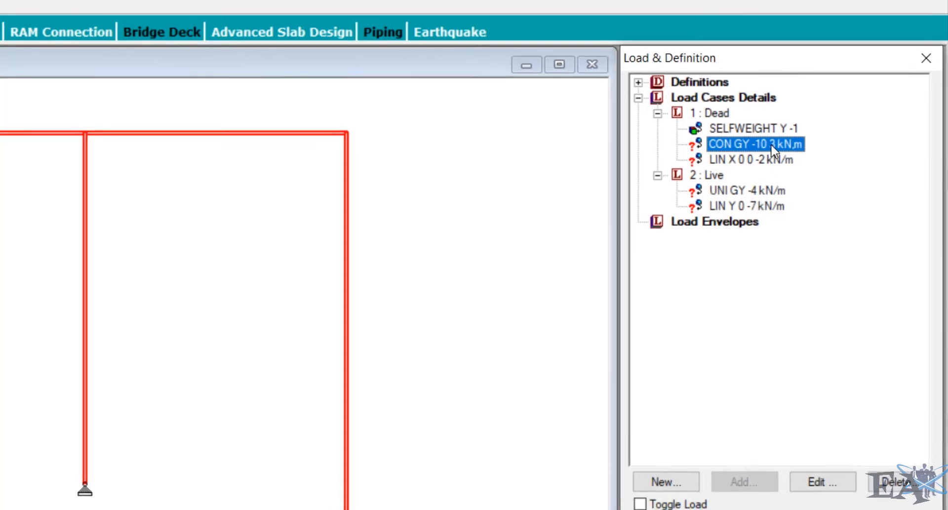
left_click(14, 159)
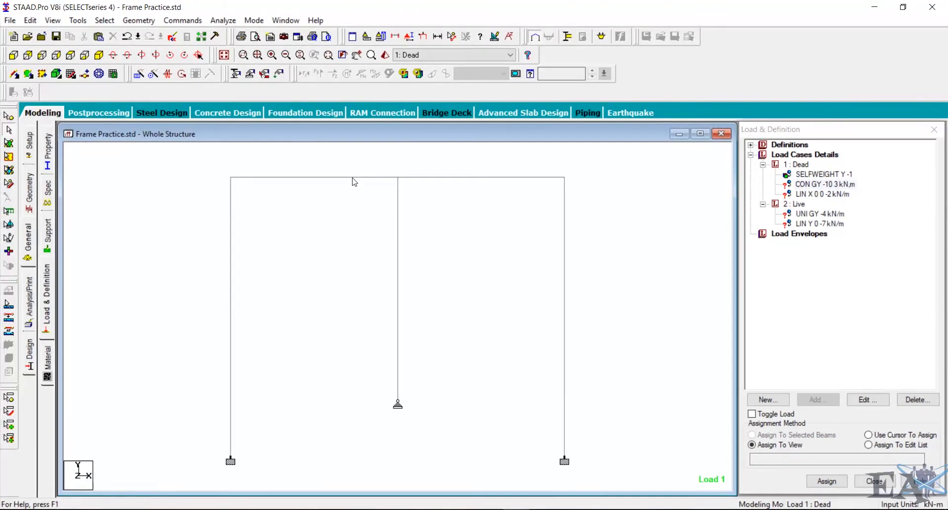
left_click(353, 179)
left_click(812, 185)
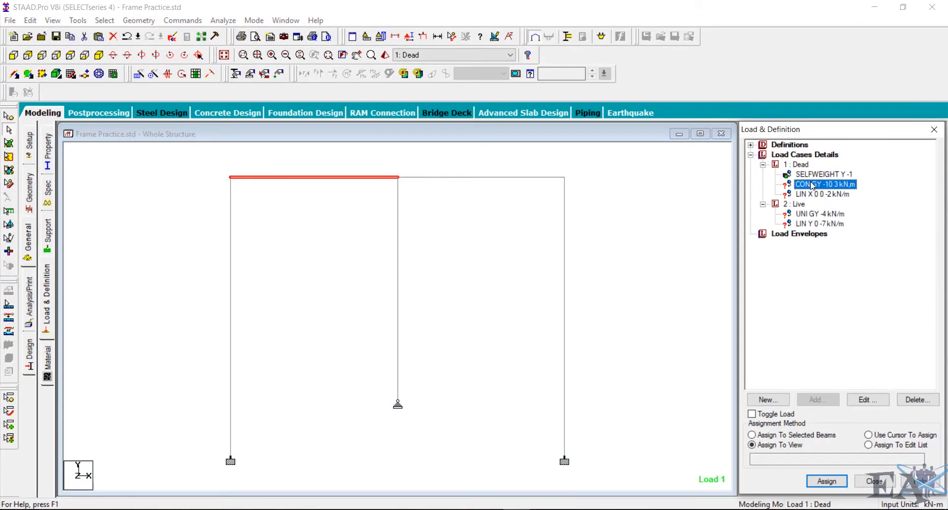
left_click(802, 437)
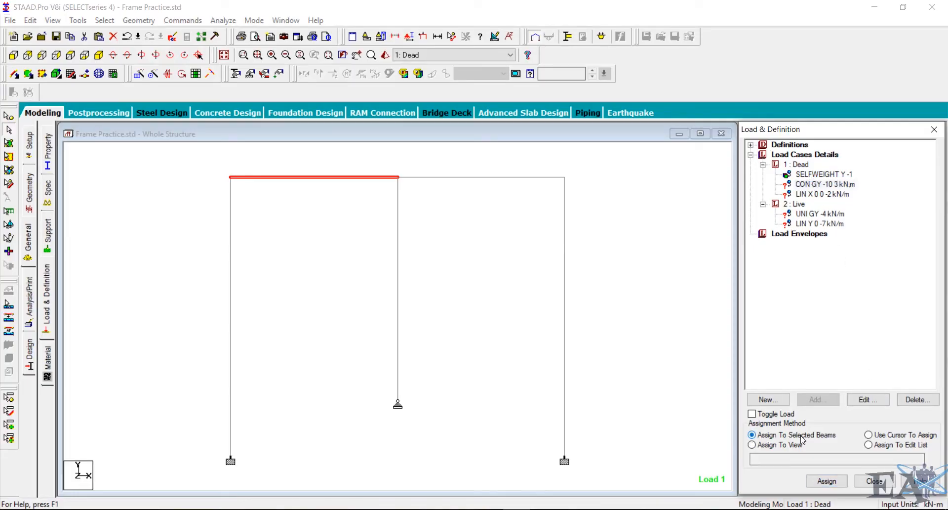
left_click(840, 484)
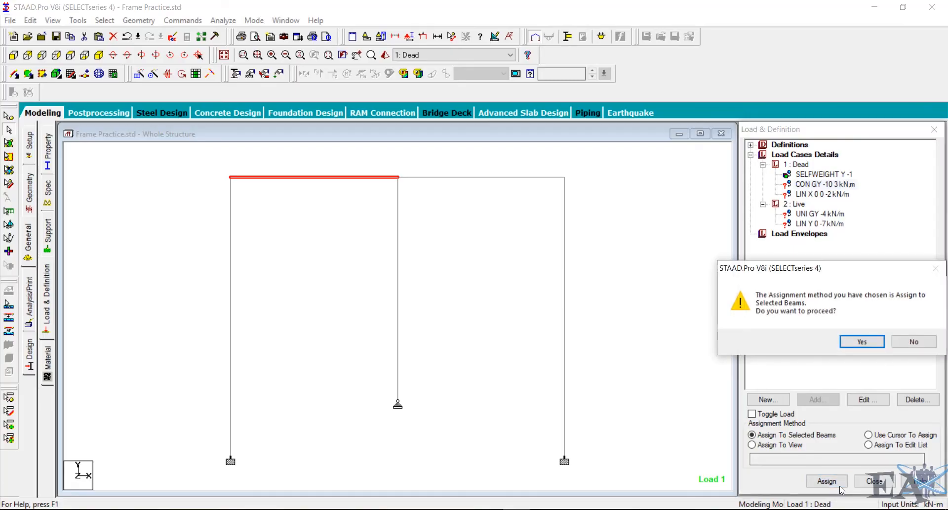
left_click(864, 342)
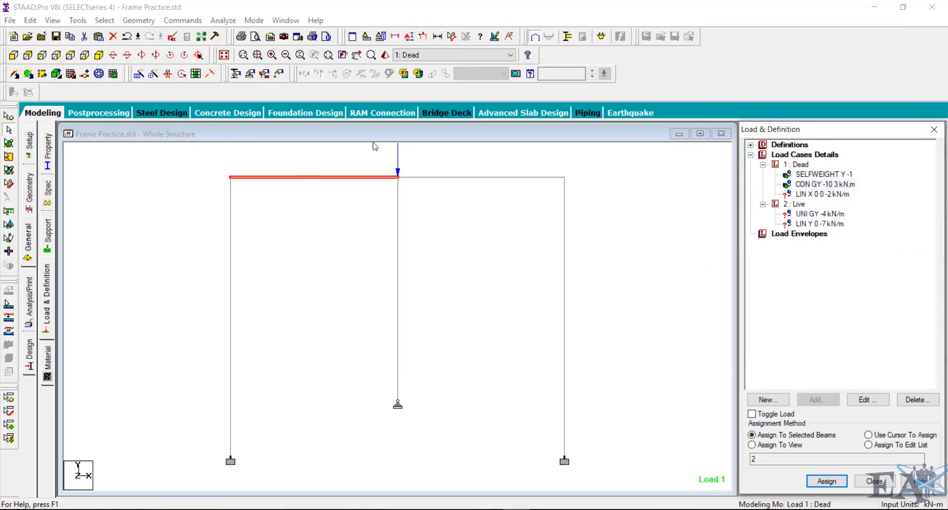
- Increase the point force load display scale in the diagram settings, applying changes immediately
middle_click_drag(383, 242, 411, 259)
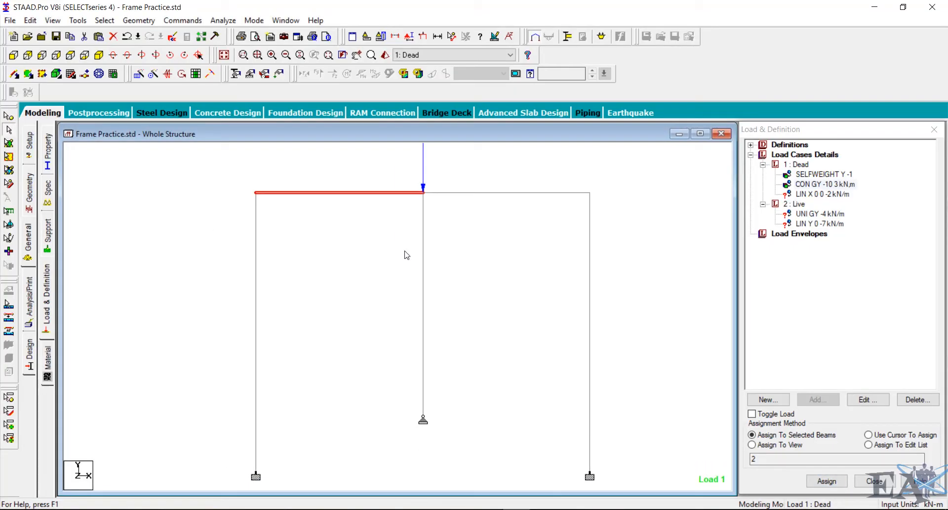
scroll(387, 206, "down", 4)
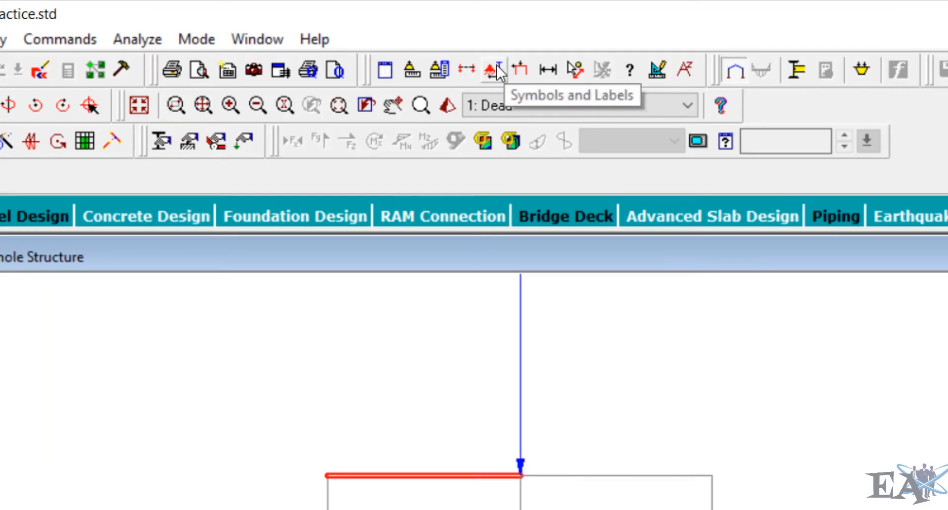
left_click(497, 67)
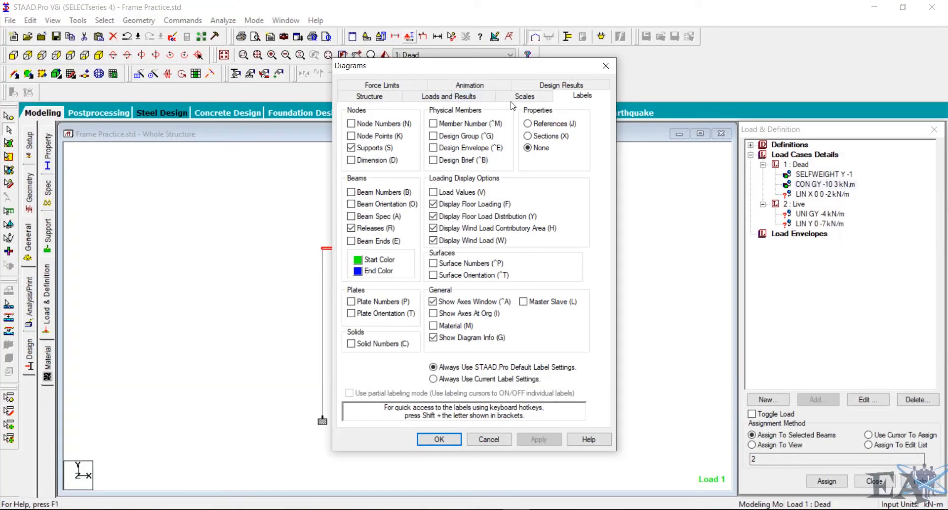
left_click(514, 99)
left_click_drag(462, 72, 678, 70)
left_click(784, 119)
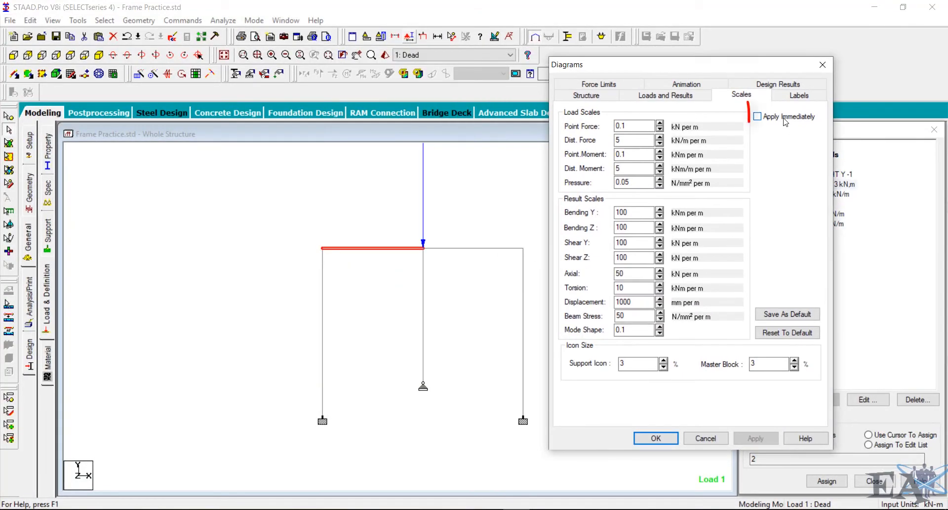
left_click(660, 123)
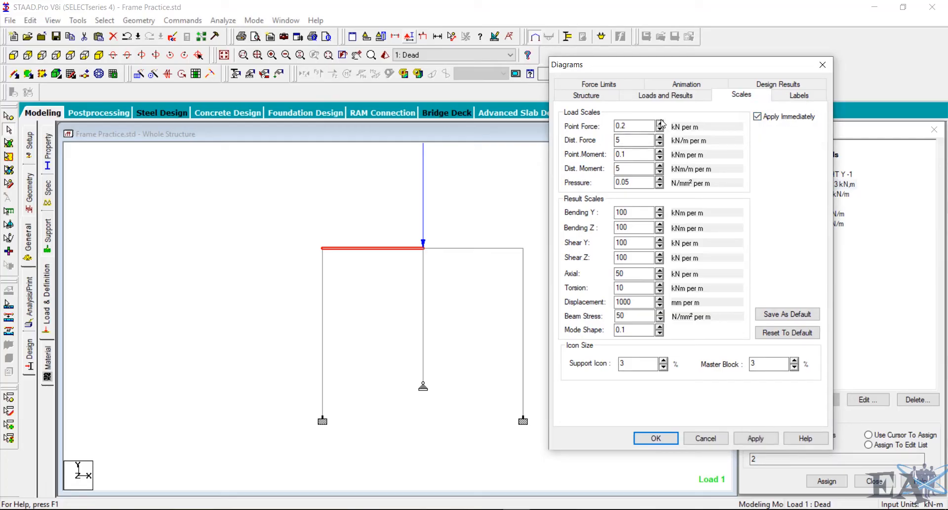
left_click(660, 123)
left_click(660, 123)
left_click(661, 123)
left_click(660, 124)
left_click(662, 439)
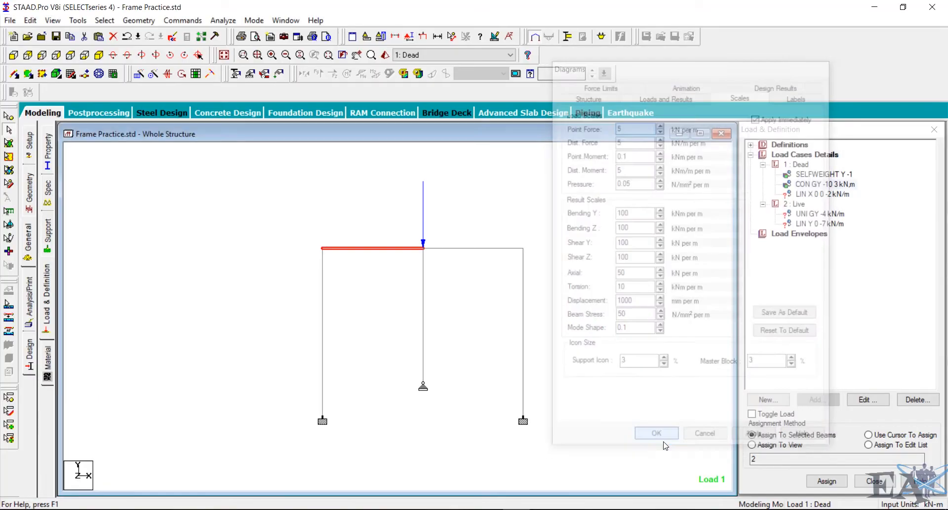
- Assign the linear varying local X load to the right column as a selected beam
left_click(608, 381)
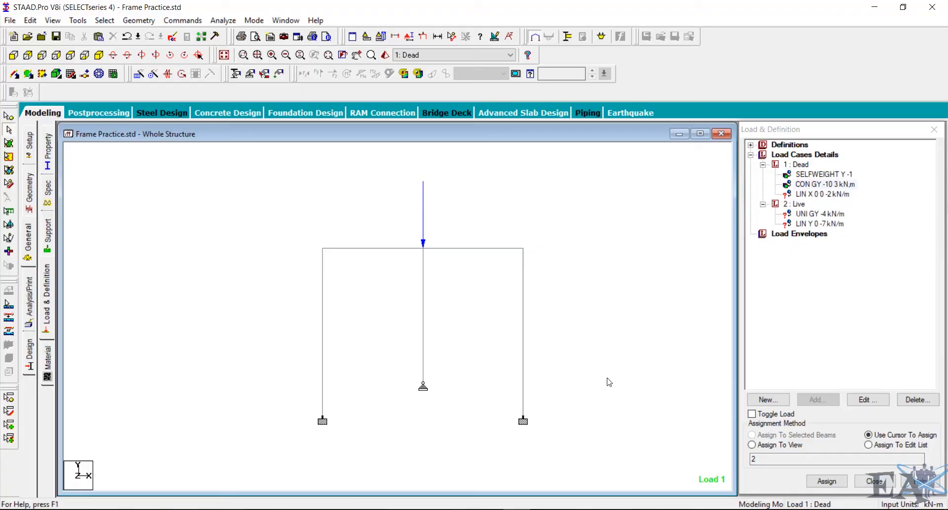
left_click(818, 194)
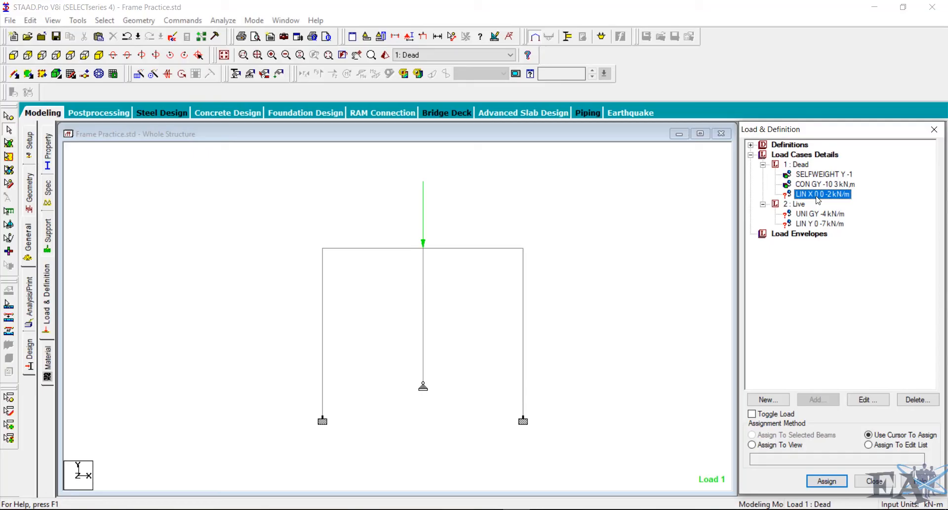
left_click(525, 318)
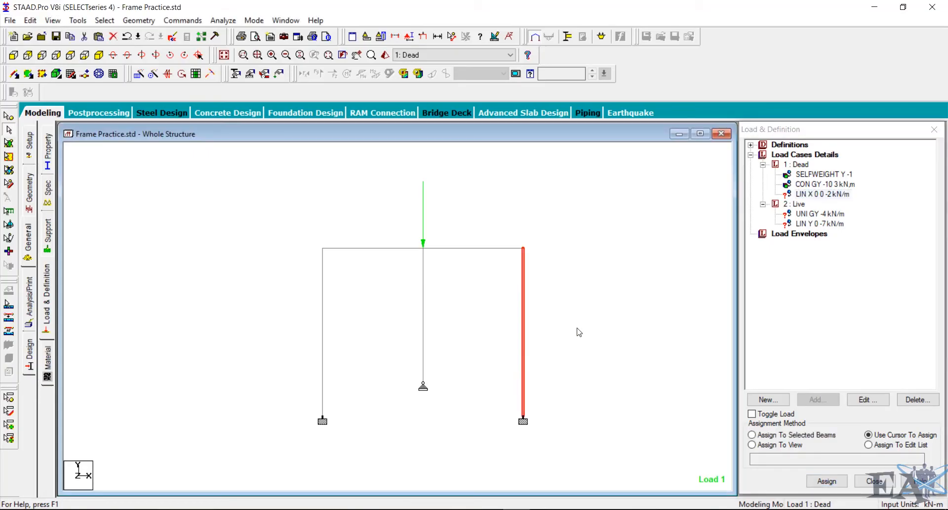
left_click(823, 194)
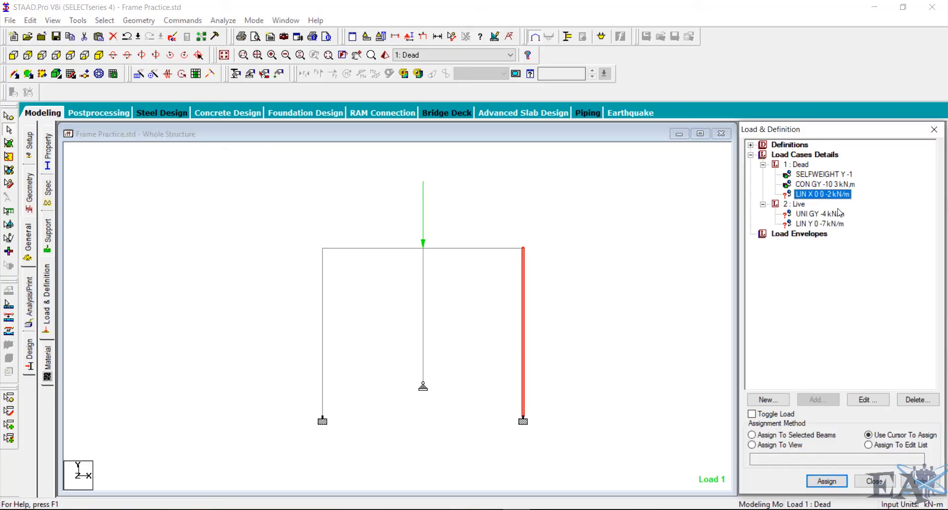
left_click(797, 437)
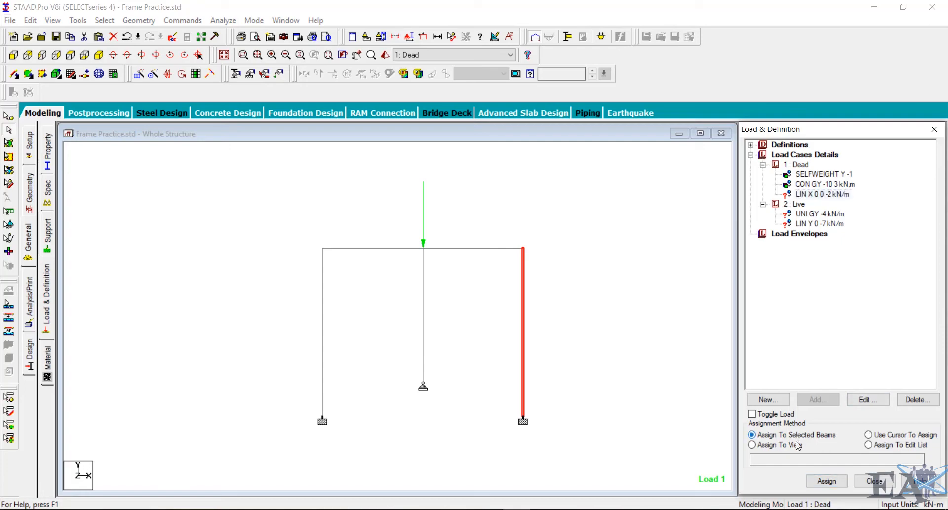
left_click(819, 484)
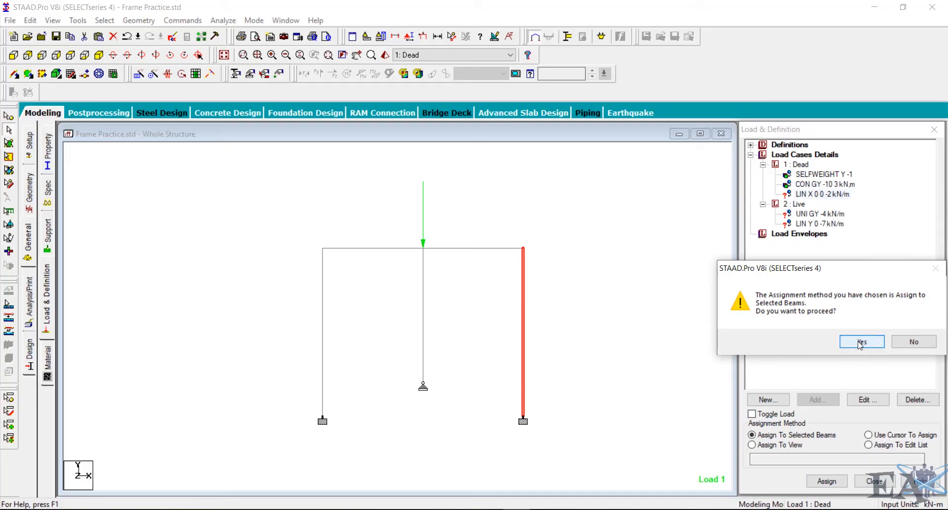
left_click(860, 341)
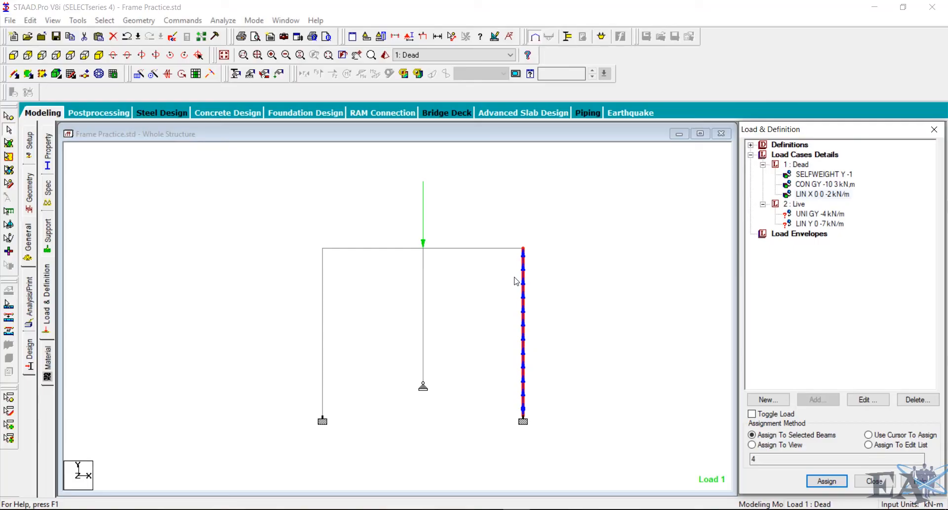
- Review the linear varying load's parameters and the loading listed on the right column
scroll(516, 281, "up", 1)
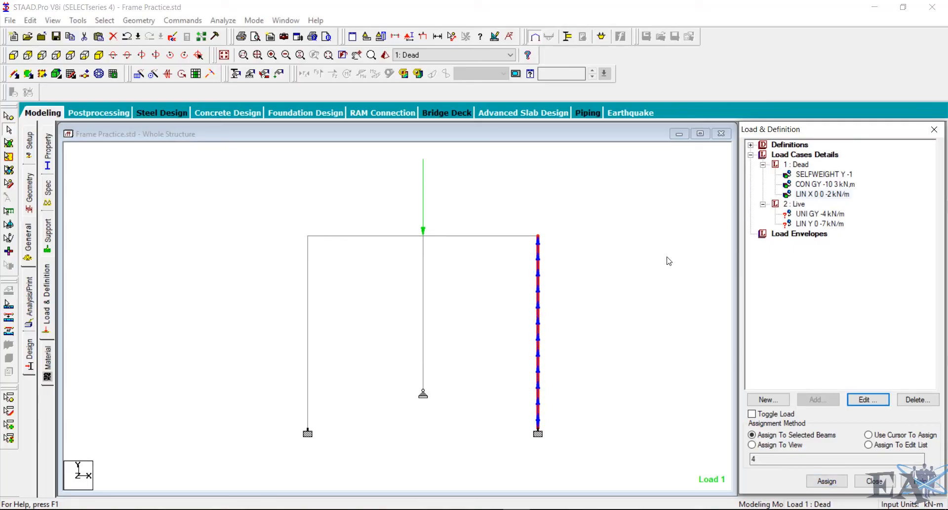
left_click(818, 195)
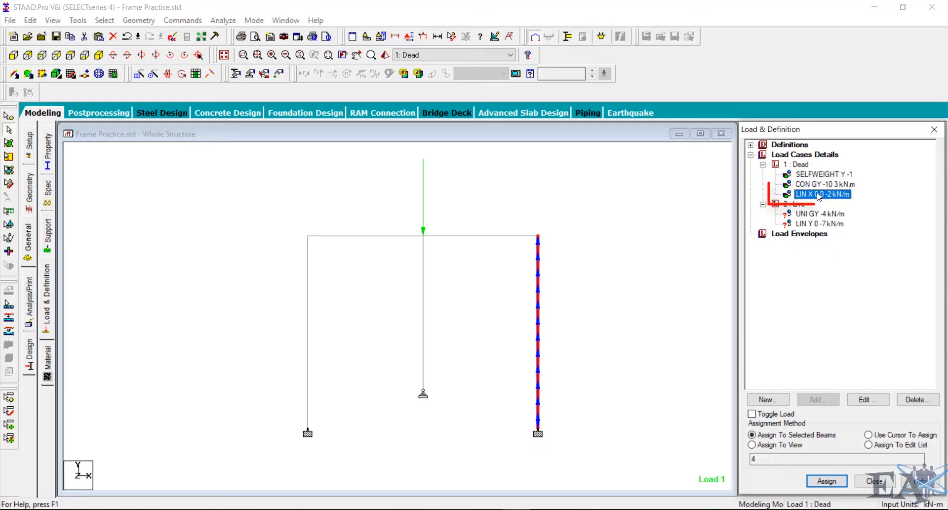
left_click(868, 400)
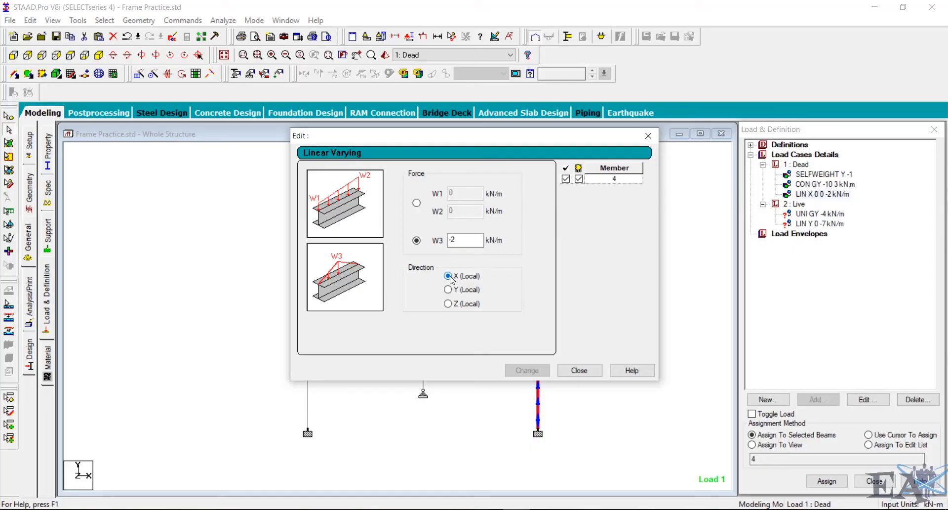
left_click(469, 241)
left_click(579, 370)
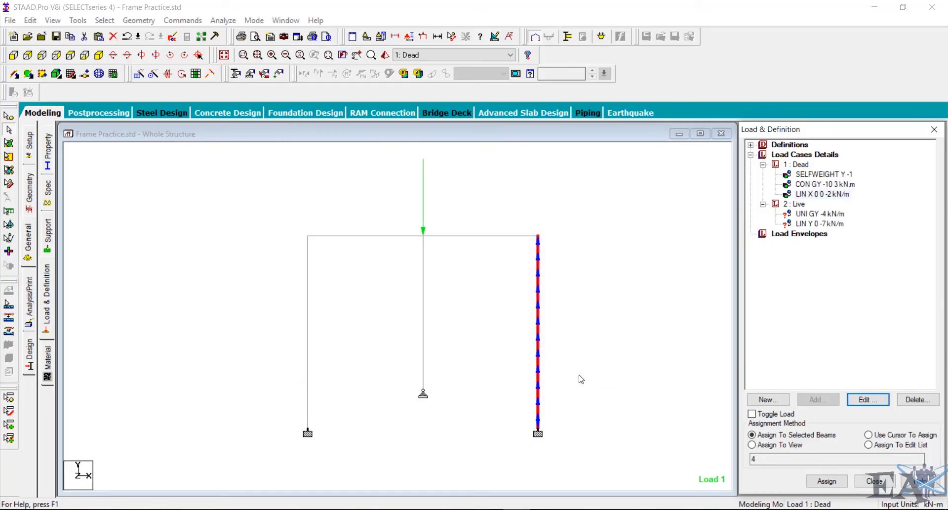
double_click(538, 339)
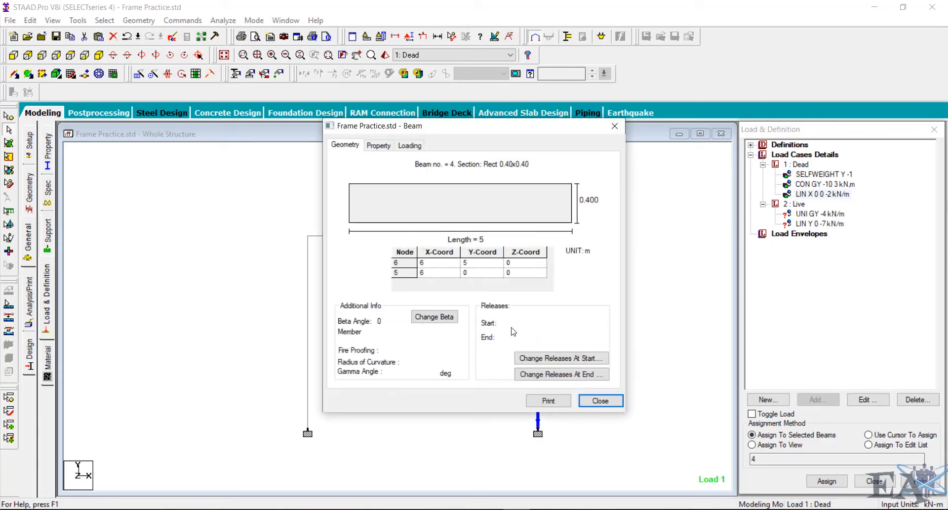
left_click(404, 147)
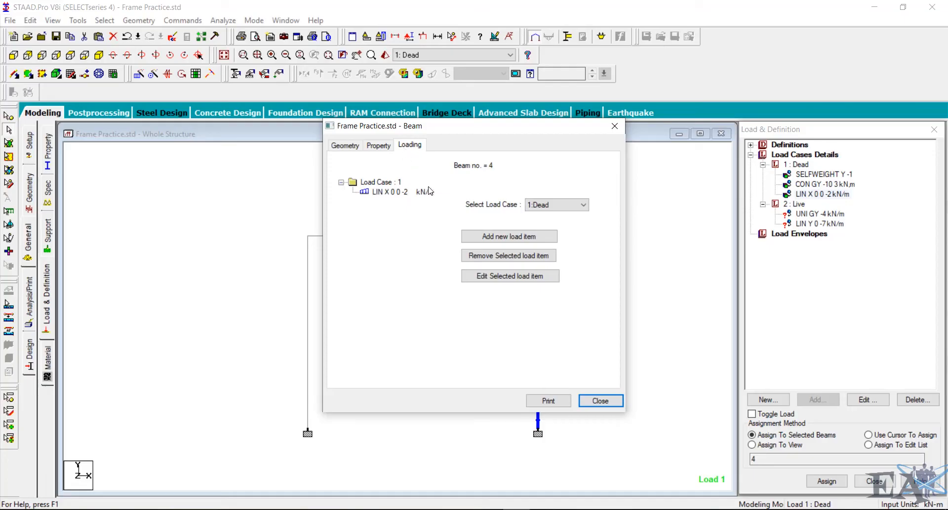
left_click(602, 400)
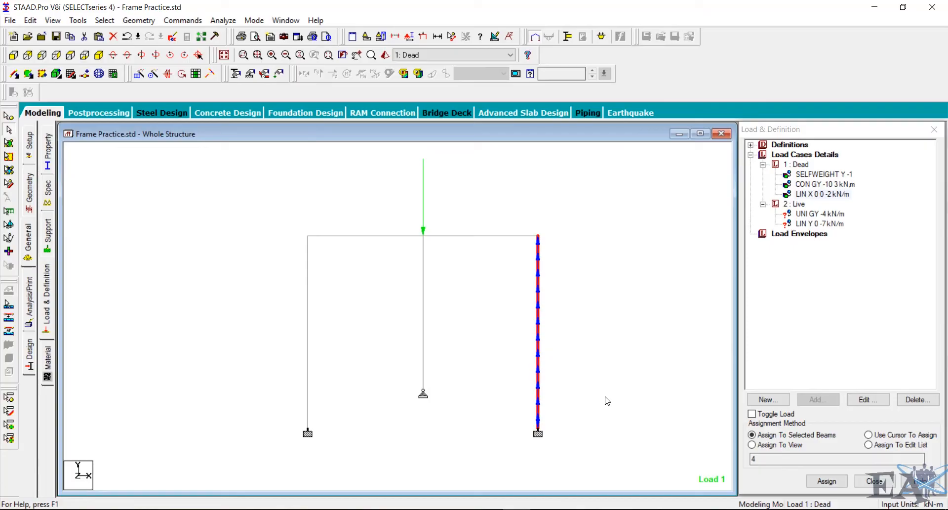
- Assign the -4 kN/m uniform Live load to the left roof beam
left_click(364, 237)
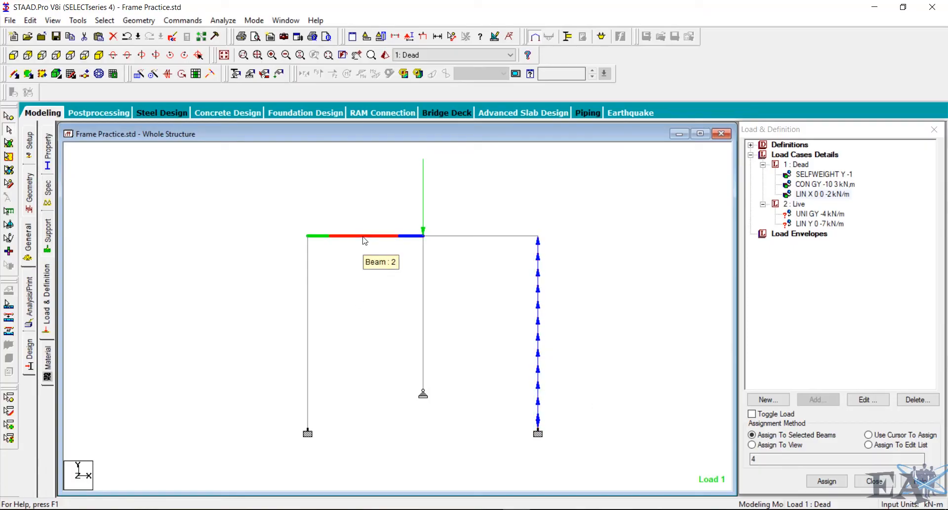
left_click(817, 215)
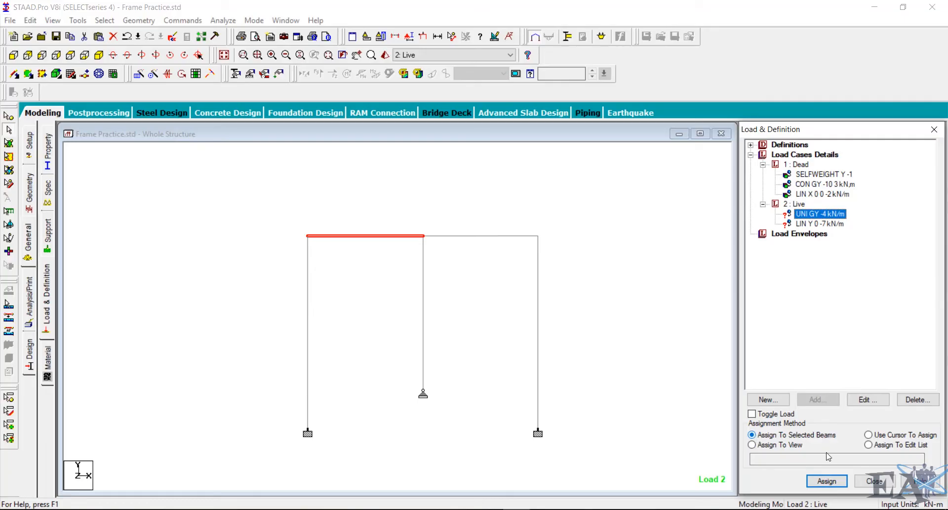
left_click(833, 485)
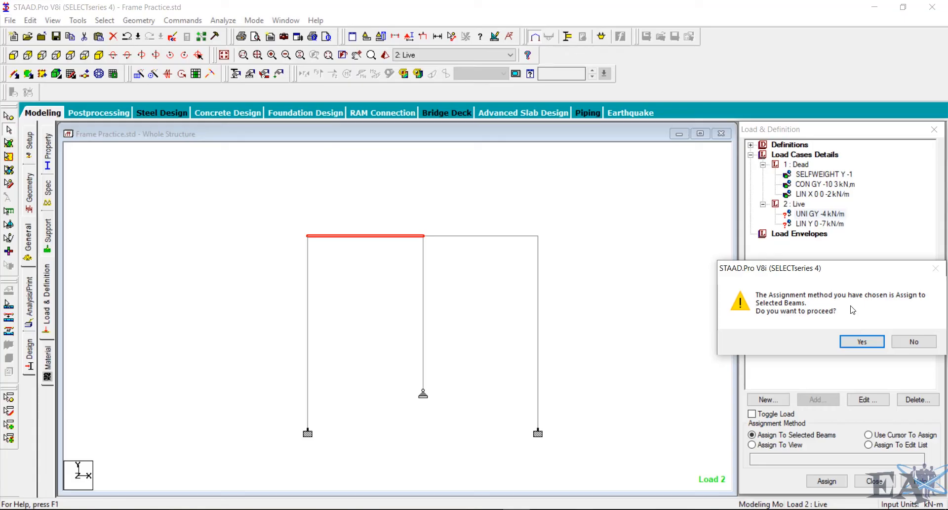
left_click(863, 343)
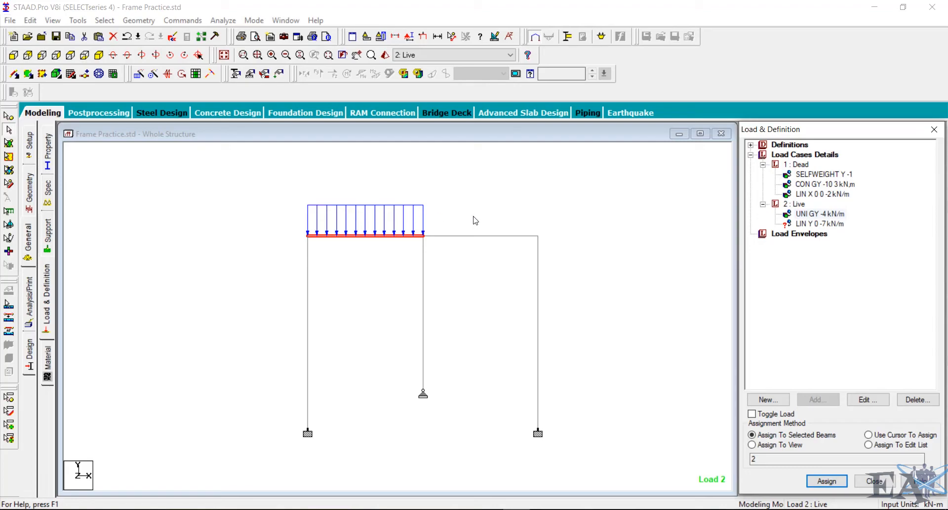
- Assign the linear varying Y 0 to -7 kN/m Live load to the right roof beam
left_click(500, 235)
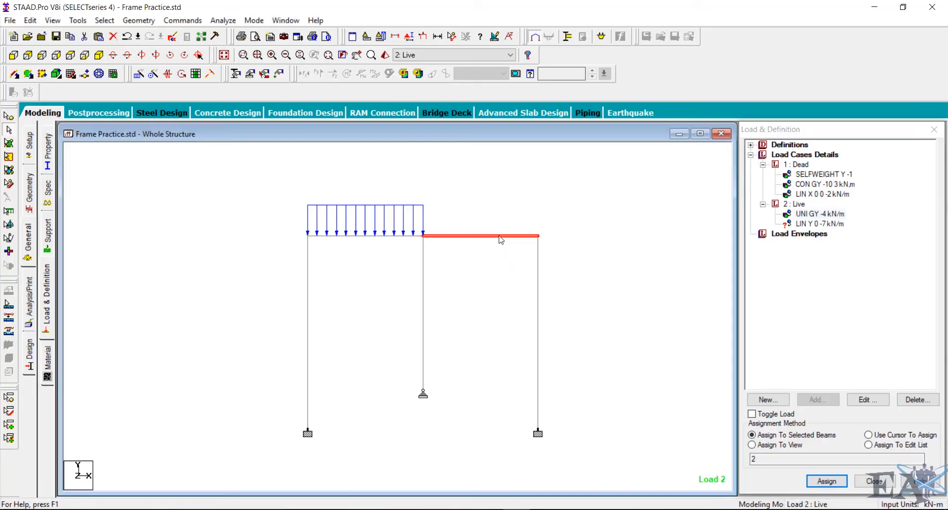
left_click(837, 224)
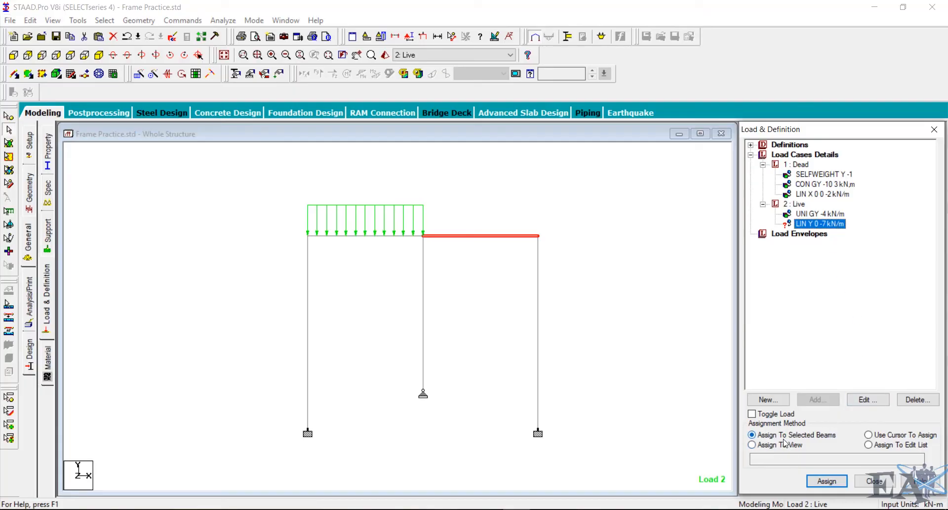
left_click(827, 480)
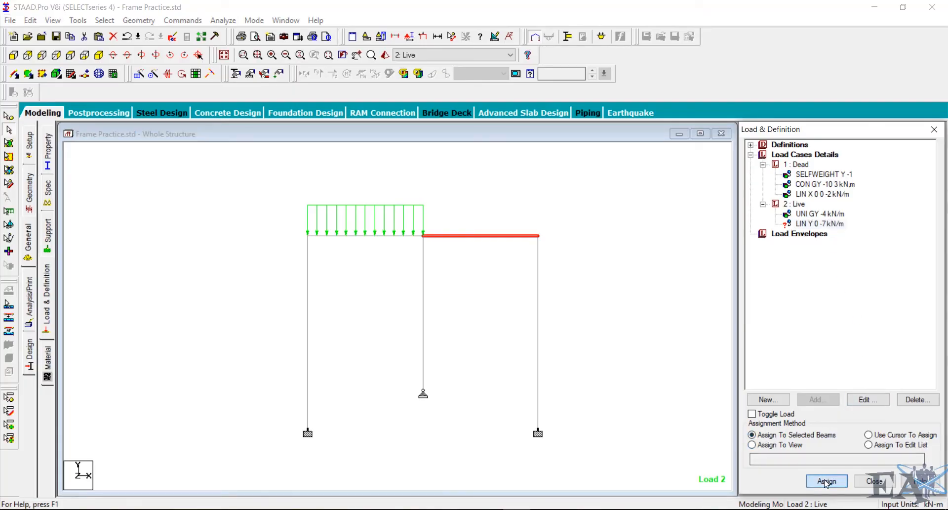
left_click(861, 341)
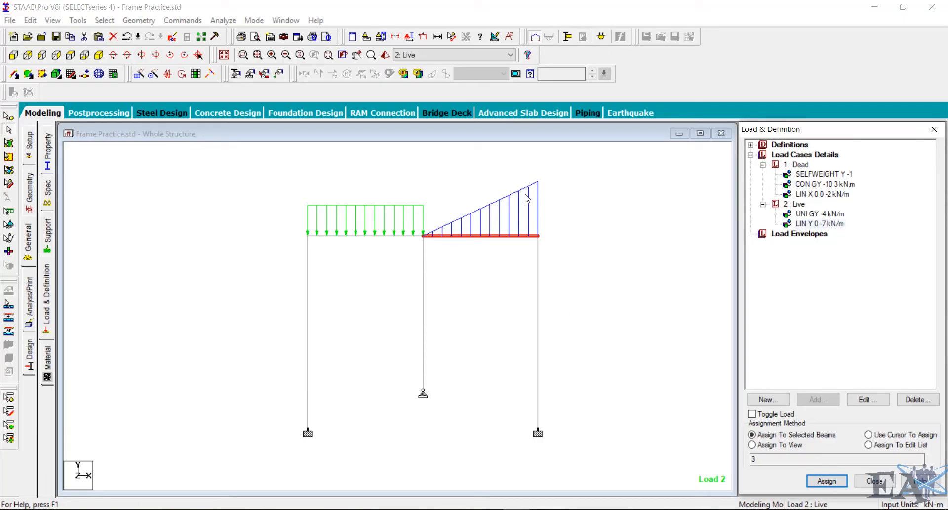
- Review each Dead and Live load item to see which members carry it on the frame
left_click(590, 232)
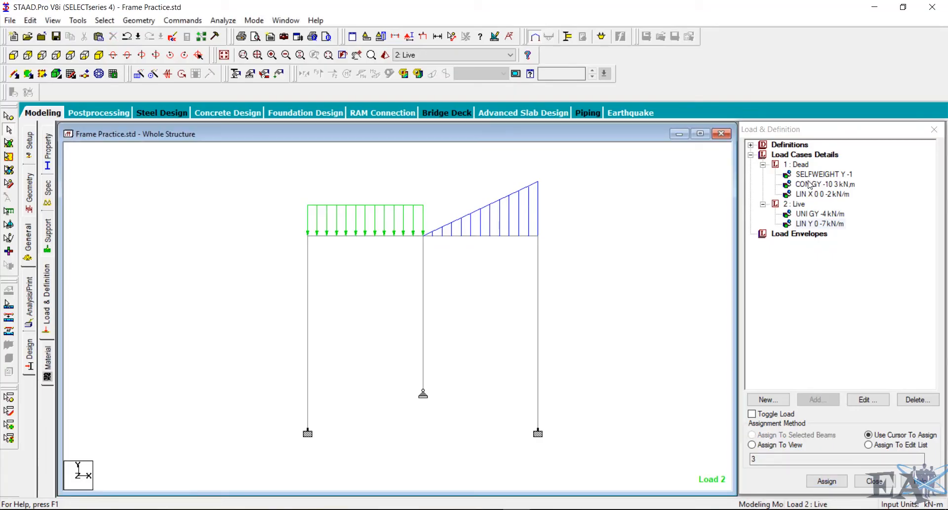
left_click(811, 184)
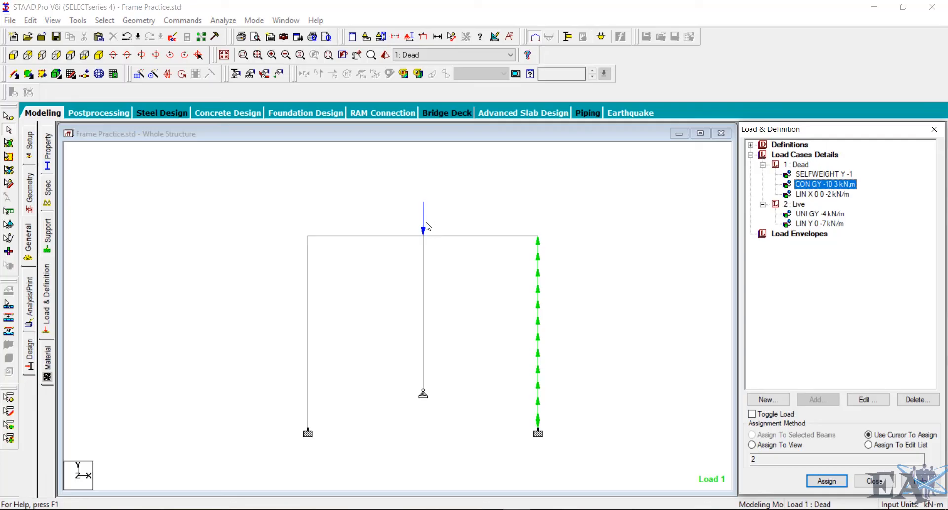
left_click(817, 194)
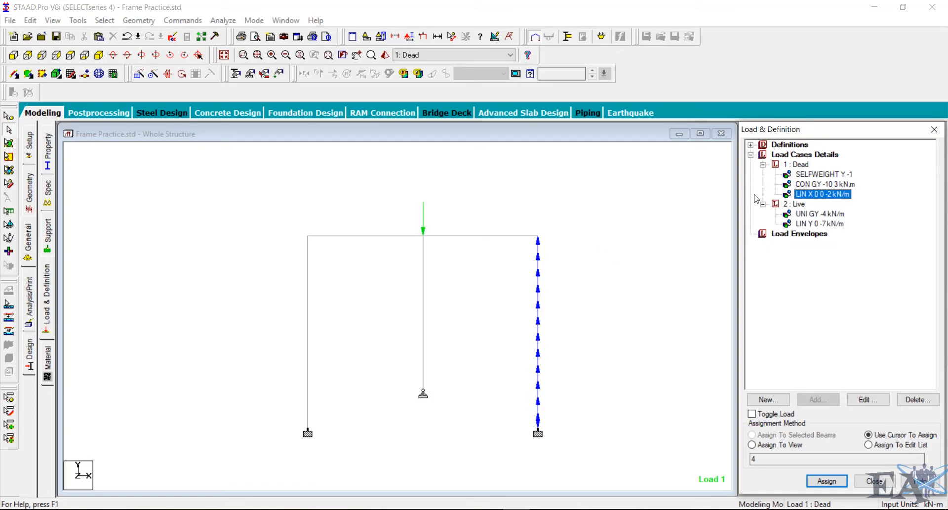
left_click(817, 214)
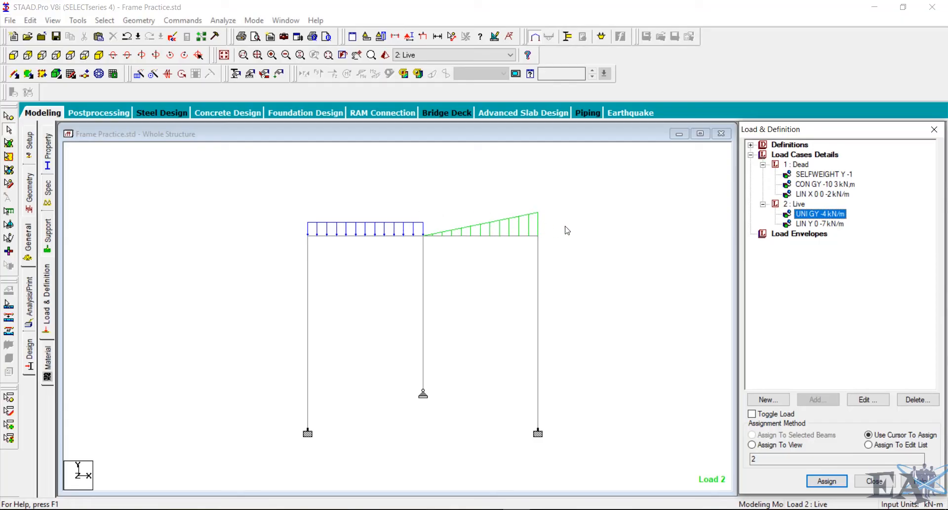
left_click(823, 224)
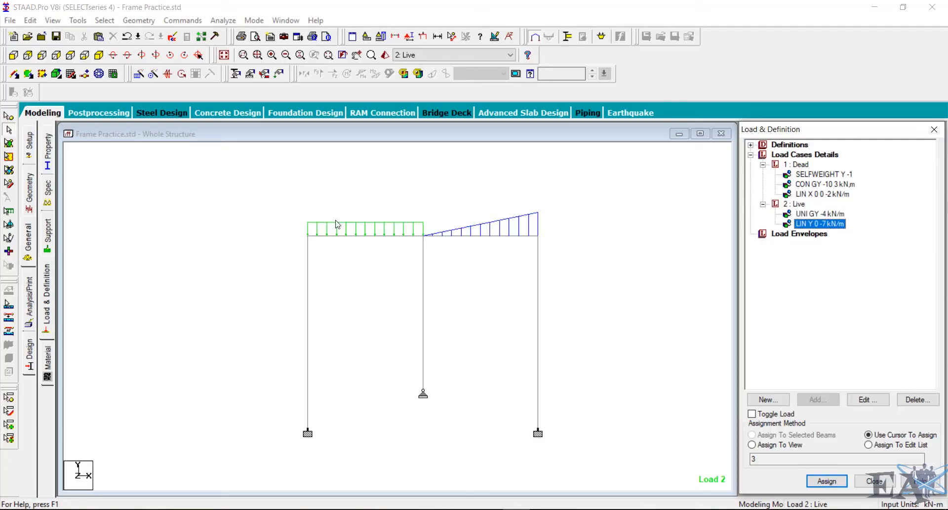
left_click(496, 233)
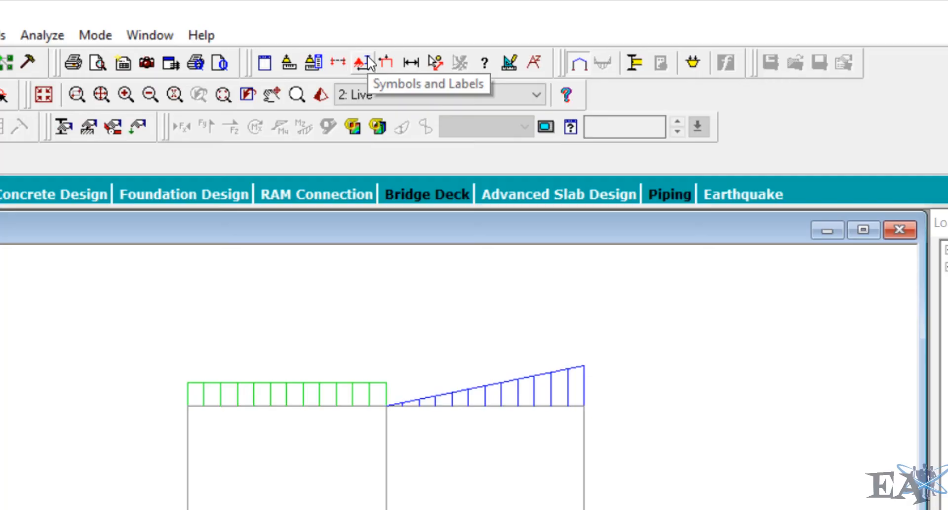
- Turn on load value labels in the diagram settings and check the Dead case loads with their values
left_click(368, 62)
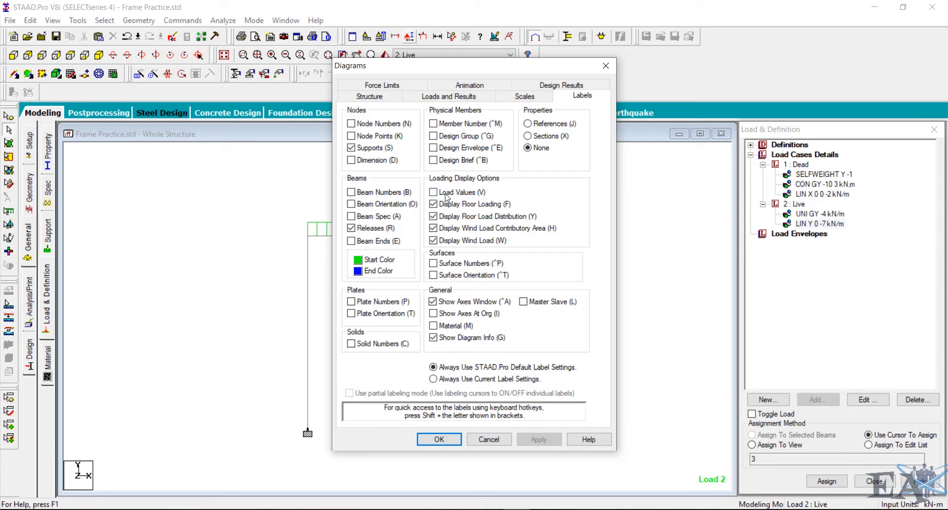
left_click(446, 197)
left_click_drag(470, 73, 660, 50)
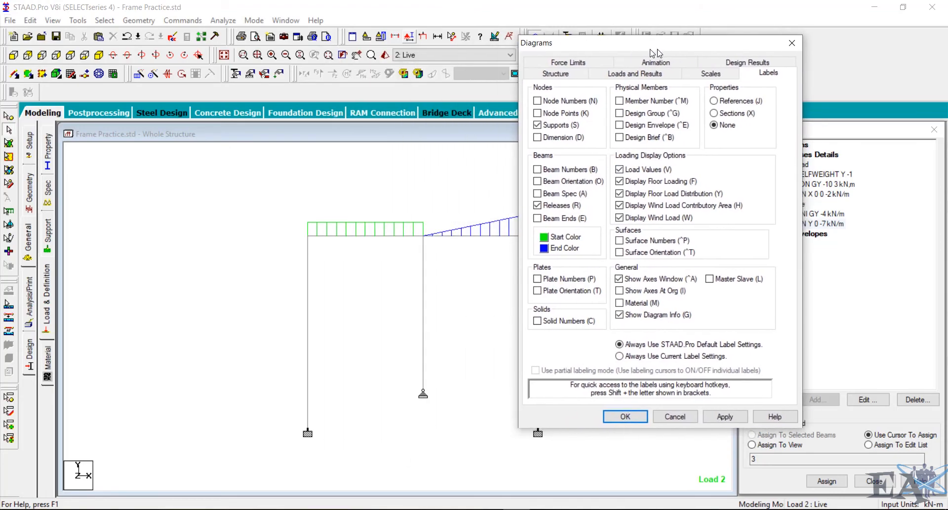
left_click(628, 418)
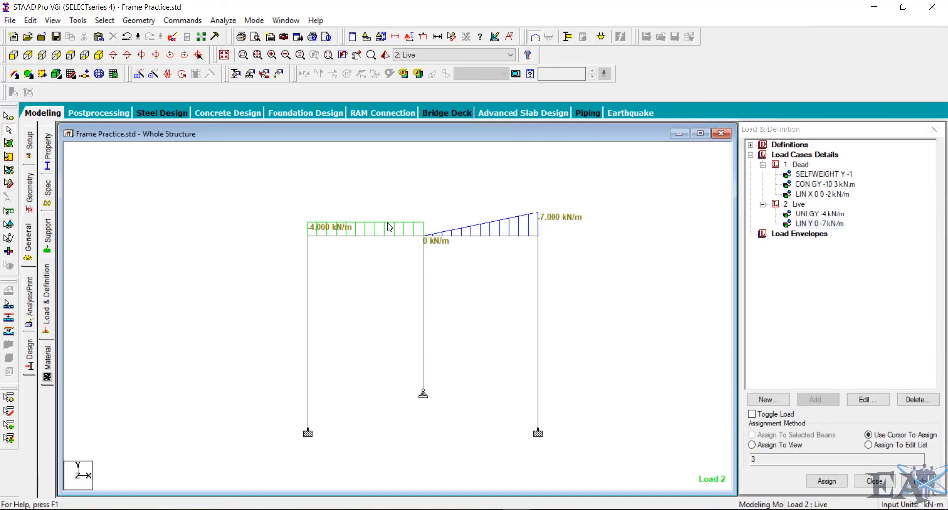
left_click(813, 185)
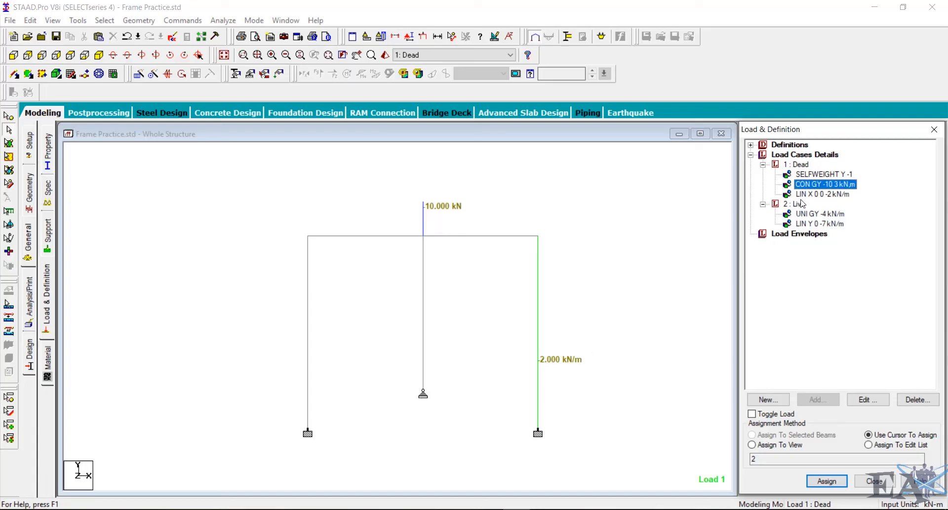
left_click(822, 194)
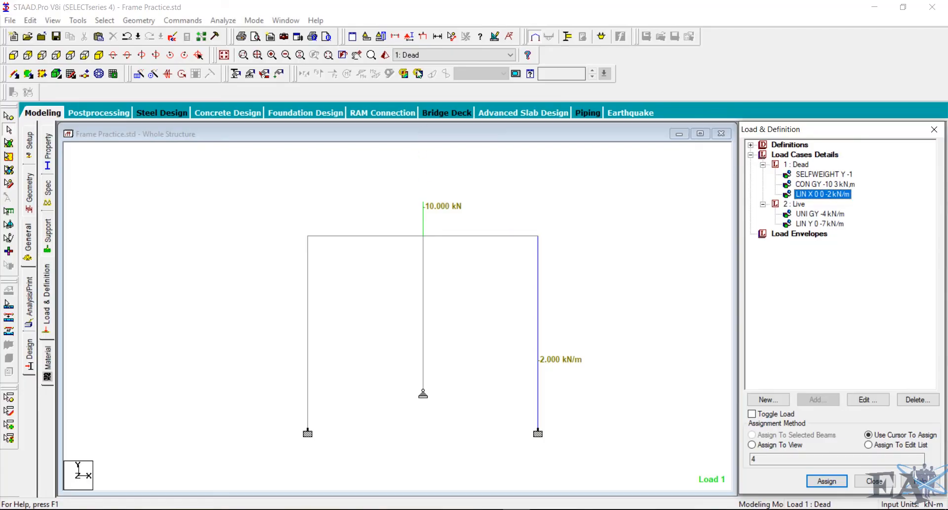
- Display member dimensions for the whole view, then remove them again
left_click(438, 37)
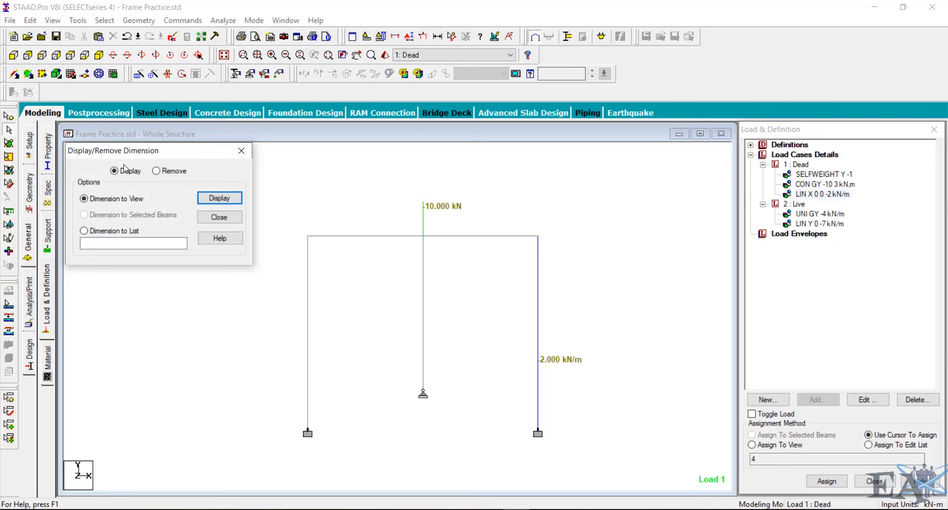
left_click(221, 200)
left_click(171, 171)
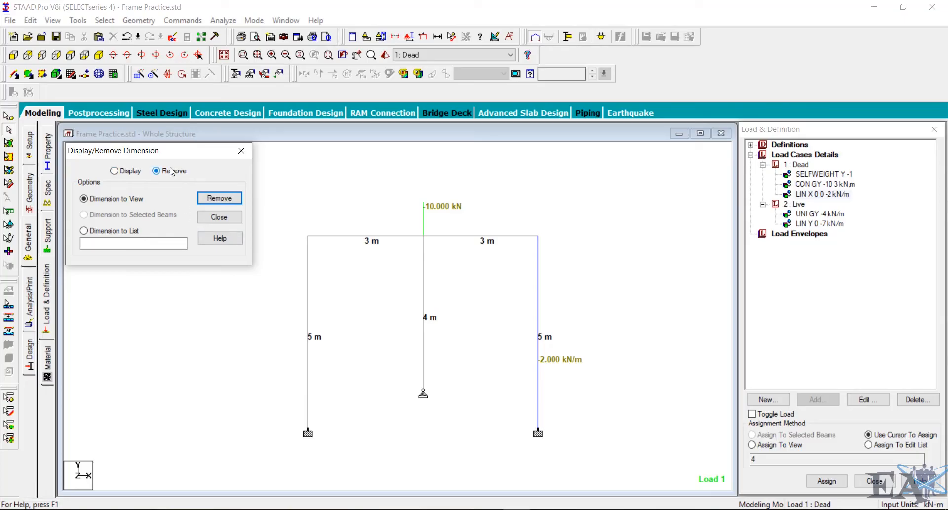
left_click(221, 199)
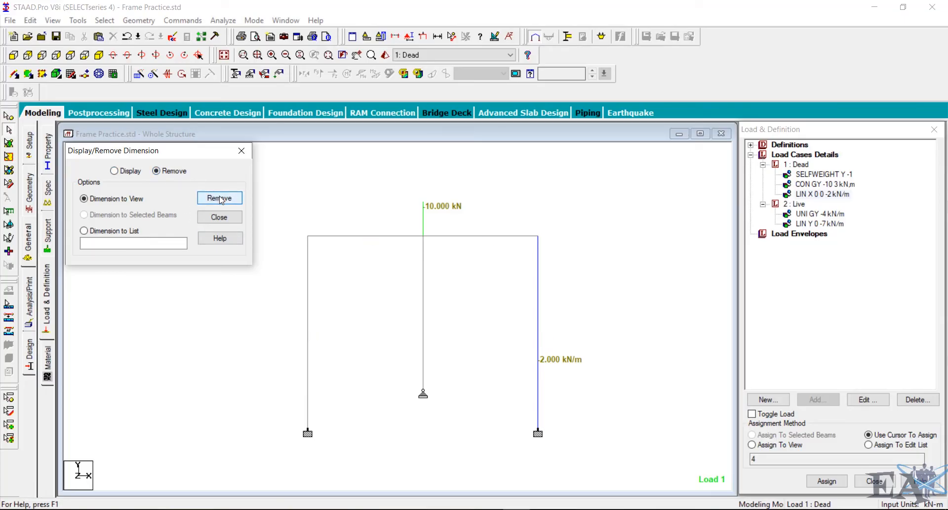
left_click(242, 150)
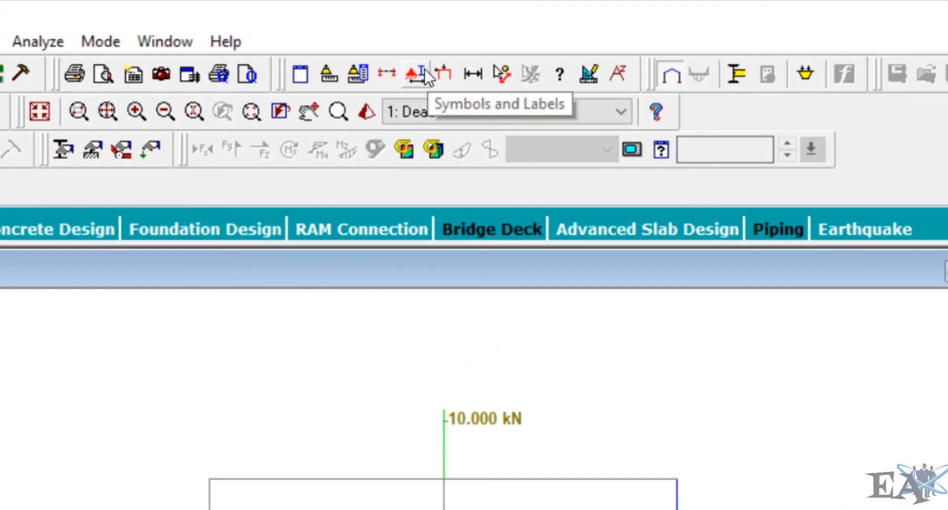
- Turn off the load value labels in the diagram settings
left_click(420, 73)
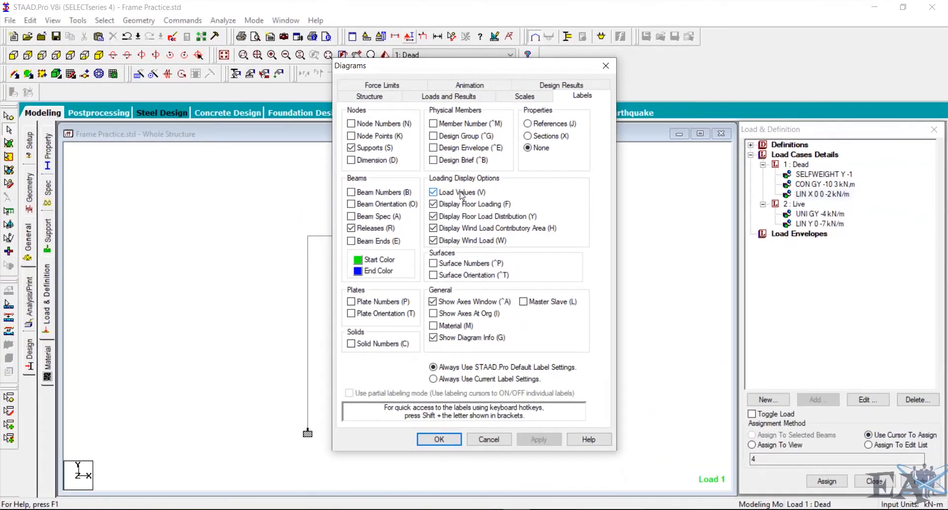
left_click(459, 193)
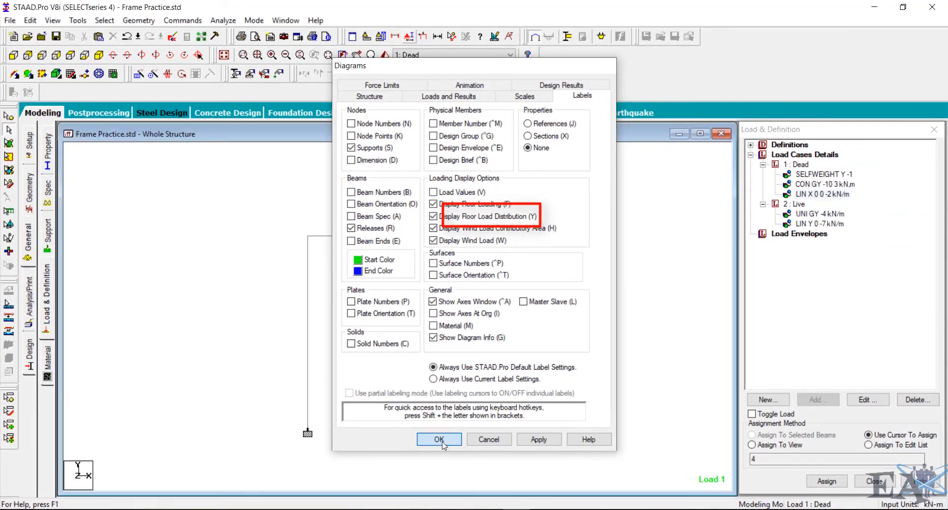
left_click(444, 441)
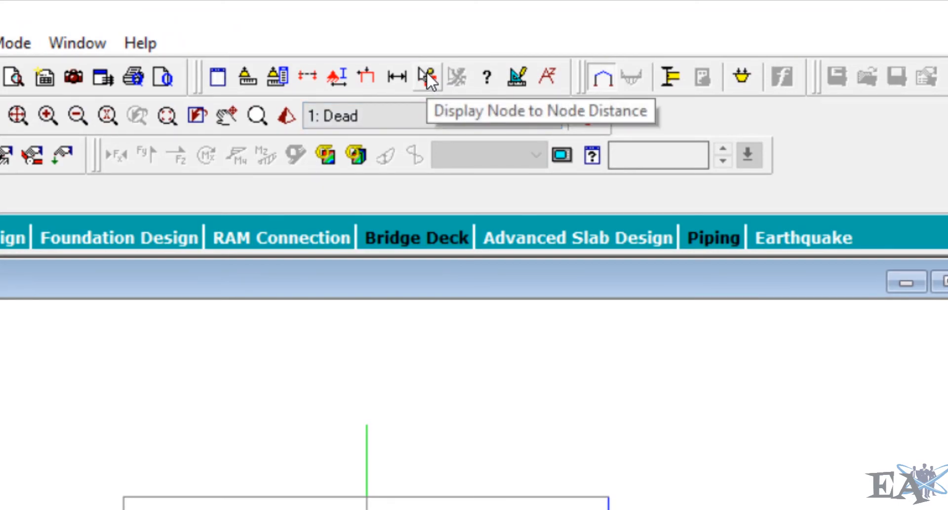
- Measure the node-to-node distance between the middle and right top nodes, accepting the auto save
left_click(425, 73)
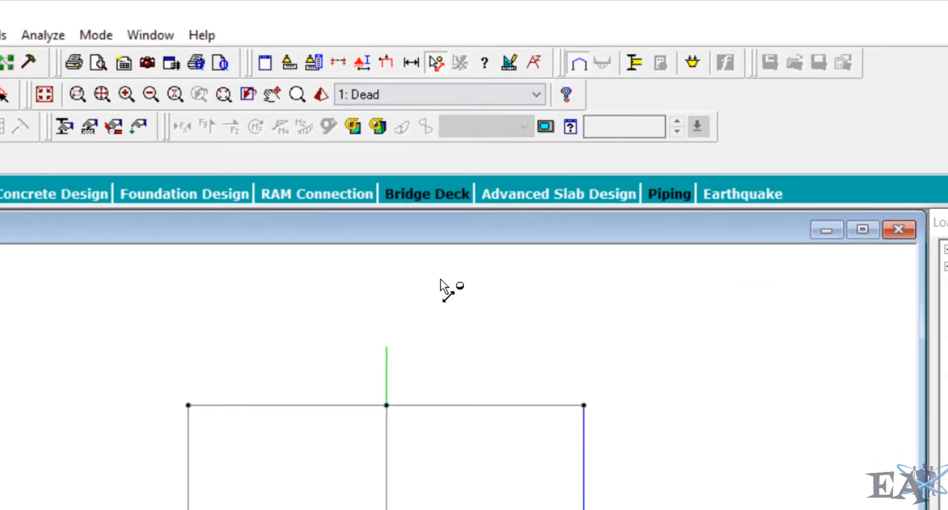
left_click(387, 405)
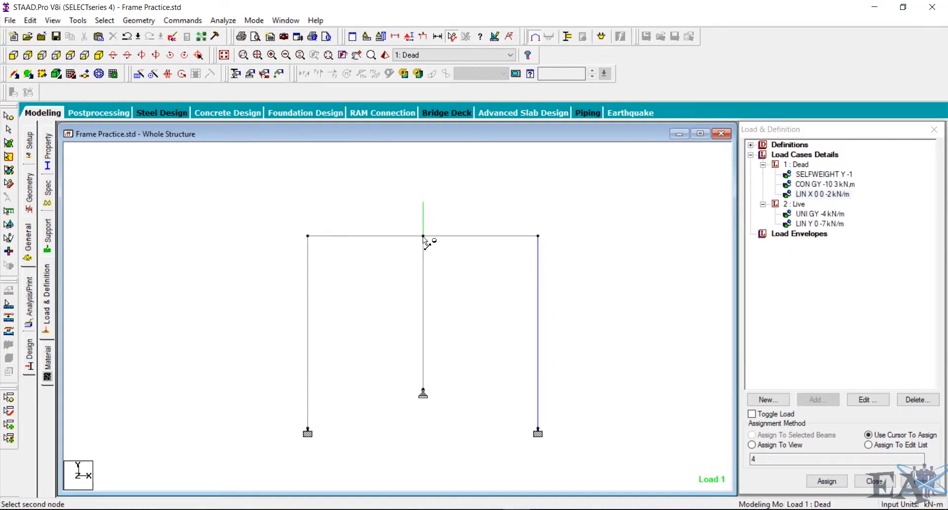
left_click(538, 236)
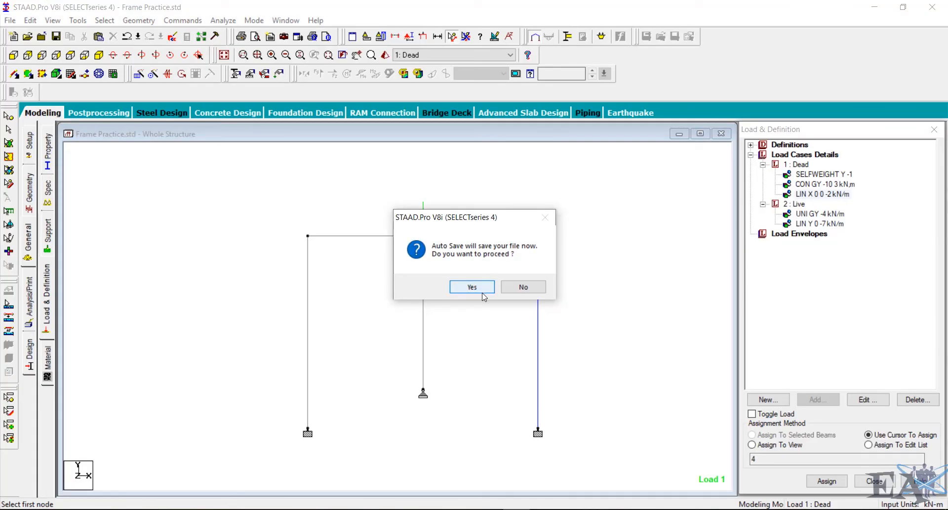
left_click(472, 288)
left_click(393, 278)
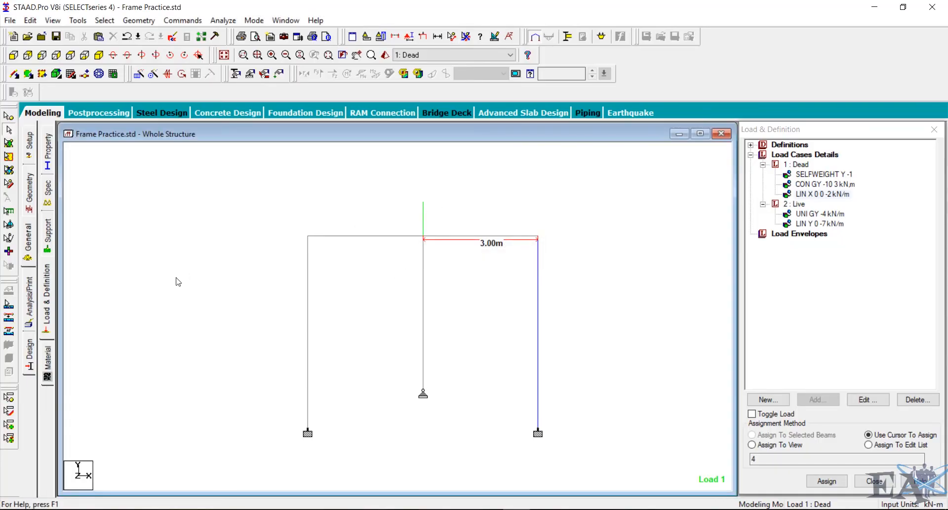
- Add a Perform Analysis command with the All print option and close the dialog
left_click(30, 315)
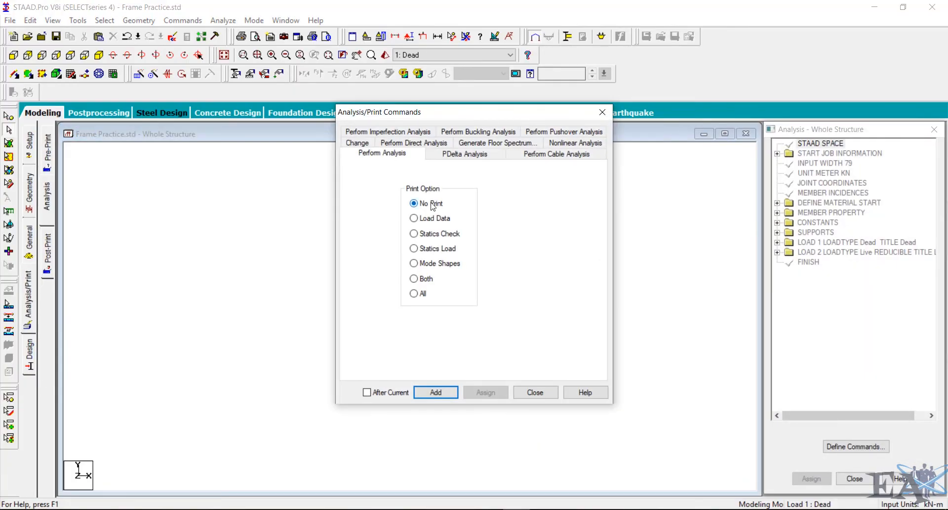
left_click(414, 293)
left_click(441, 394)
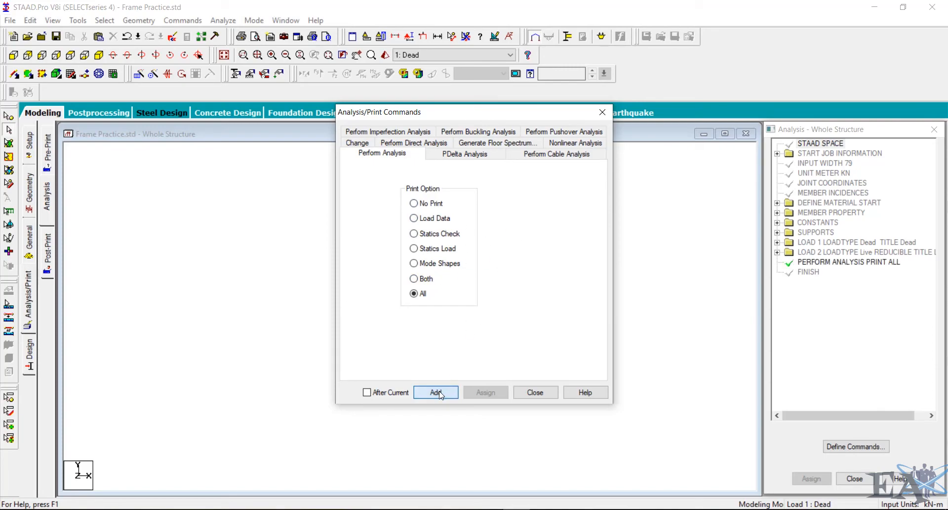
left_click(527, 390)
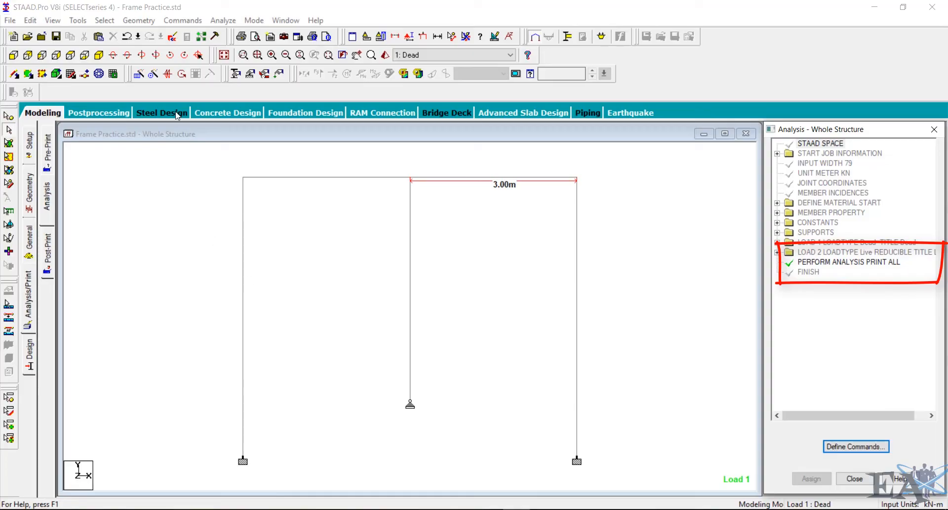
- Run the analysis, saving the modified structure, and open the output file when it finishes
left_click(224, 21)
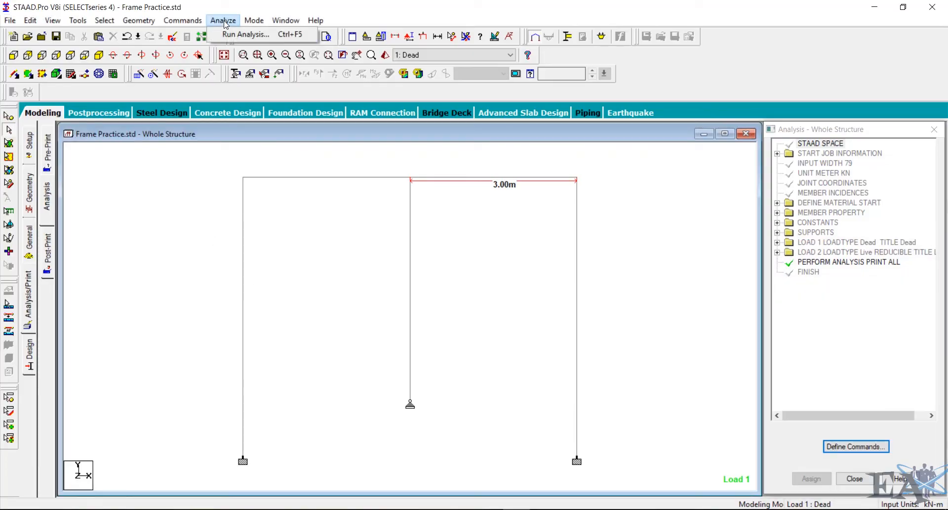
left_click(235, 35)
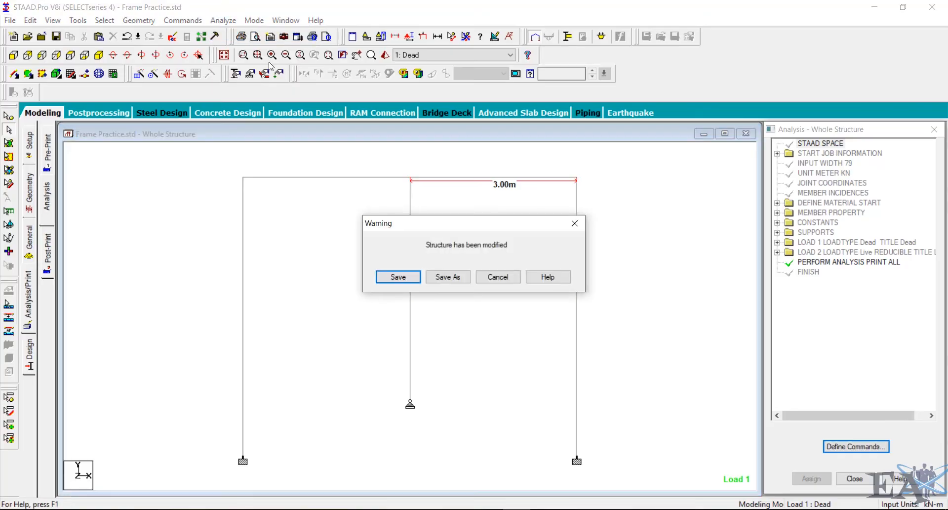
left_click(398, 277)
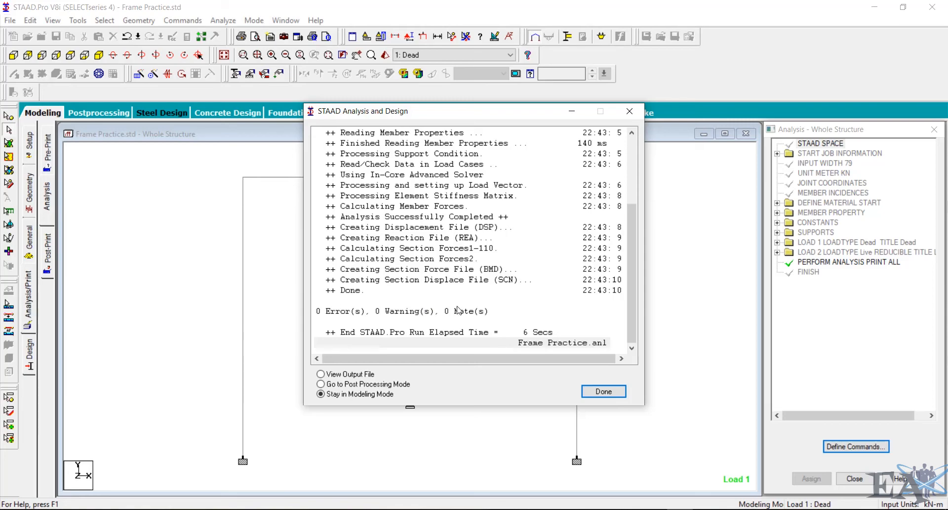
left_click(335, 376)
left_click(600, 392)
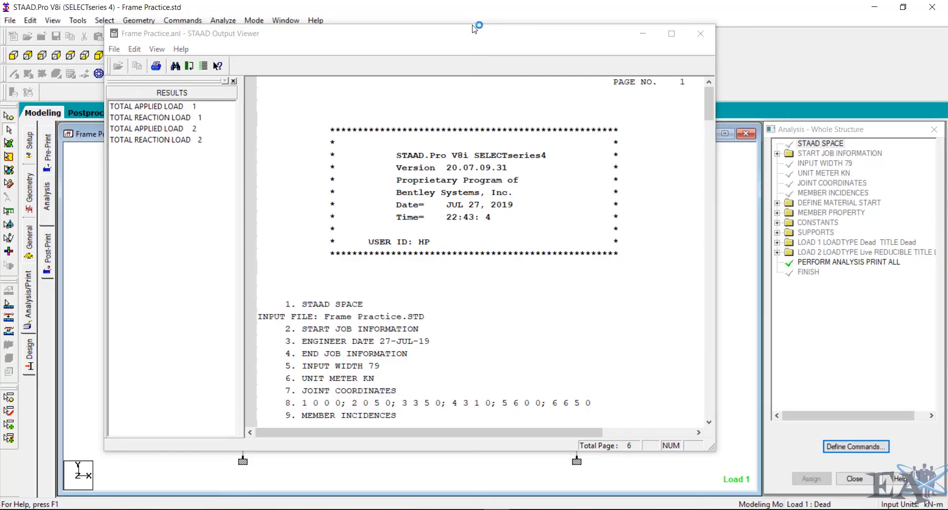
- Maximize the output viewer and scroll through the echoed input commands
left_click(654, 33)
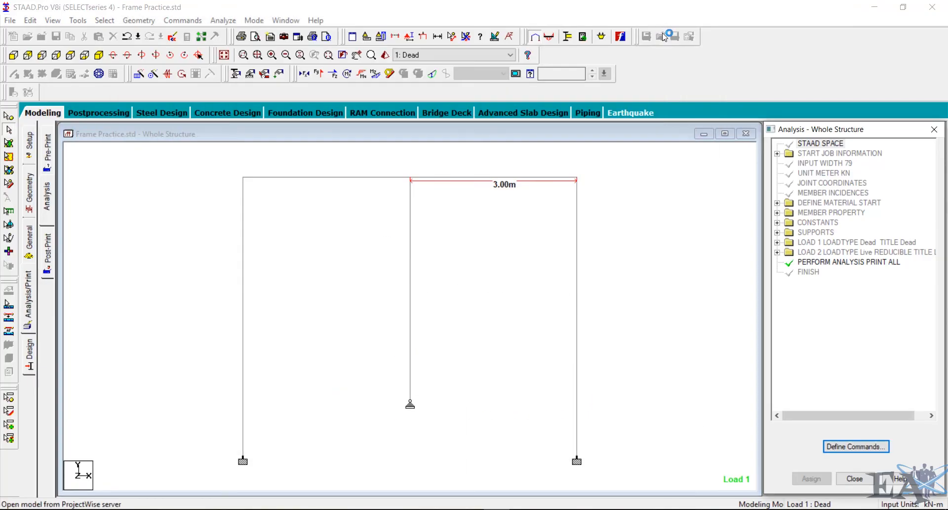
left_click(690, 509)
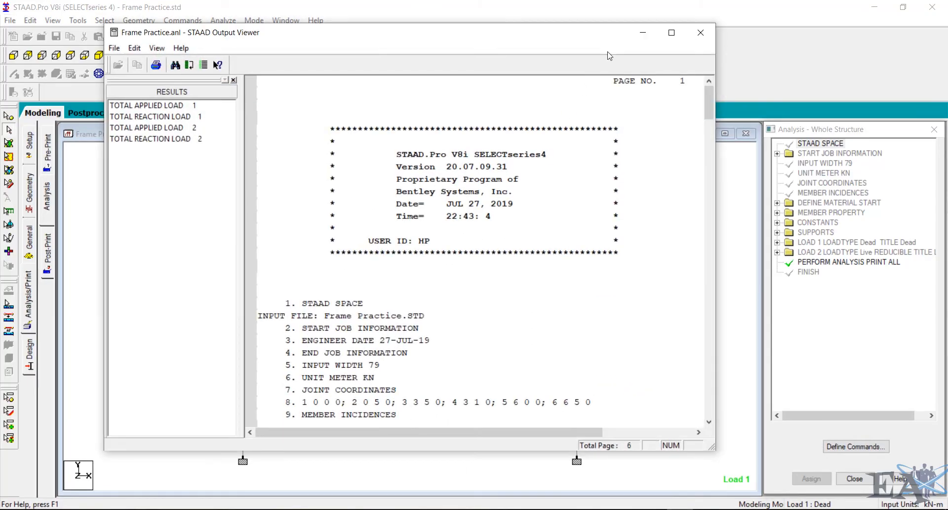
left_click(671, 33)
scroll(239, 114, "down", 5)
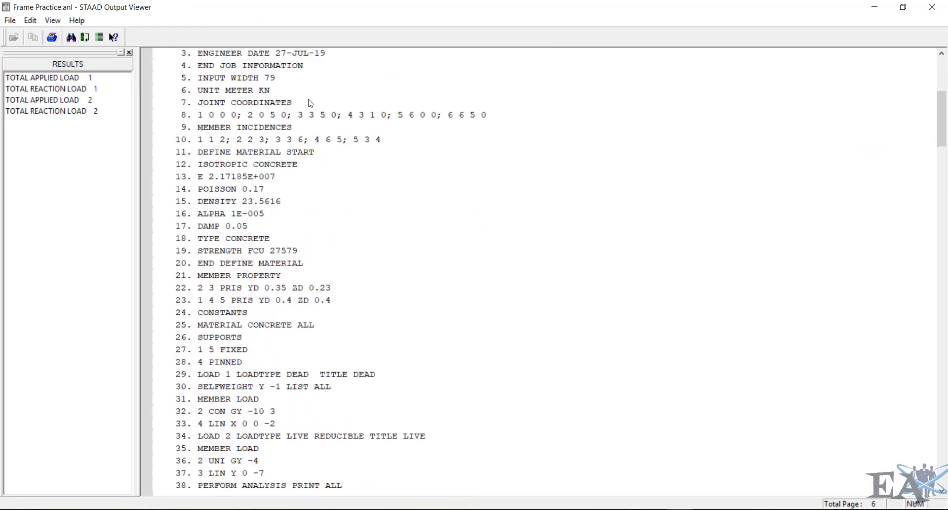
- Scroll through the output file to review the load data, joint equivalent loads and support reaction summaries
scroll(335, 300, "down", 10)
scroll(335, 300, "down", 5)
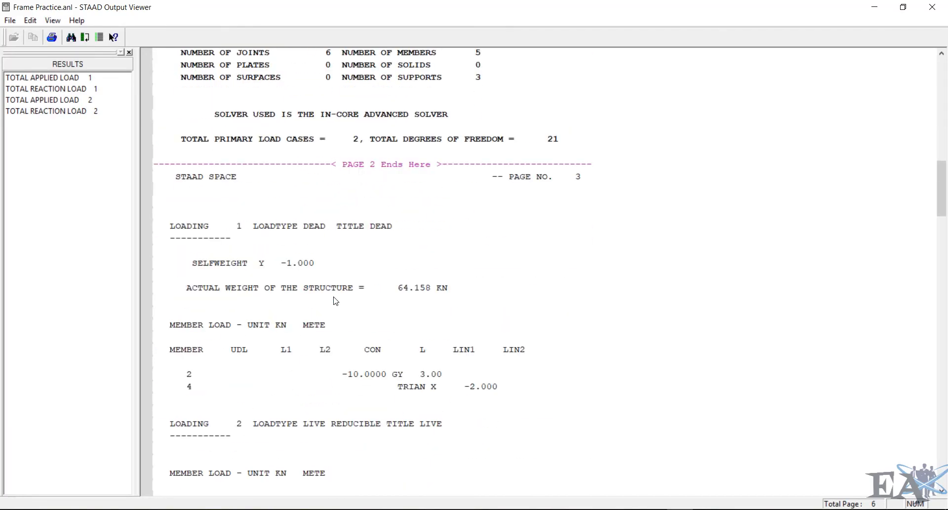
scroll(335, 301, "down", 3)
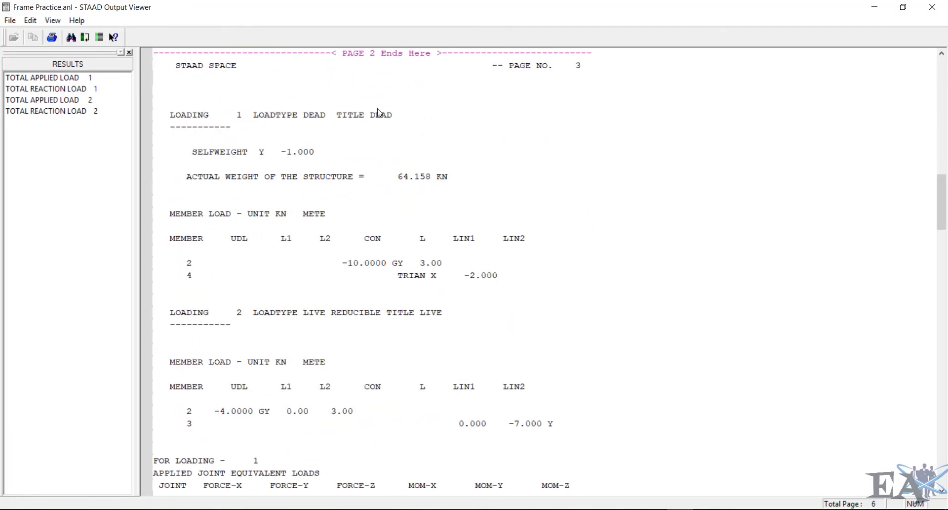
scroll(239, 233, "down", 2)
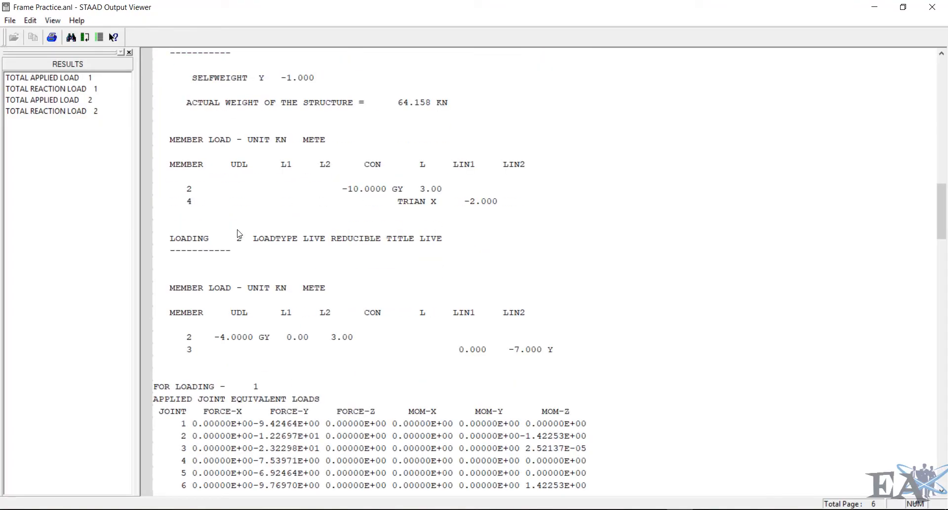
scroll(239, 233, "down", 2)
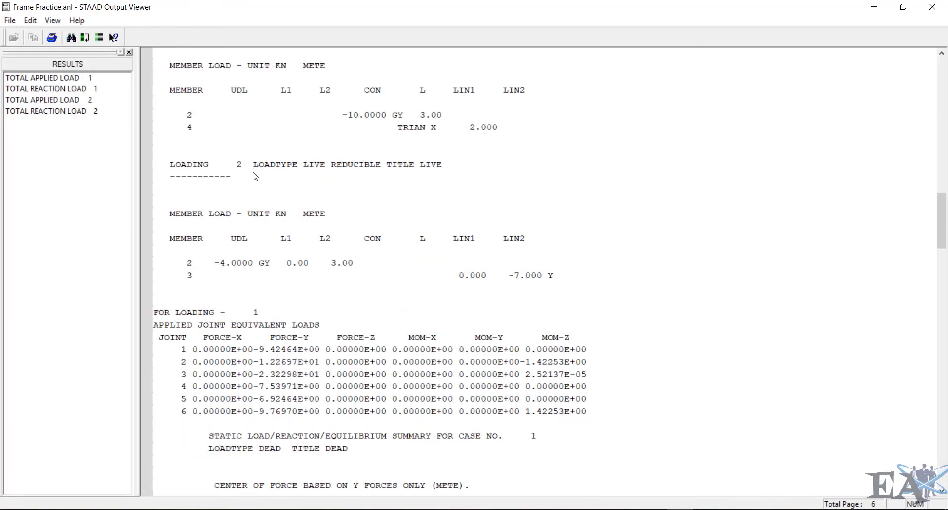
scroll(296, 262, "down", 4)
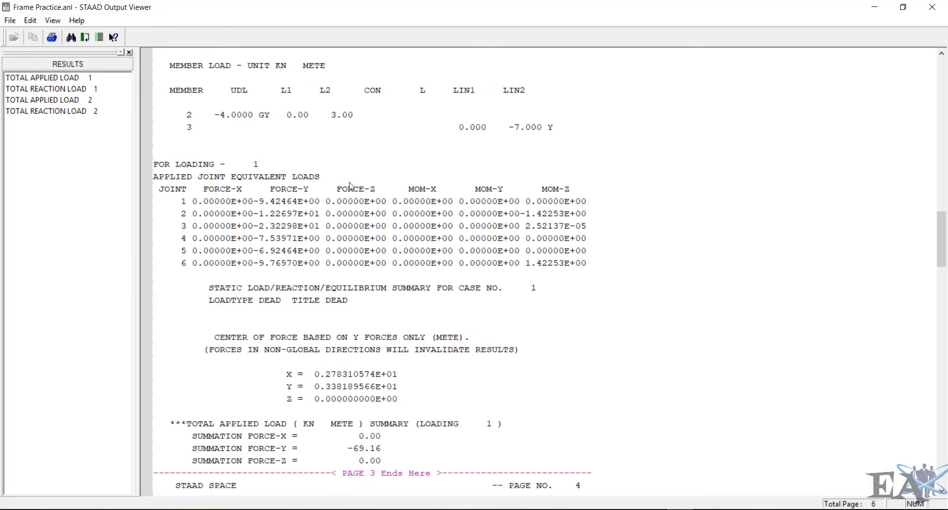
scroll(352, 186, "down", 9)
scroll(352, 186, "down", 9)
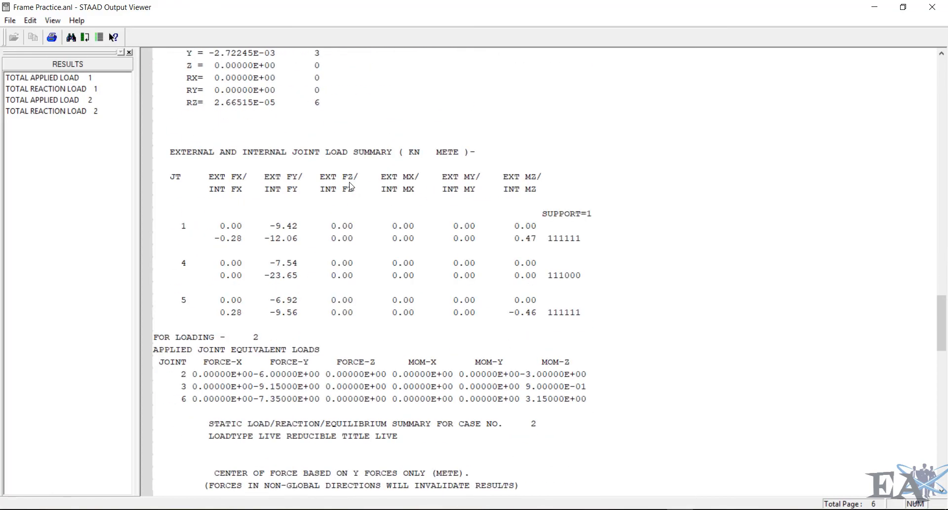
scroll(351, 186, "down", 20)
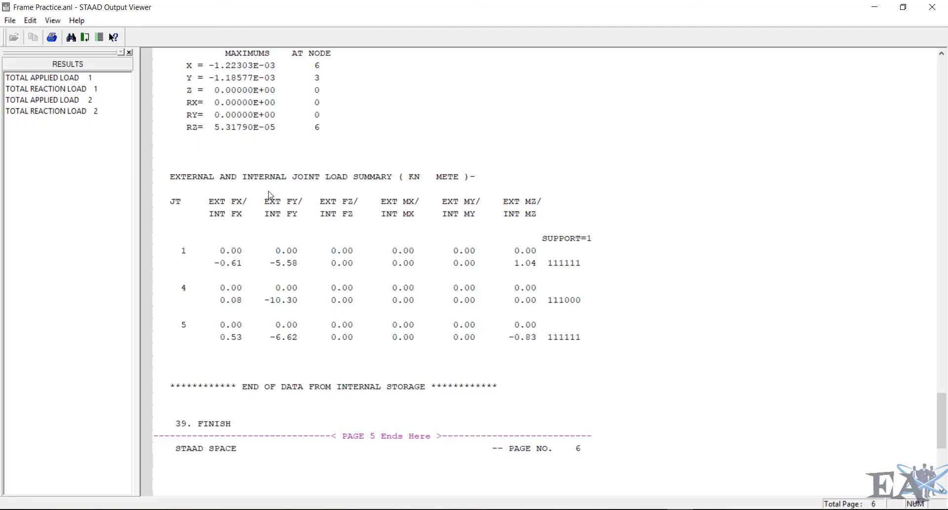
scroll(271, 195, "down", 8)
scroll(270, 195, "up", 4)
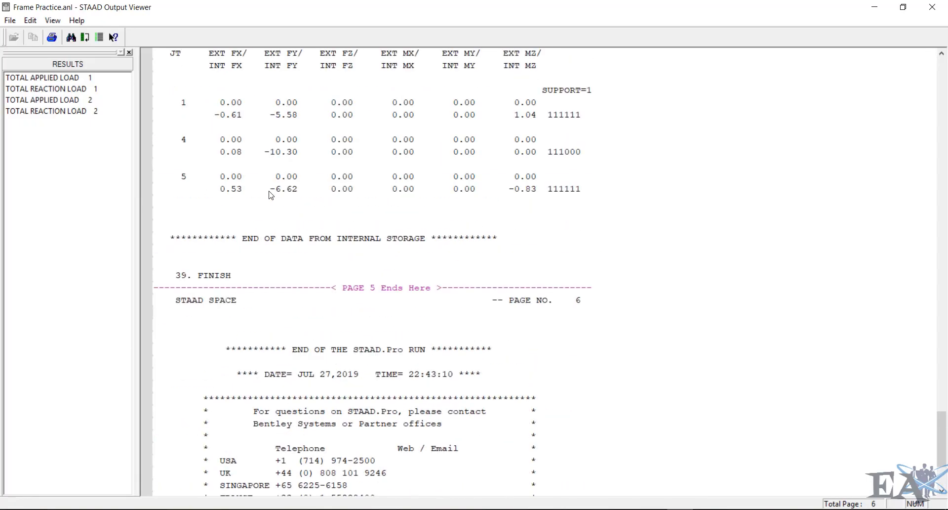
- Close the output viewer and enter Postprocessing with load cases 1 Dead and 2 Live selected for the results
left_click(931, 6)
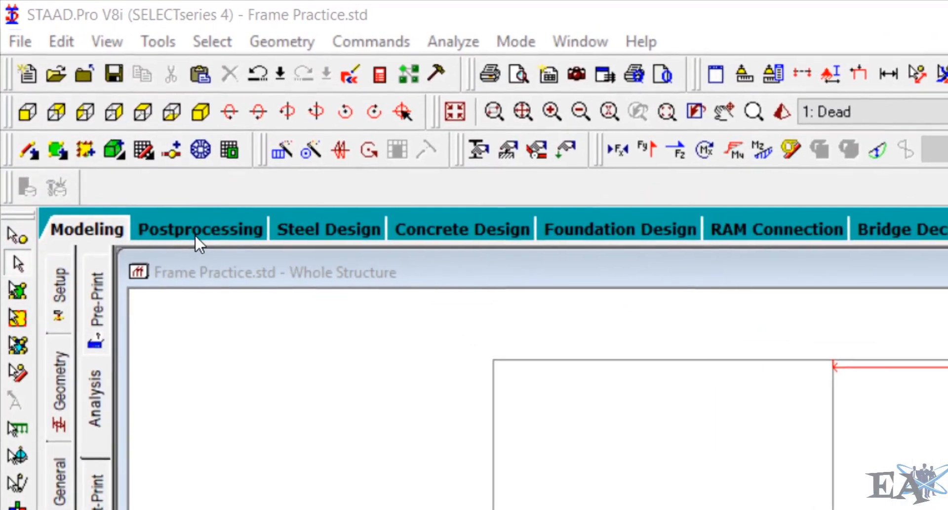
left_click(197, 233)
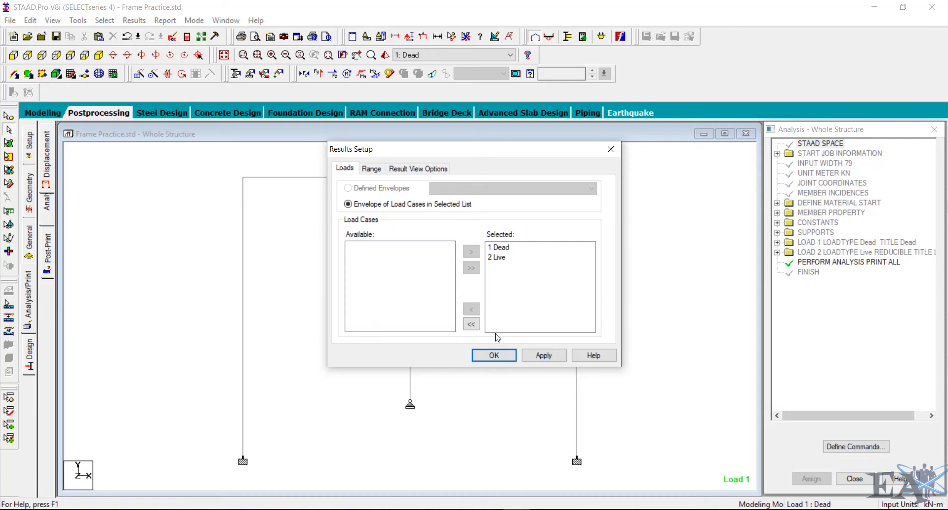
left_click(415, 209)
left_click(366, 247)
left_click(359, 255)
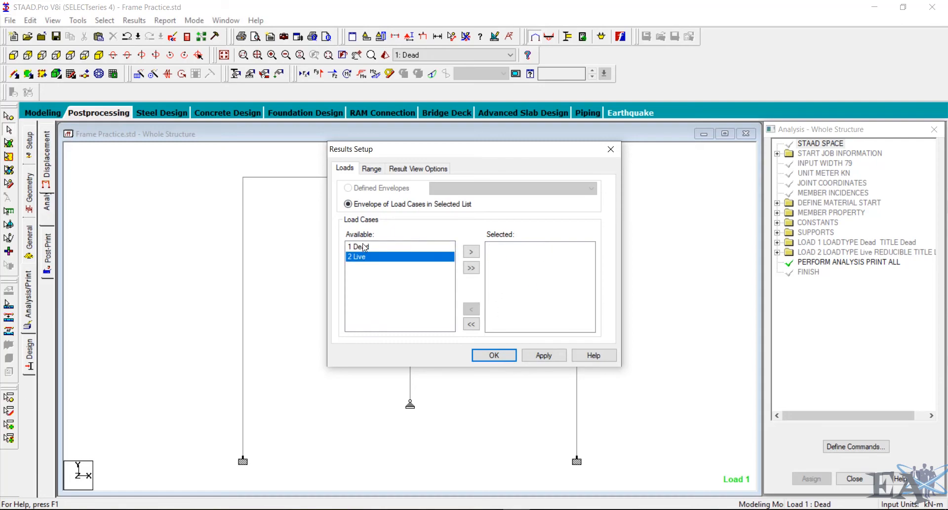
left_click(363, 245)
left_click(367, 265)
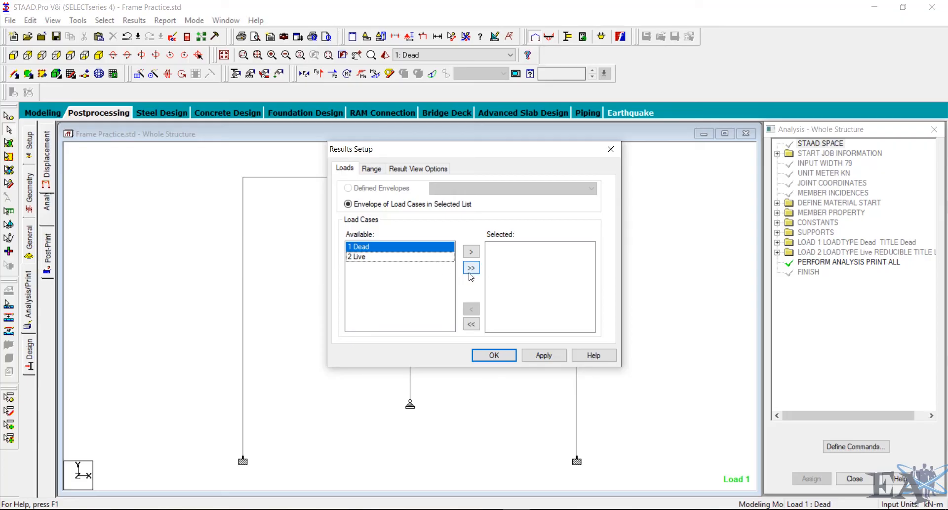
left_click(473, 268)
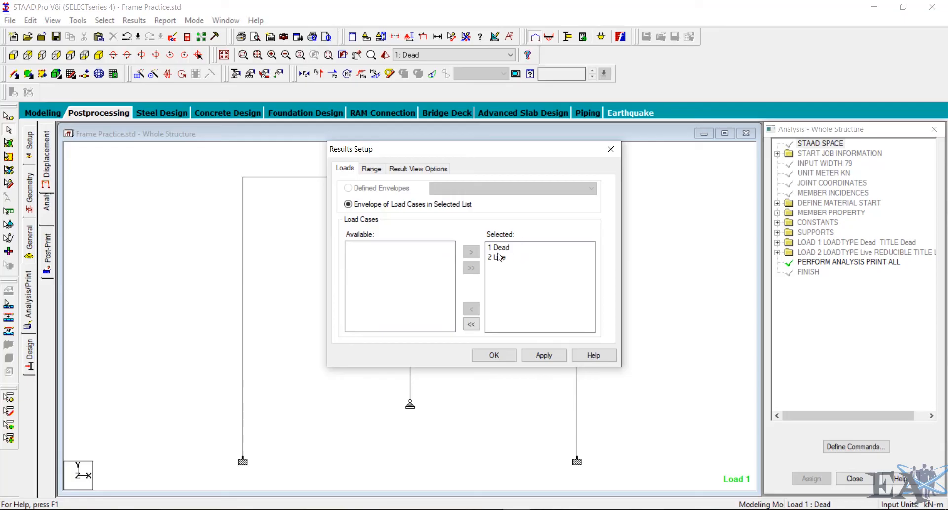
left_click(494, 355)
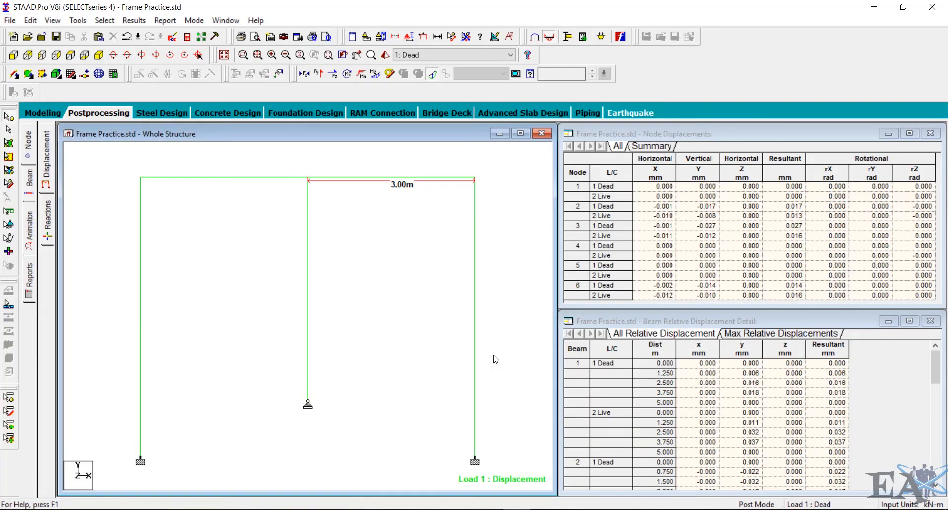
- Maximize the structure view and remove all node-to-node distance displays
left_click(521, 133)
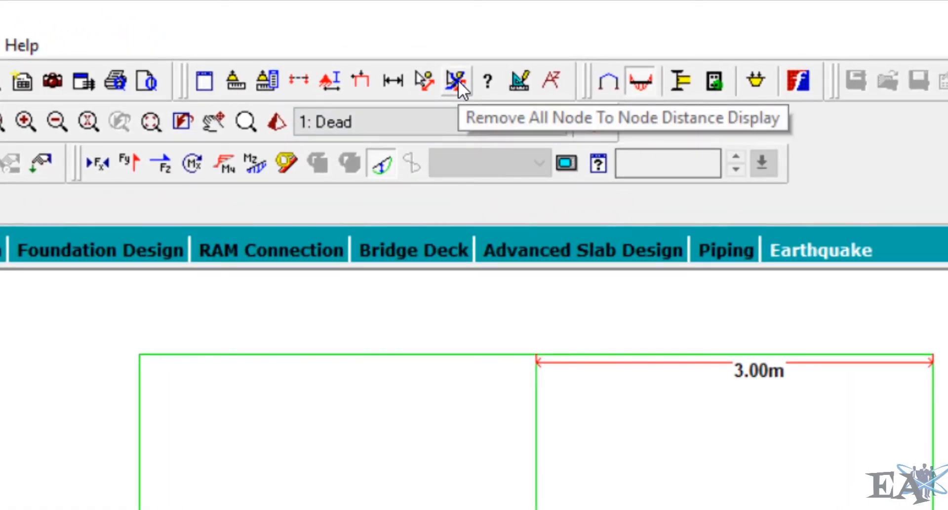
left_click(455, 80)
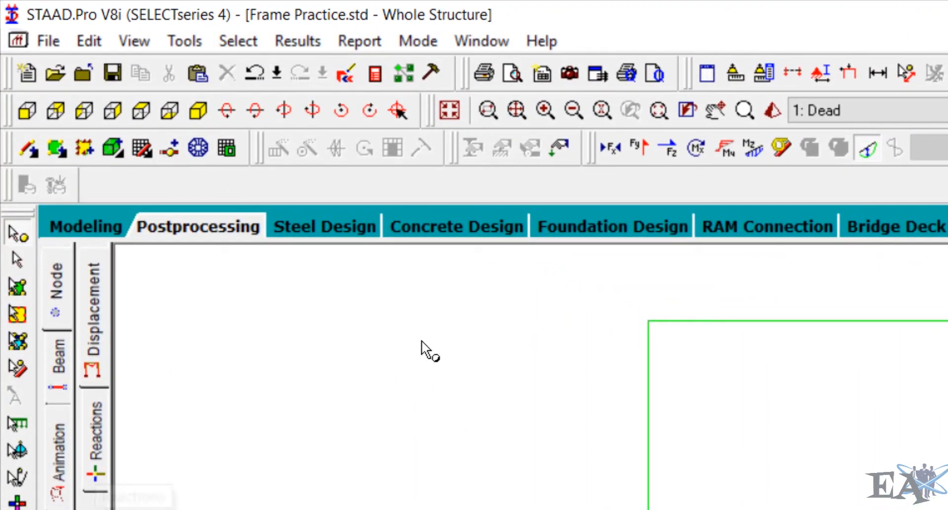
- Annotate the support reactions in Global X, Global Y and rZ, then remove all annotations
left_click(288, 42)
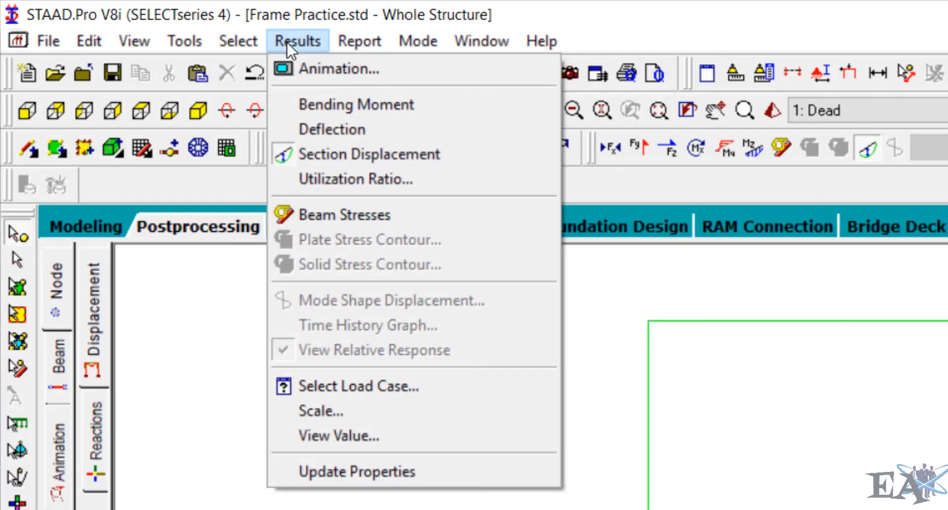
left_click(361, 432)
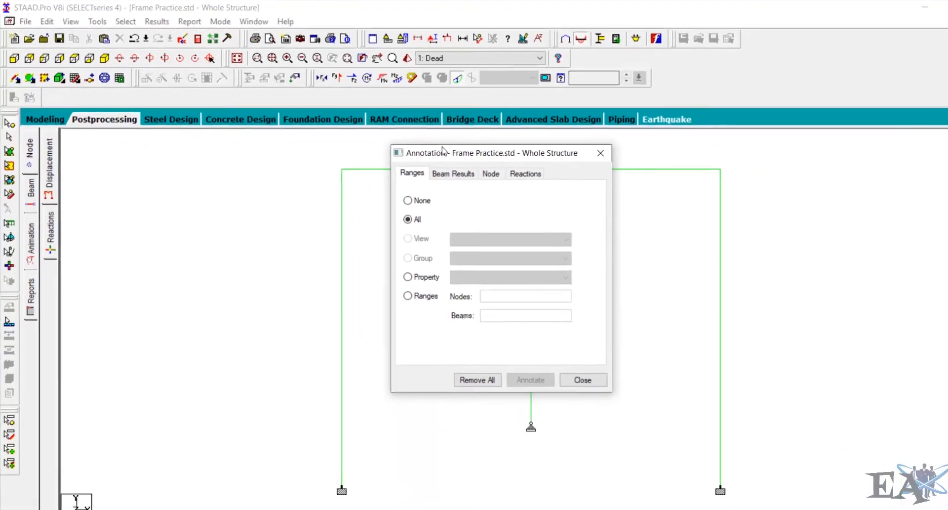
left_click_drag(443, 147, 146, 97)
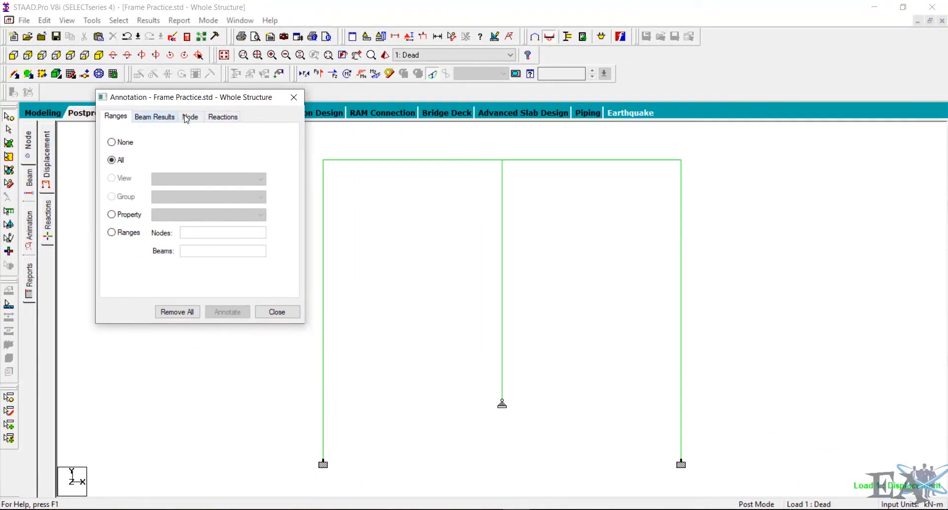
left_click(228, 119)
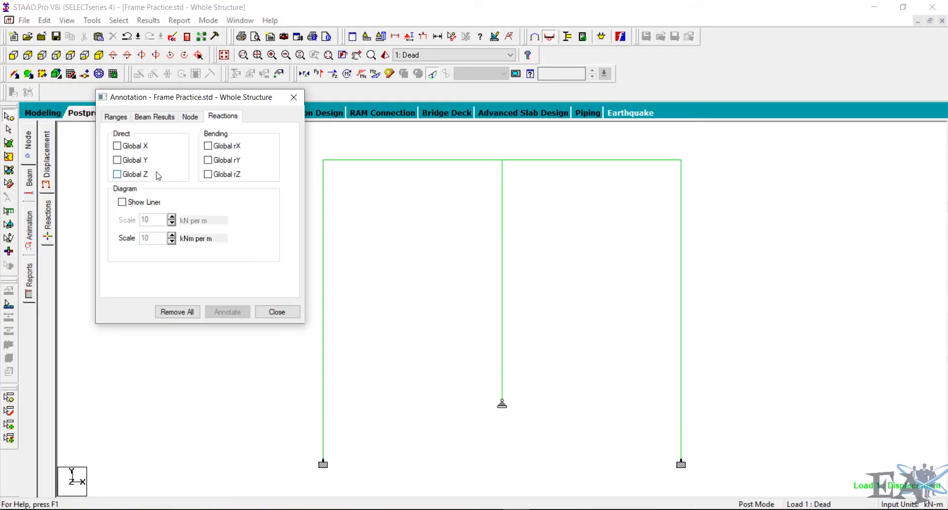
left_click(117, 160)
left_click(227, 312)
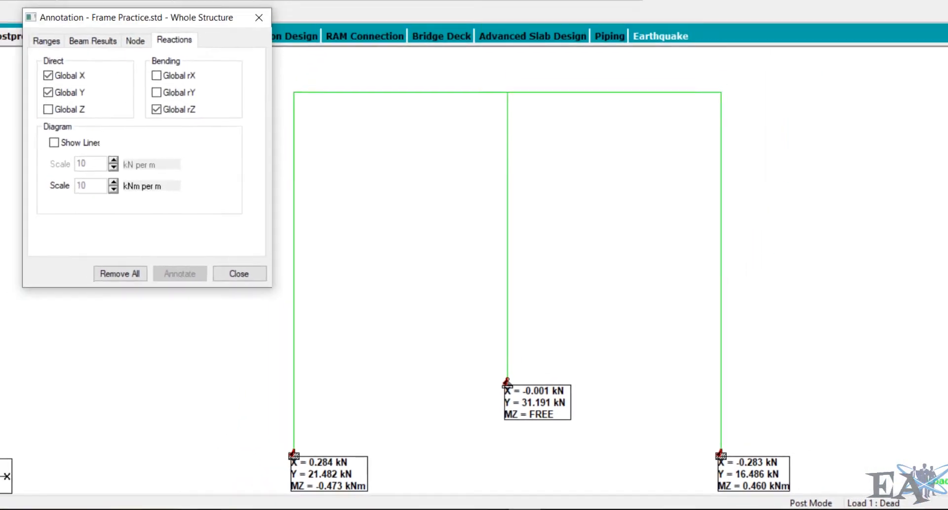
left_click(113, 275)
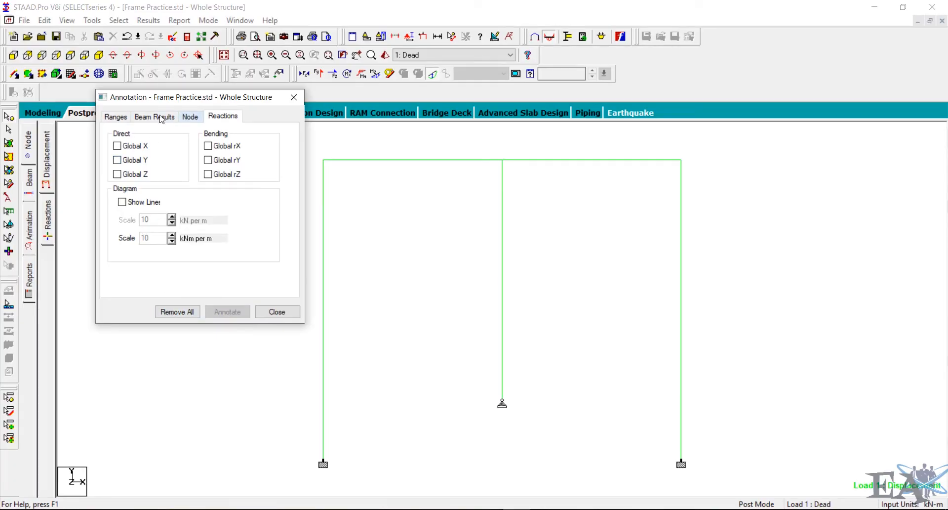
- Try to annotate the maximum bending moments on the beams, dismissing the warning
left_click(140, 118)
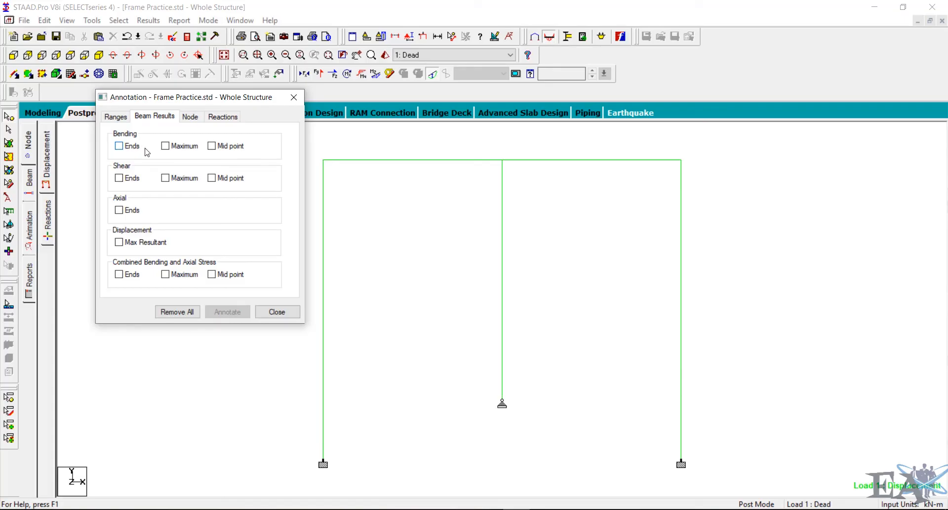
left_click(181, 147)
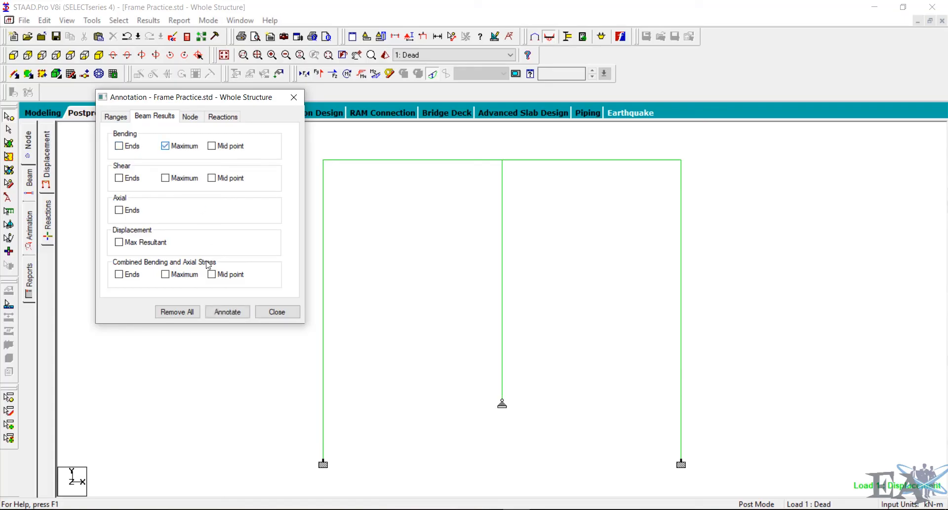
left_click(229, 313)
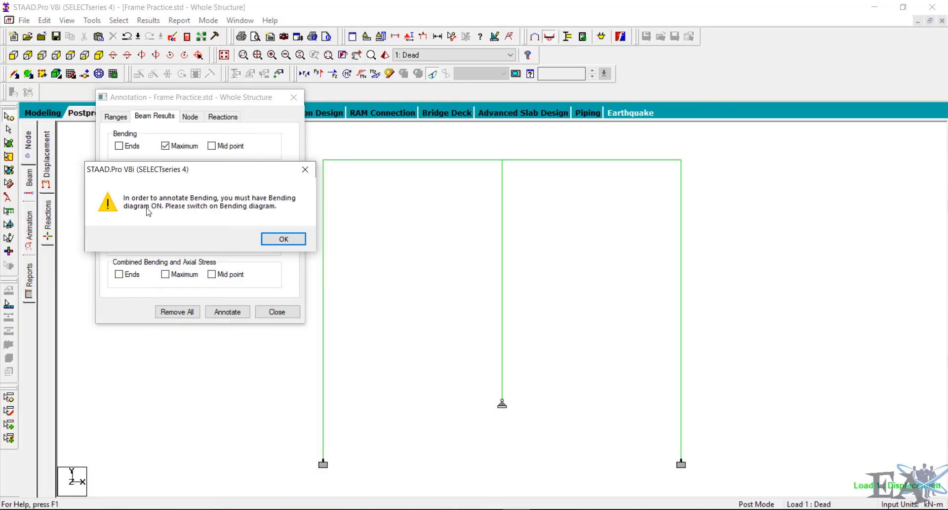
left_click(283, 239)
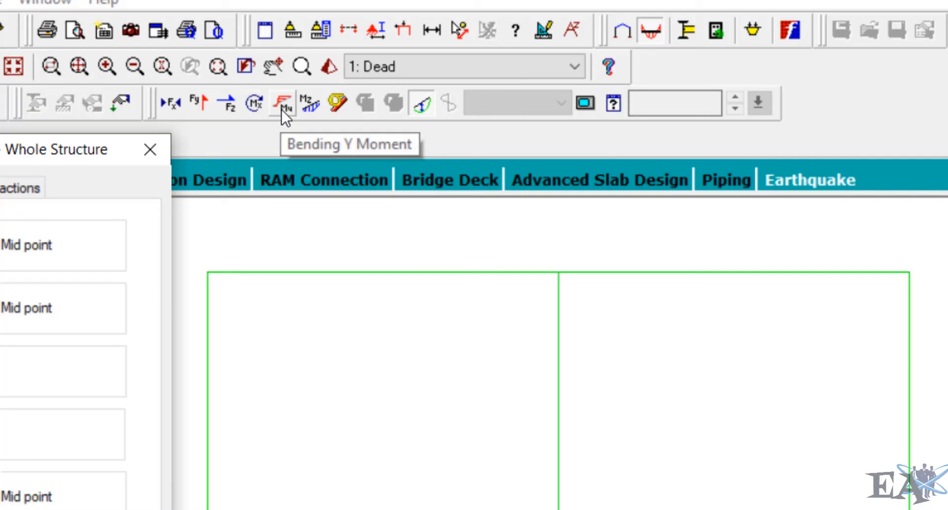
- Turn on the Mz bending moment diagram with maximum values annotated and close the annotation dialog
left_click(315, 103)
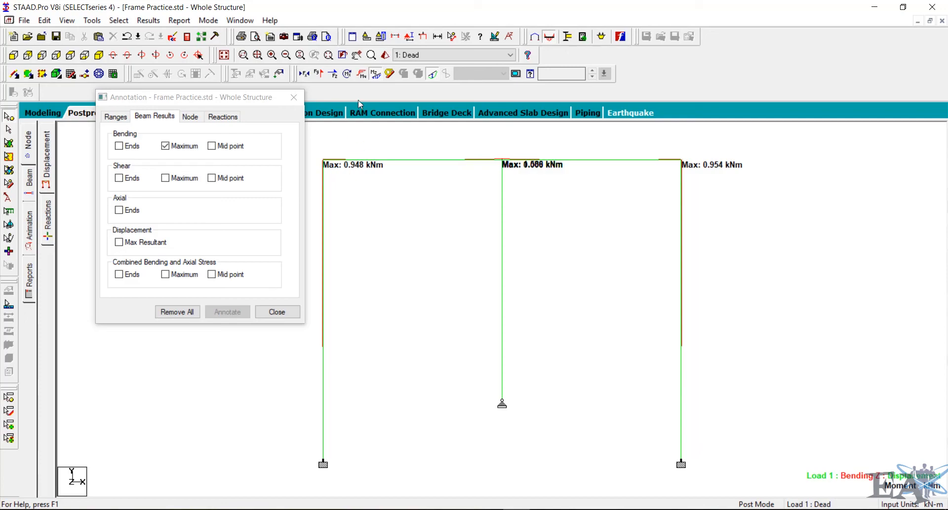
left_click(363, 75)
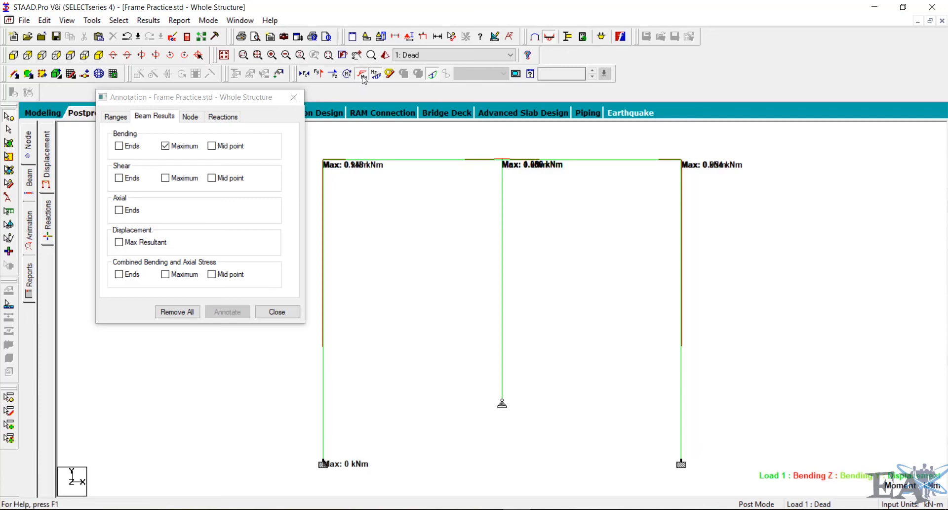
left_click(375, 75)
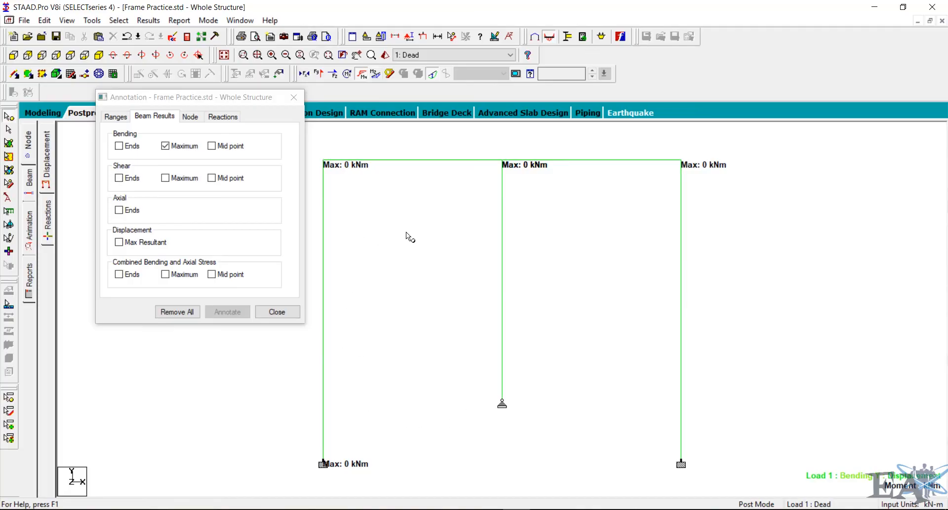
left_click(374, 74)
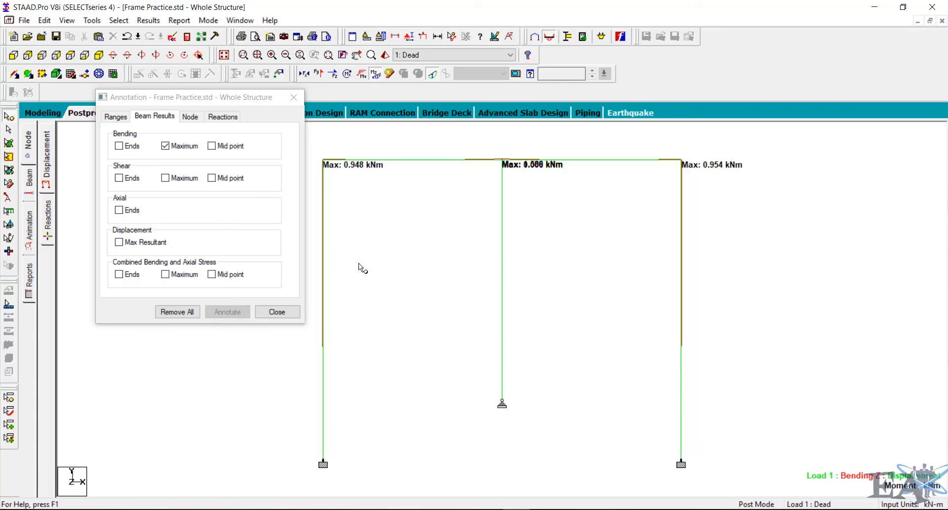
left_click(277, 311)
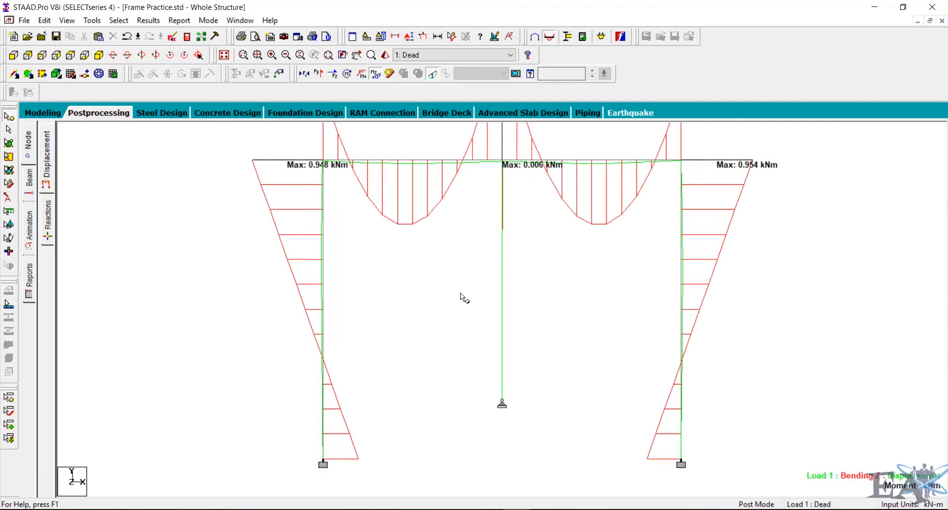
scroll(460, 293, "down", 5)
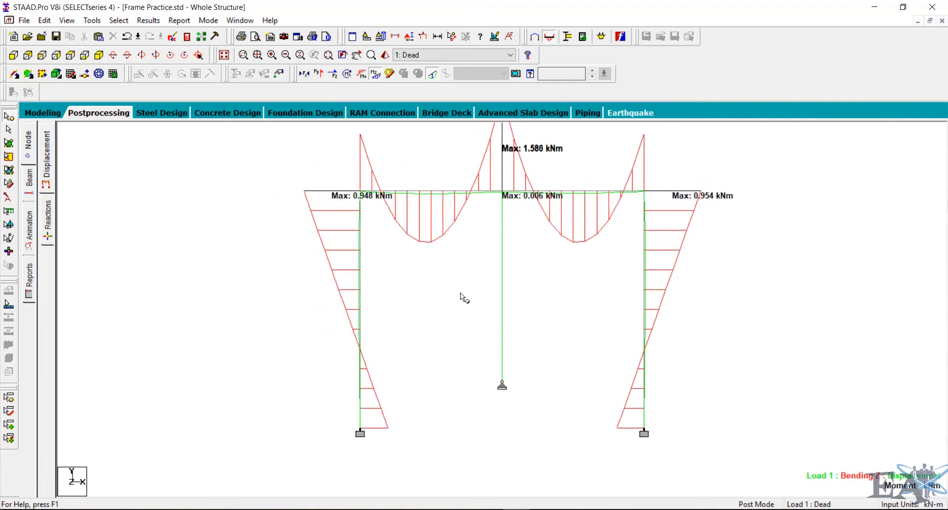
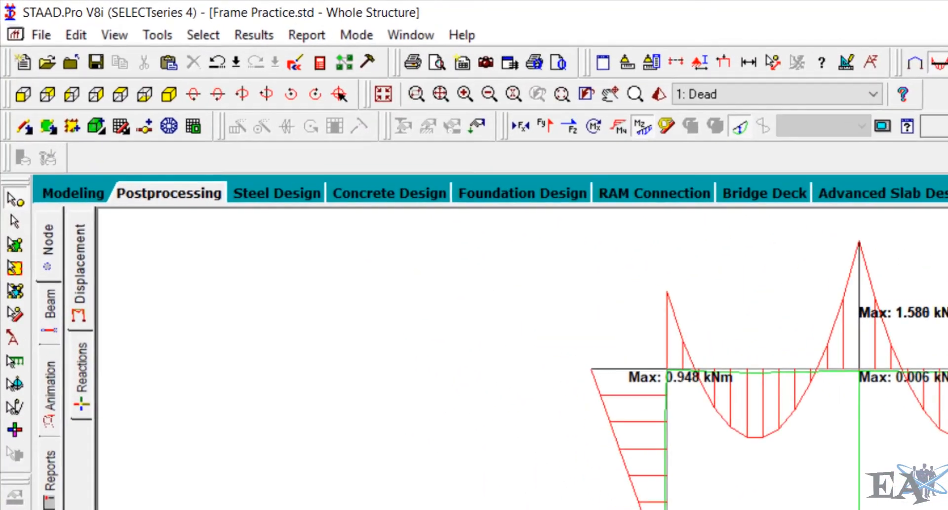
- Open the result annotation dialog and annotate the bending moments at the beam ends
left_click(271, 38)
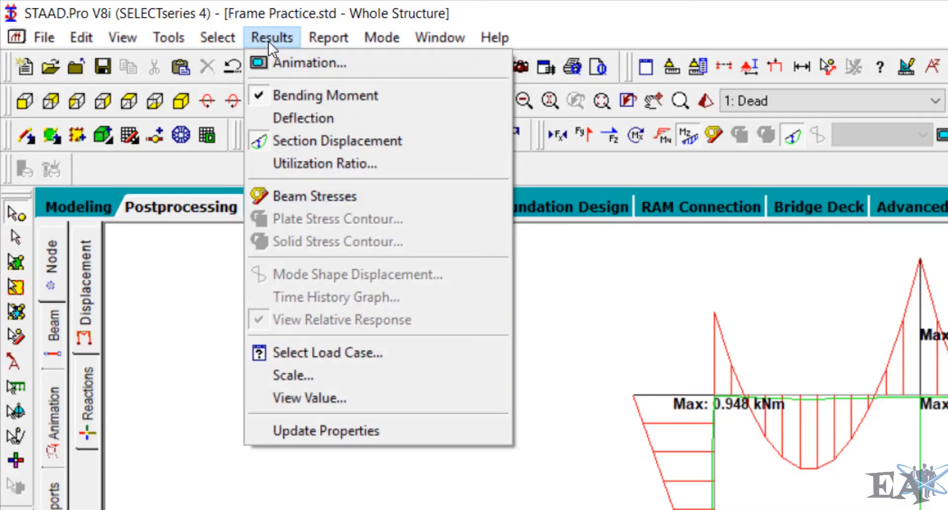
left_click(322, 399)
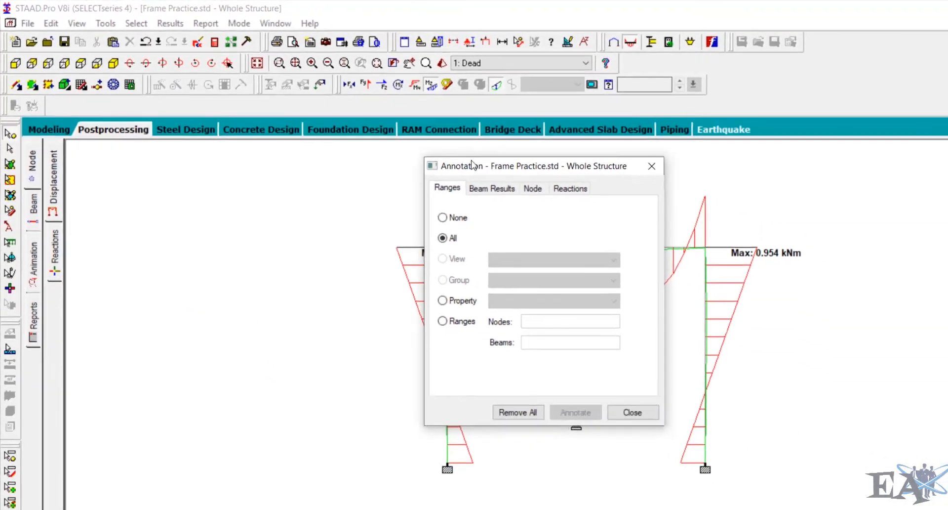
left_click_drag(880, 307, 389, 208)
left_click(198, 133)
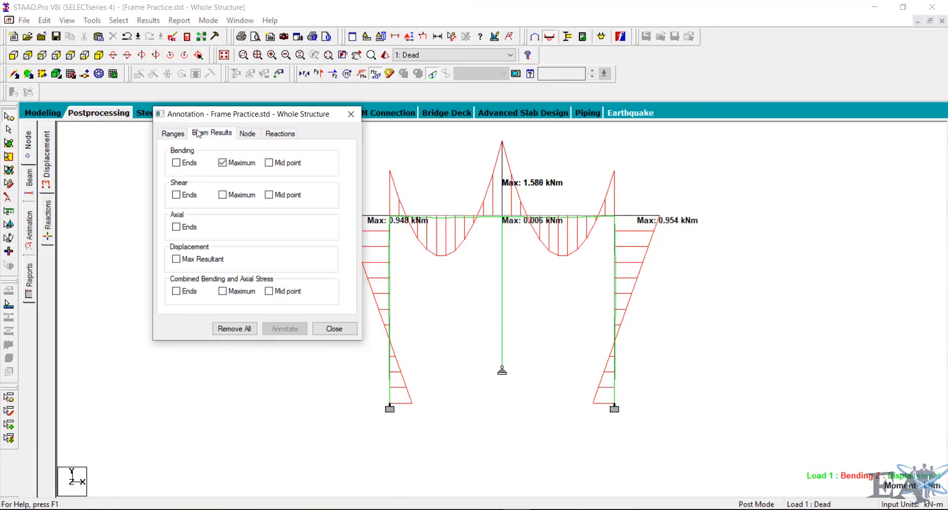
left_click(183, 165)
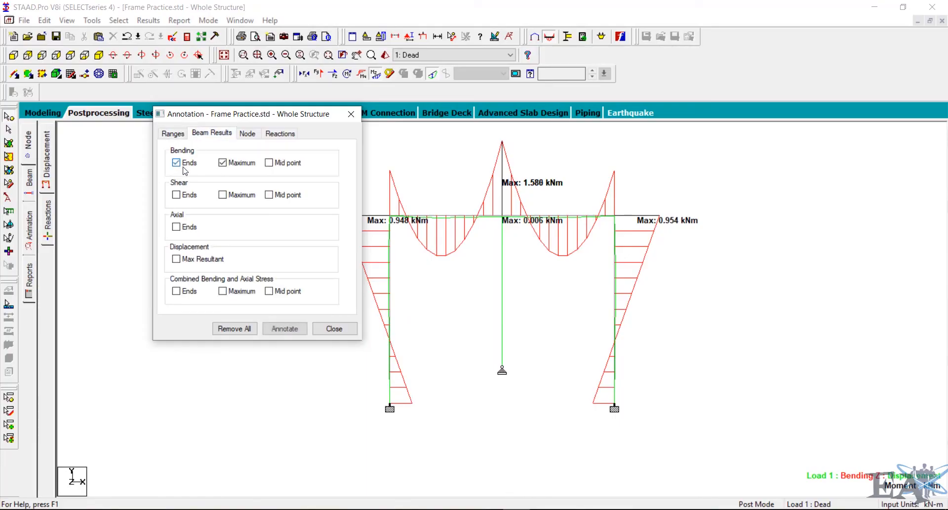
left_click(286, 328)
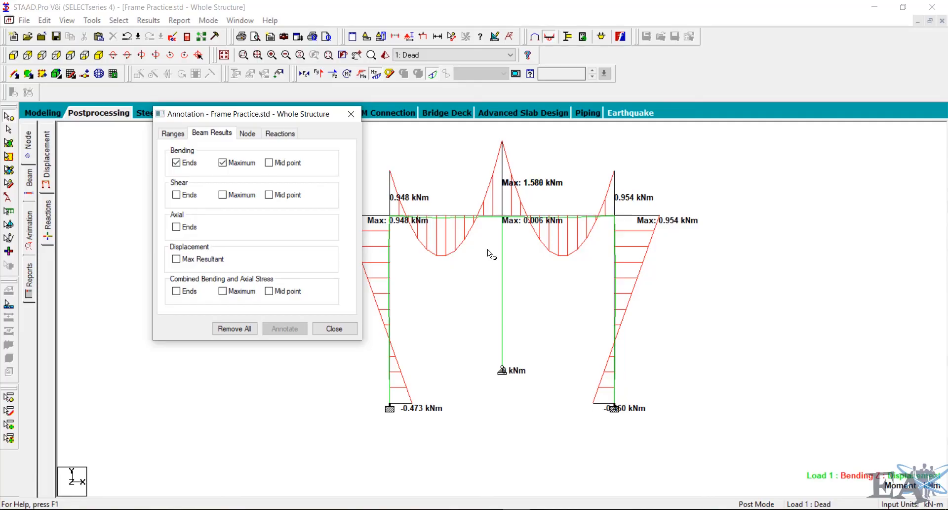
- Clear the bending annotation options, display the Shear Y force diagram and annotate shear at beam ends and maxima
left_click(176, 163)
left_click(223, 162)
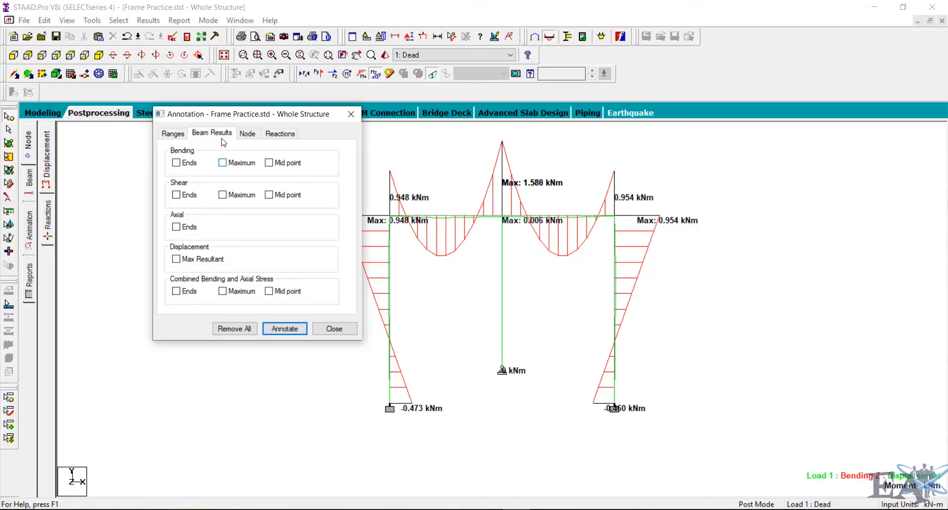
left_click_drag(224, 115, 164, 114)
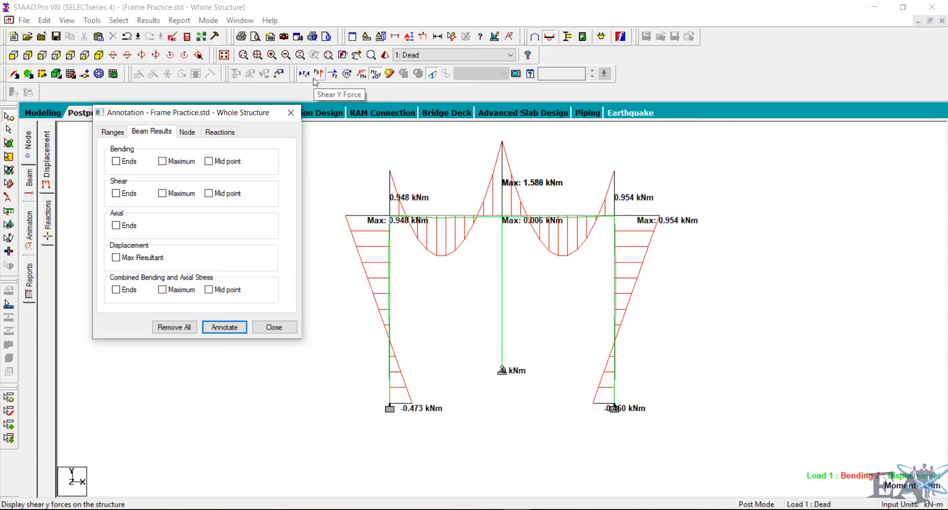
left_click(321, 75)
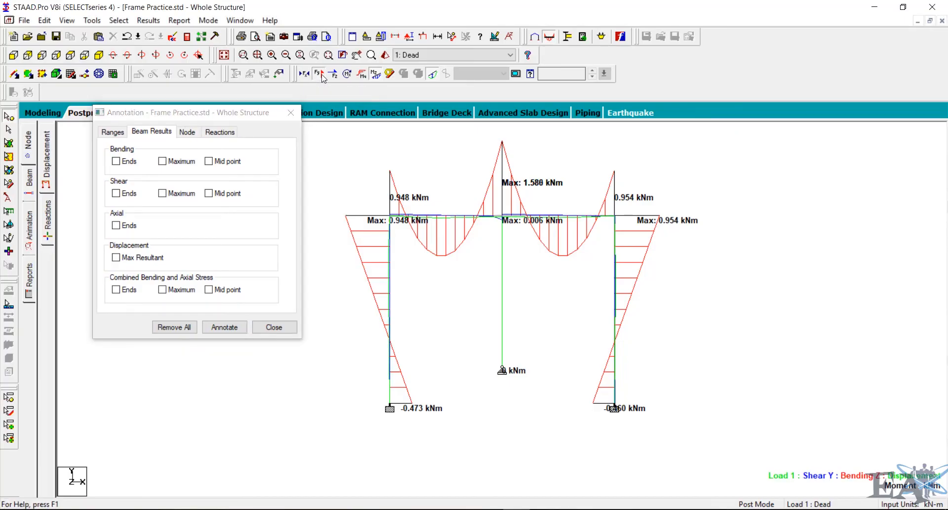
left_click(123, 194)
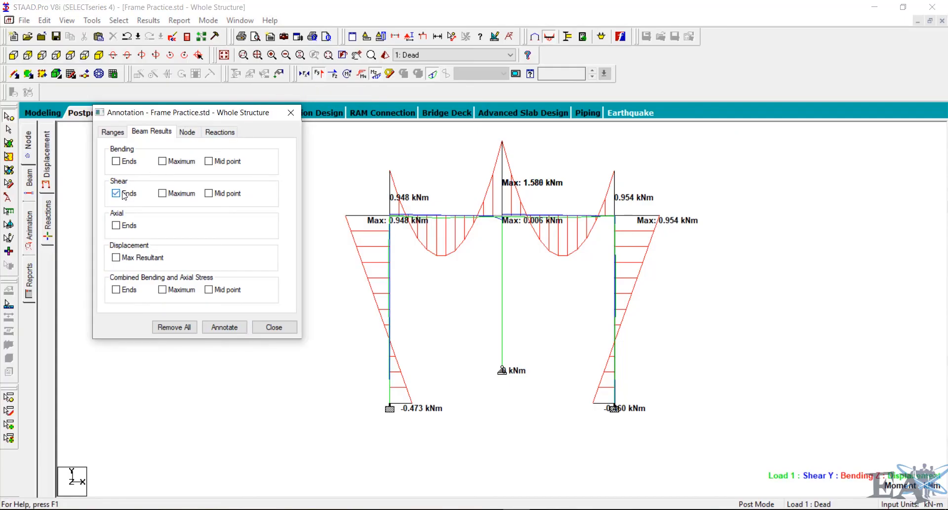
left_click(163, 193)
left_click(225, 327)
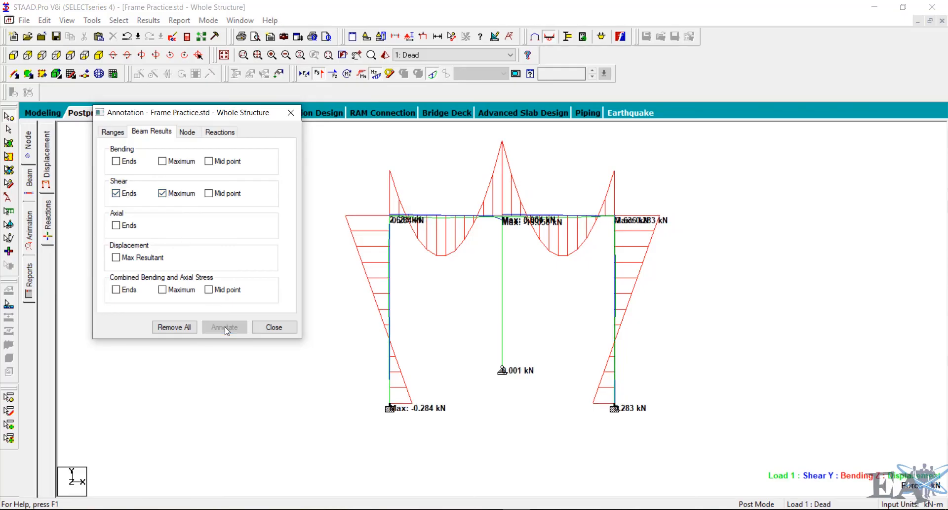
- Turn off the bending moment diagram and annotate only the maximum shear values on the beams
left_click(173, 195)
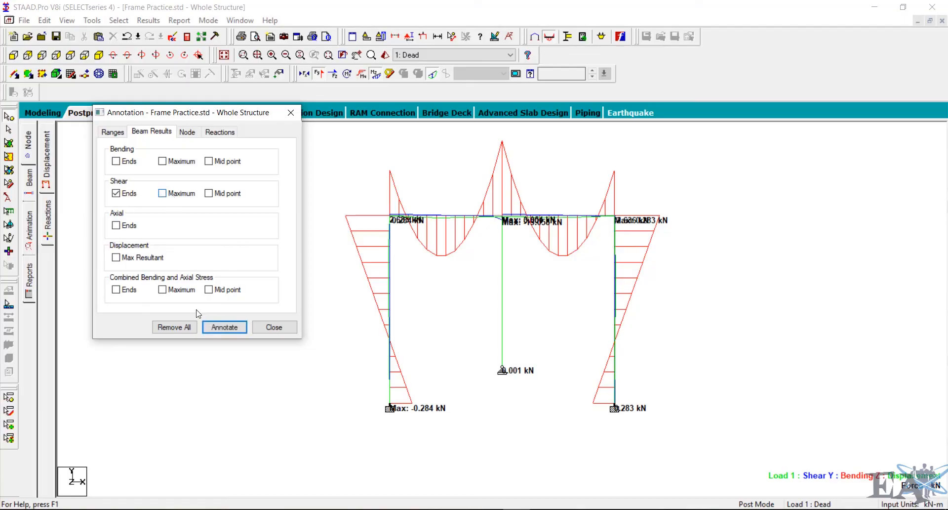
left_click(220, 328)
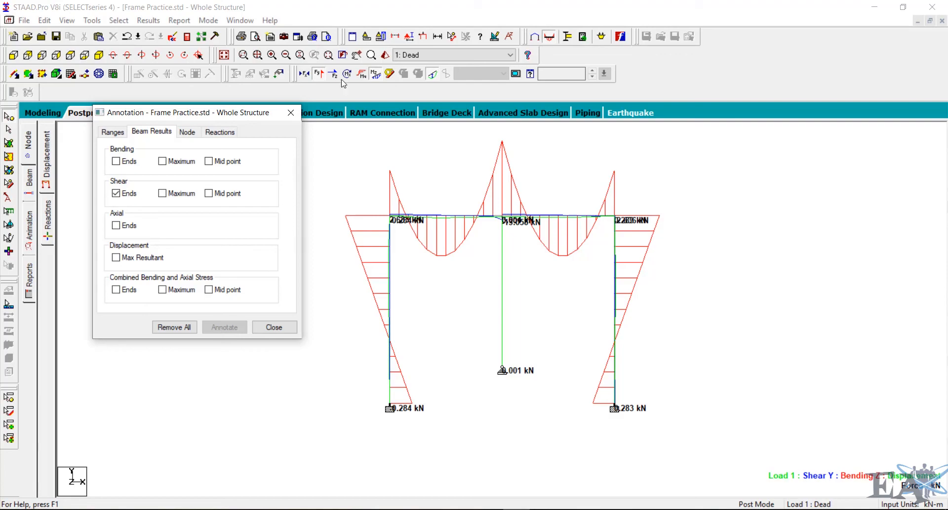
left_click(376, 75)
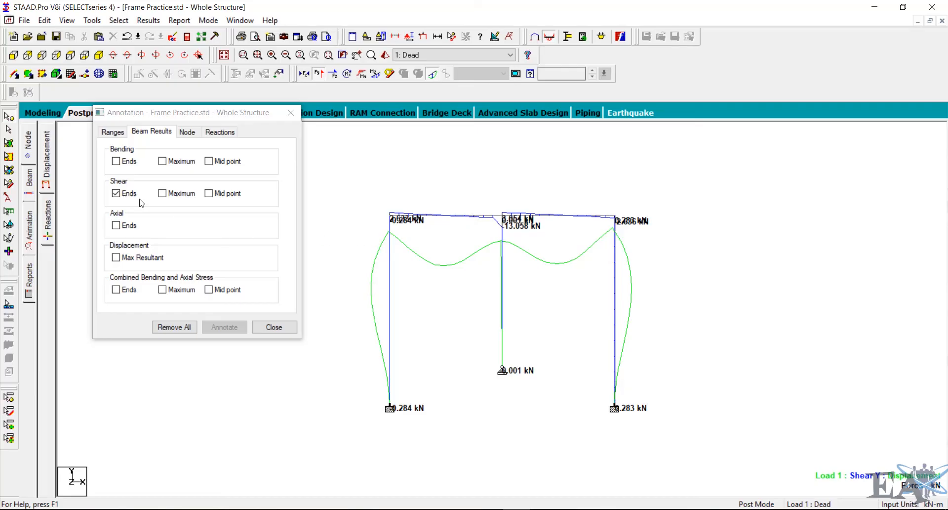
left_click(116, 193)
left_click(162, 193)
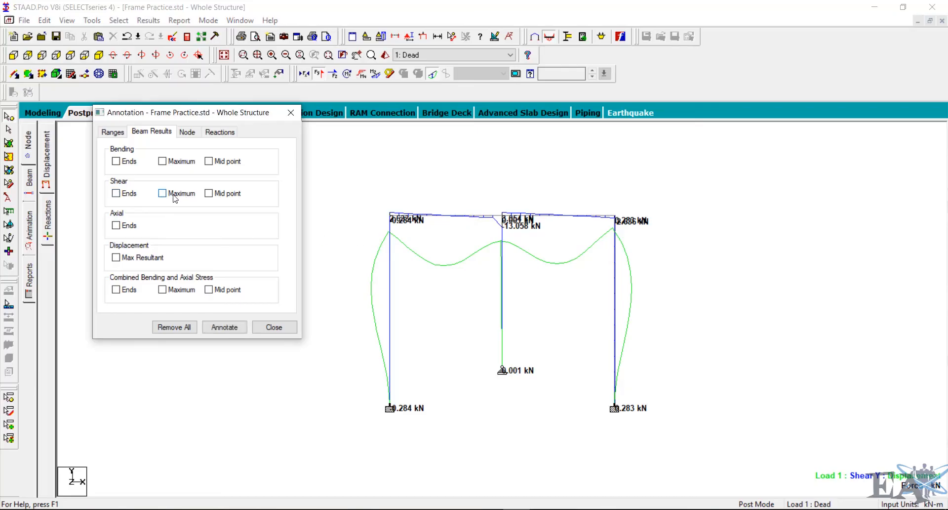
left_click(228, 329)
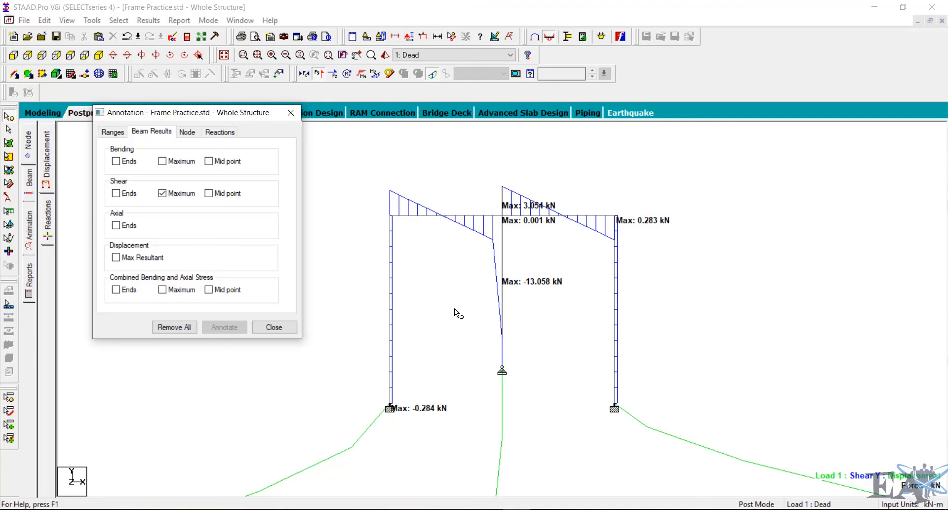
- Annotate the maximum resultant displacement of each beam instead of shear, then close the annotation dialog
scroll(455, 309, "down", 6)
scroll(454, 309, "down", 2)
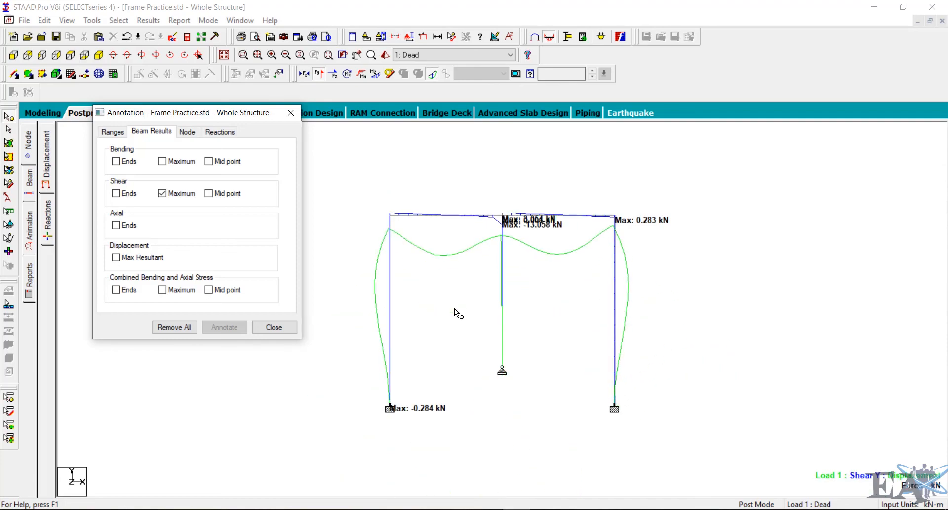
left_click(162, 193)
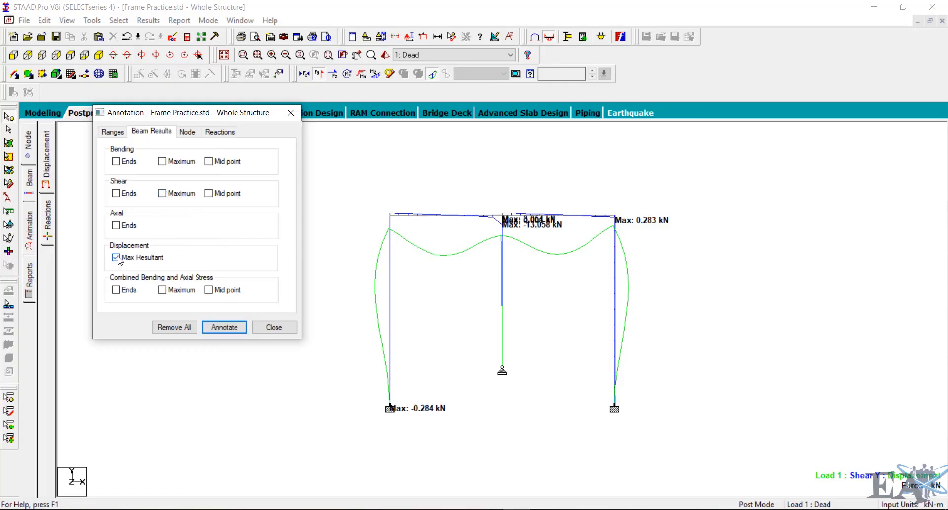
left_click(225, 328)
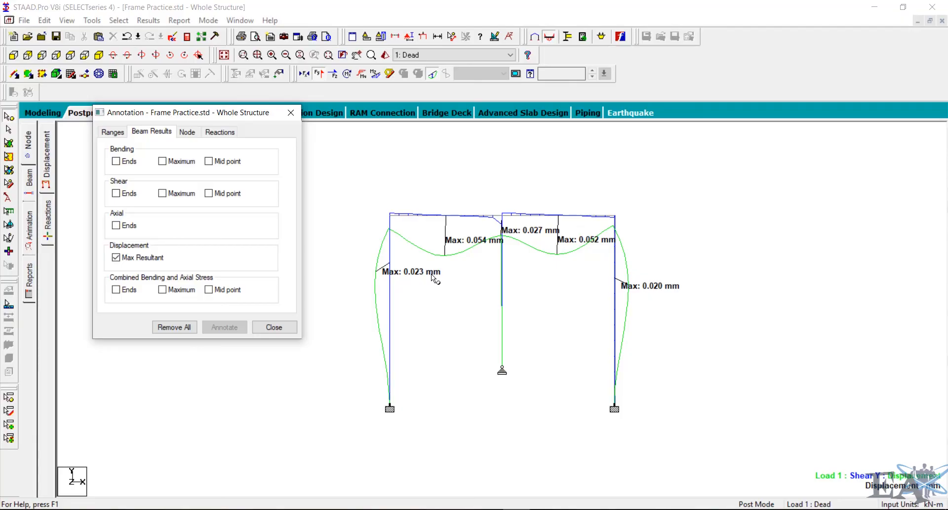
left_click(273, 328)
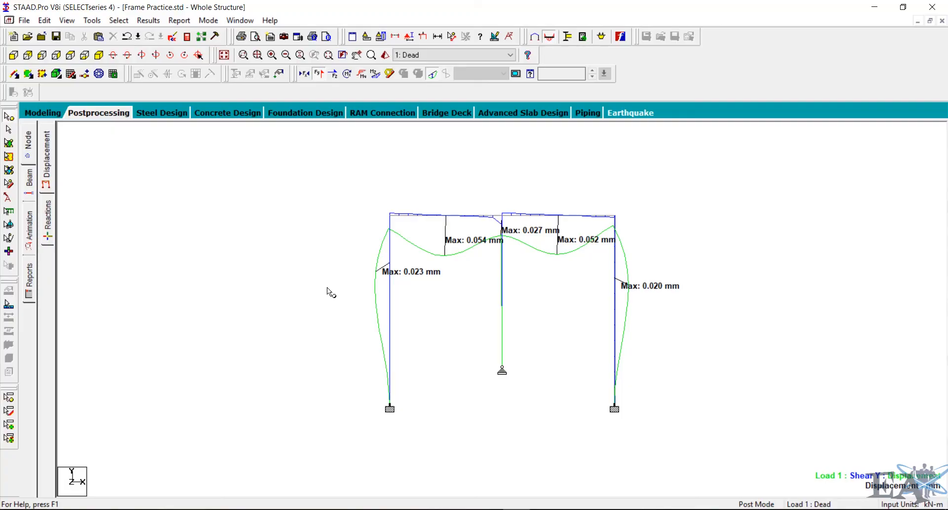
- Open the details of beam 1, the left column, and view its Shear-Y diagram and section forces
left_click(8, 130)
mouse_move(391, 339)
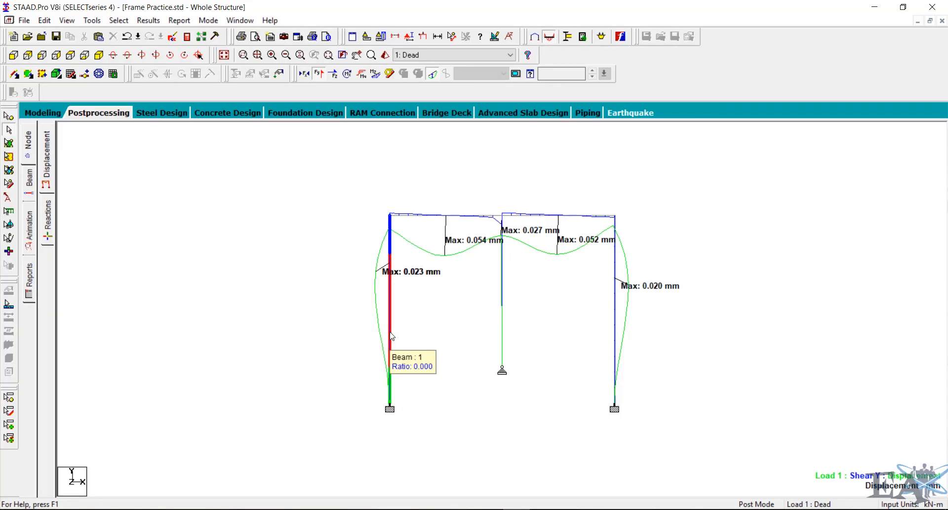
double_click(390, 336)
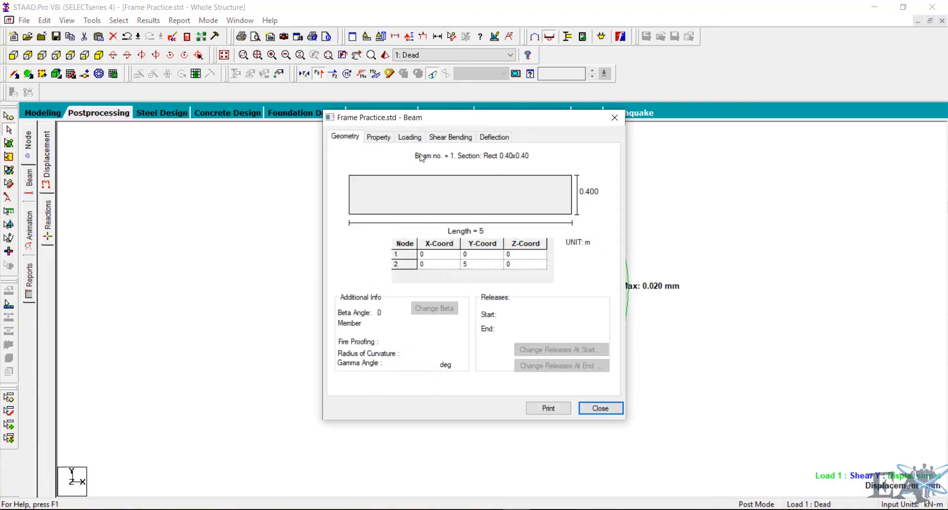
left_click(456, 138)
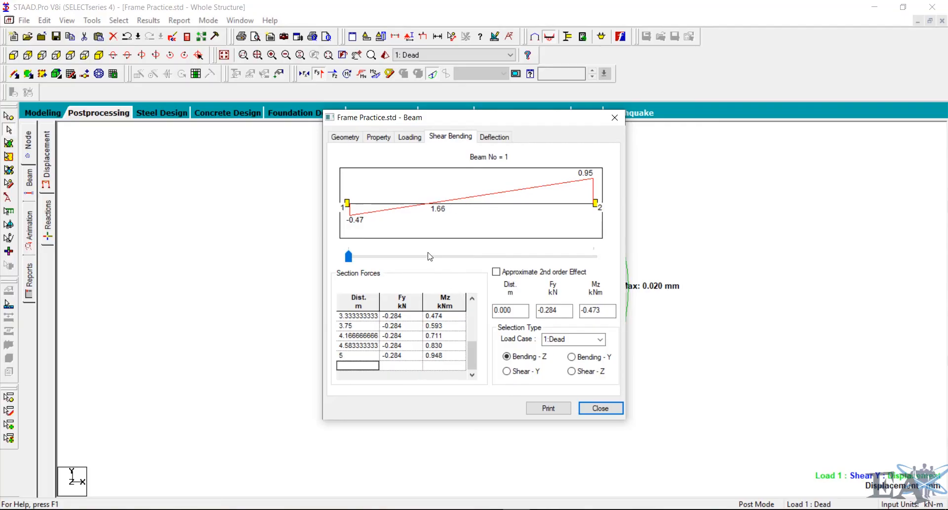
left_click(509, 371)
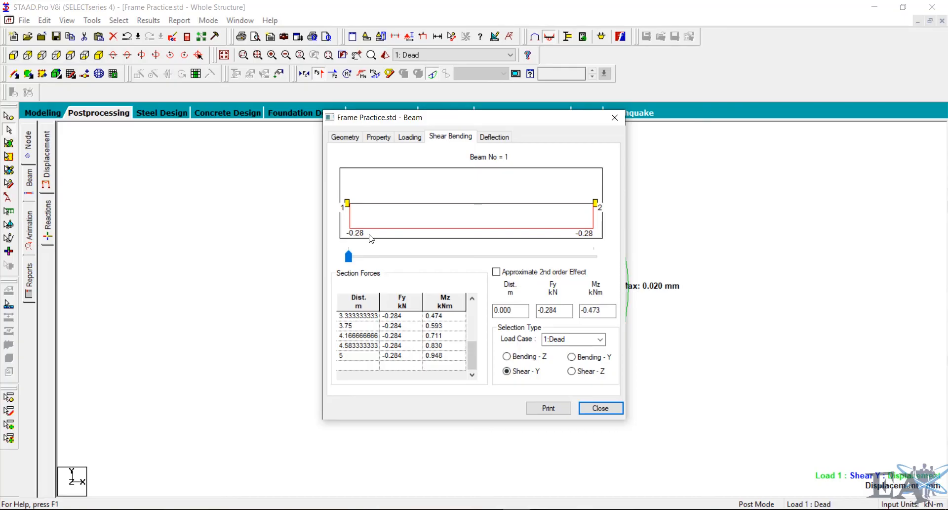
left_click(607, 409)
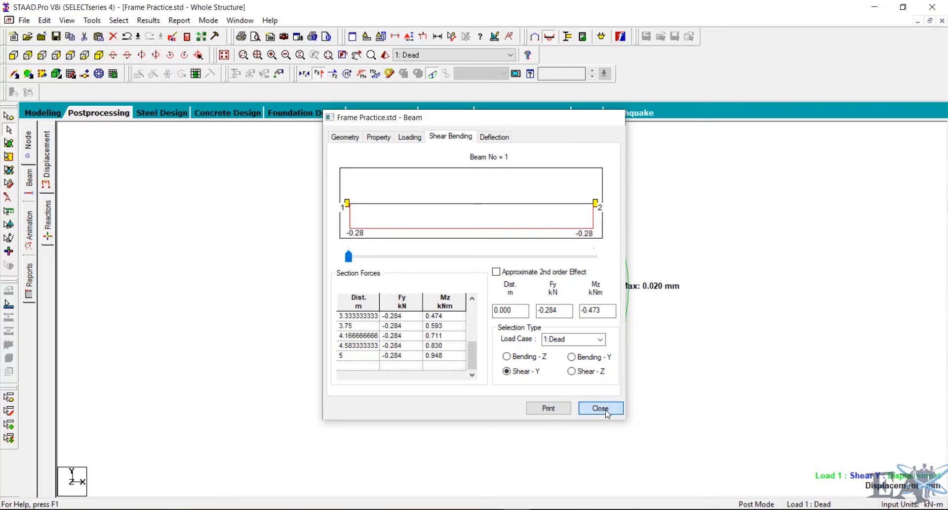